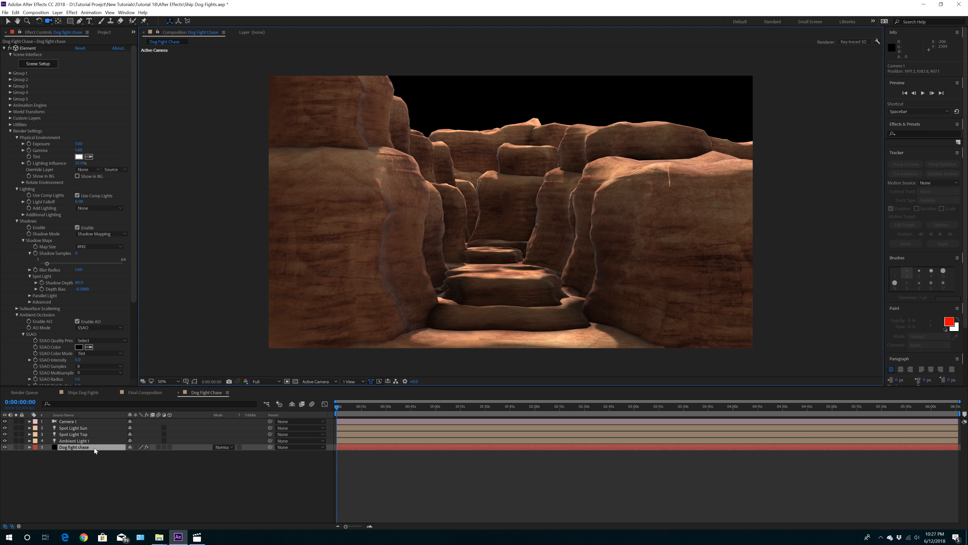
# Step: Split the composition viewer into two horizontal views, set the secondary view to Top, and activate the Selection tool
pyautogui.click(353, 381)
pyautogui.click(355, 398)
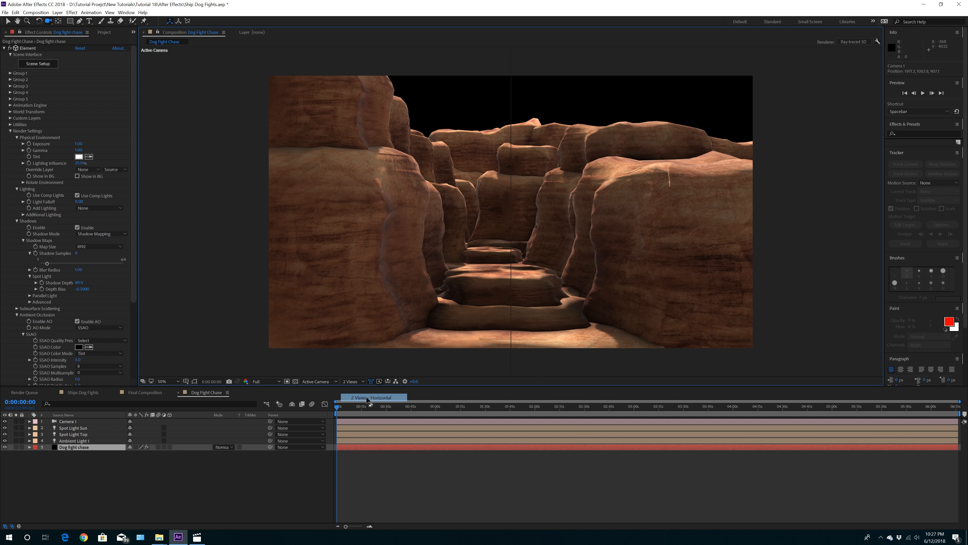
pyautogui.click(369, 275)
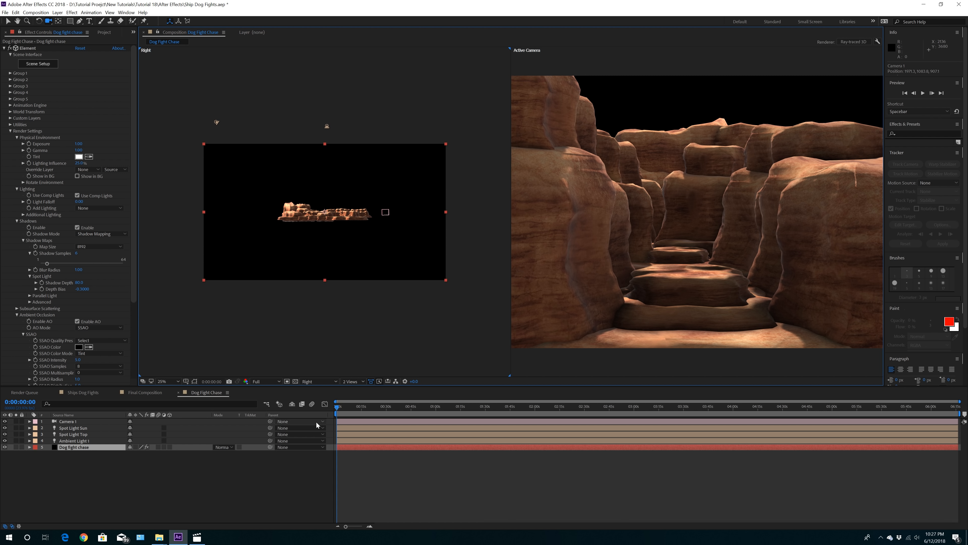
pyautogui.click(309, 382)
pyautogui.click(325, 416)
pyautogui.press('v')
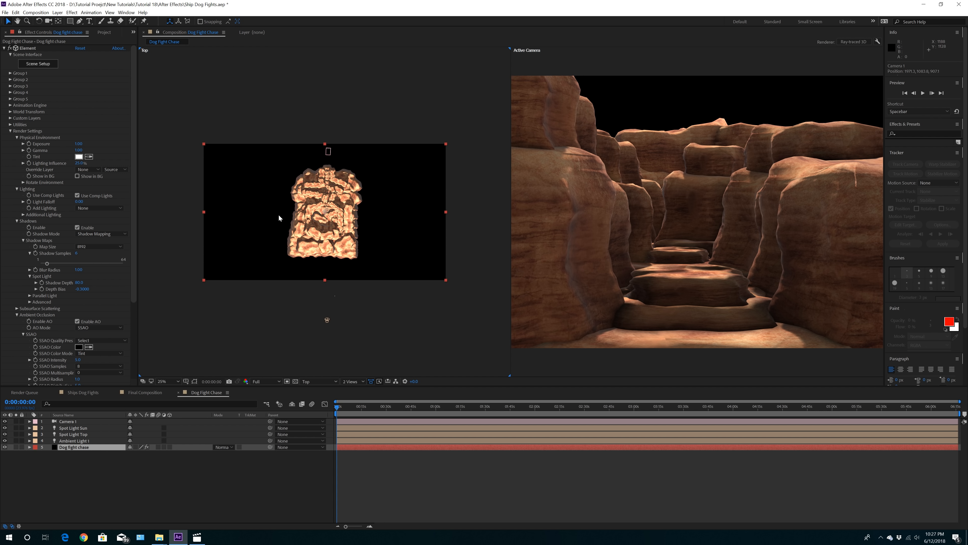
# Step: Create a new point light with smooth falloff and shadow casting, entering a new intensity for it
pyautogui.click(57, 12)
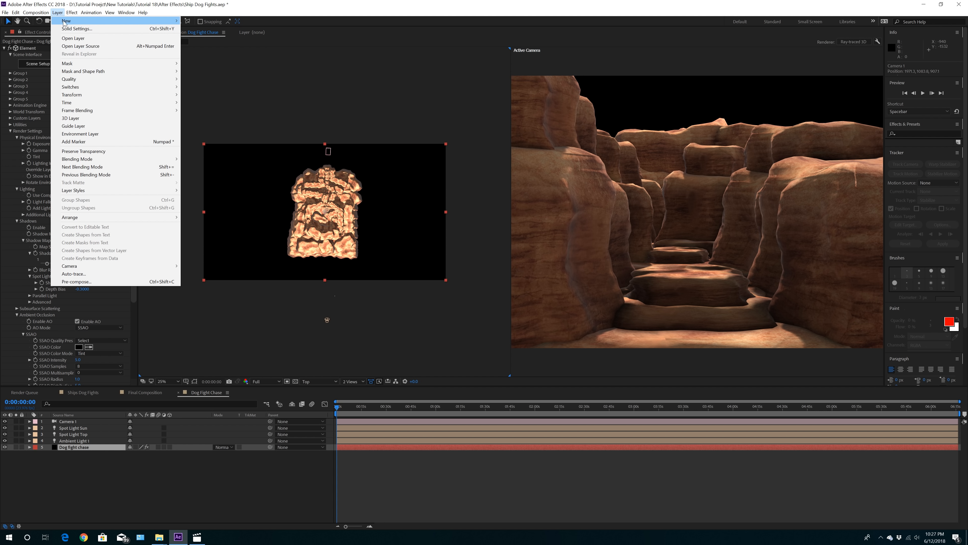
pyautogui.moveTo(155, 24)
pyautogui.click(197, 36)
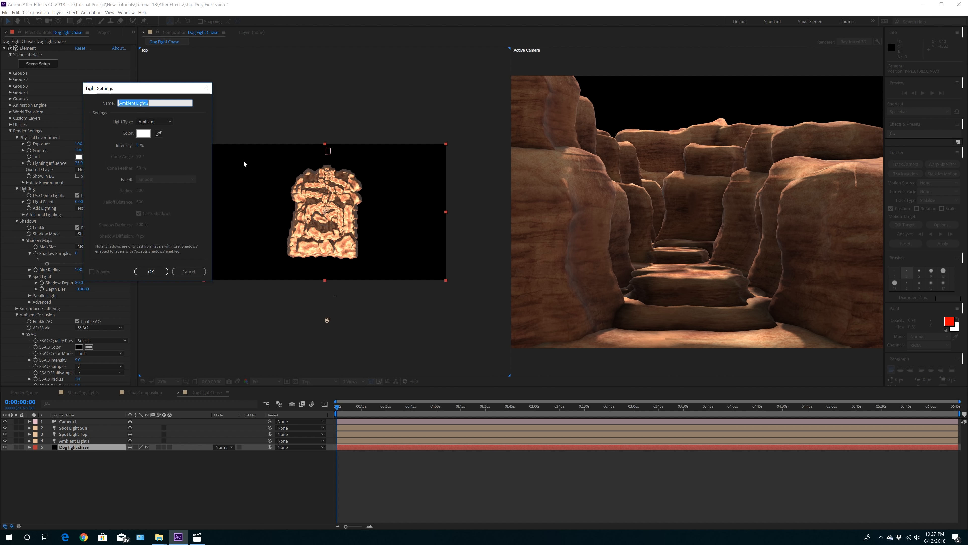
pyautogui.click(167, 122)
pyautogui.click(158, 145)
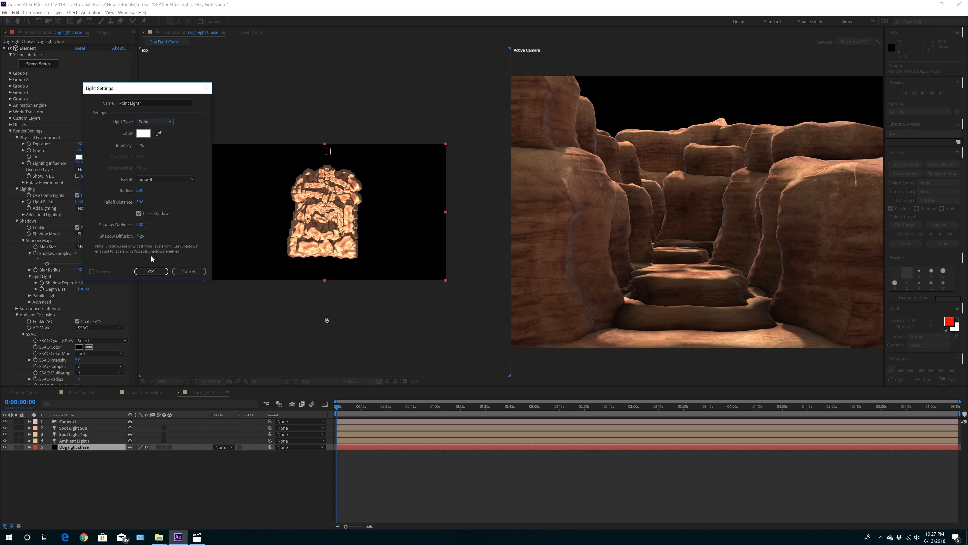
pyautogui.click(138, 145)
pyautogui.write('1')
pyautogui.click(187, 159)
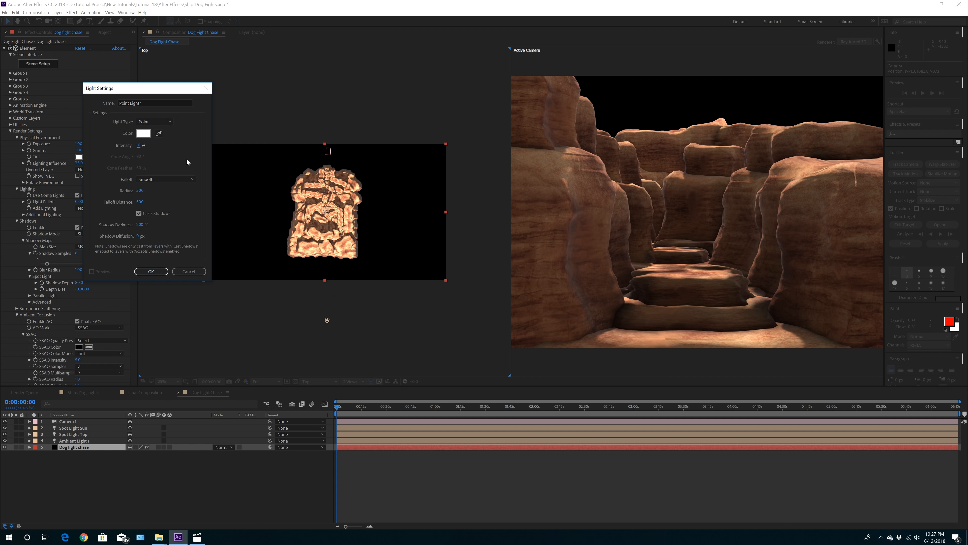
pyautogui.click(152, 271)
# Step: Place the point light beside one side of the canyon, then duplicate it and move the copy to the opposite side
pyautogui.moveTo(348, 296); pyautogui.dragTo(375, 199)
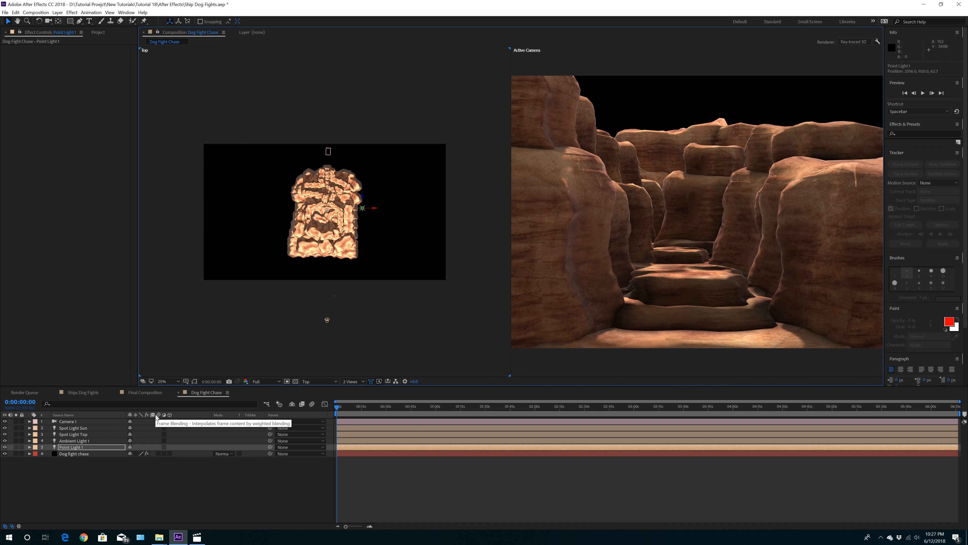
pyautogui.hotkey('ctrl', 'd')
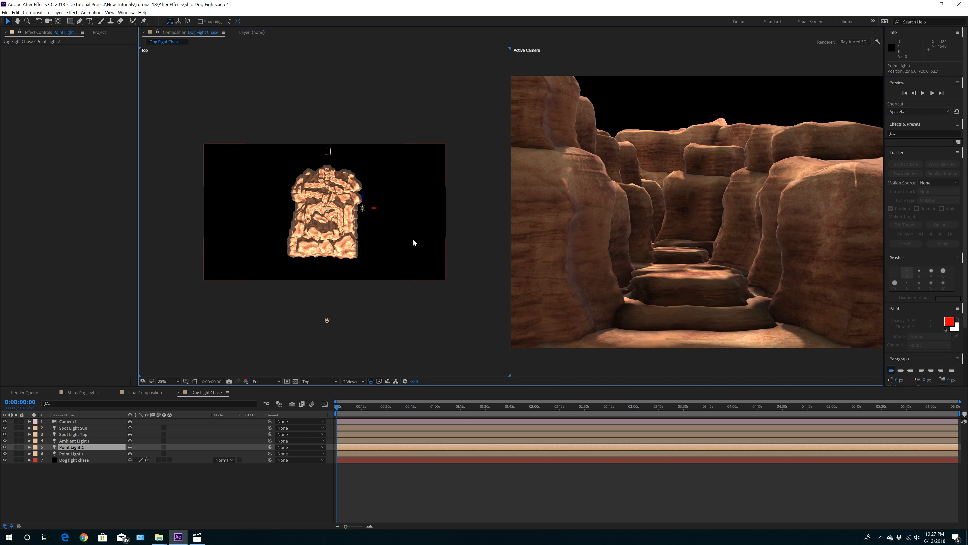
pyautogui.moveTo(375, 212); pyautogui.dragTo(294, 186)
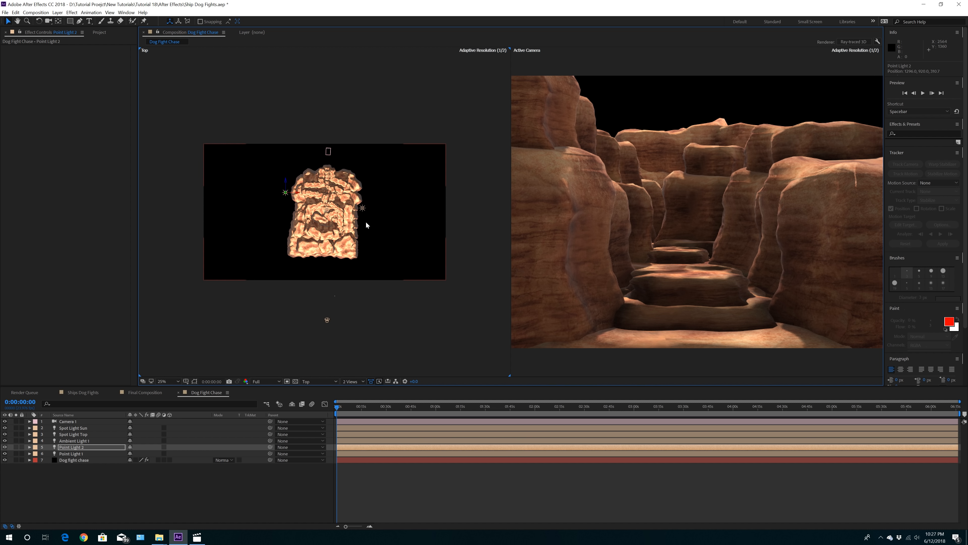
pyautogui.click(362, 208)
pyautogui.moveTo(362, 208)
pyautogui.mouseDown()
pyautogui.moveTo(363, 253)
pyautogui.moveTo(373, 195)
pyautogui.mouseUp()
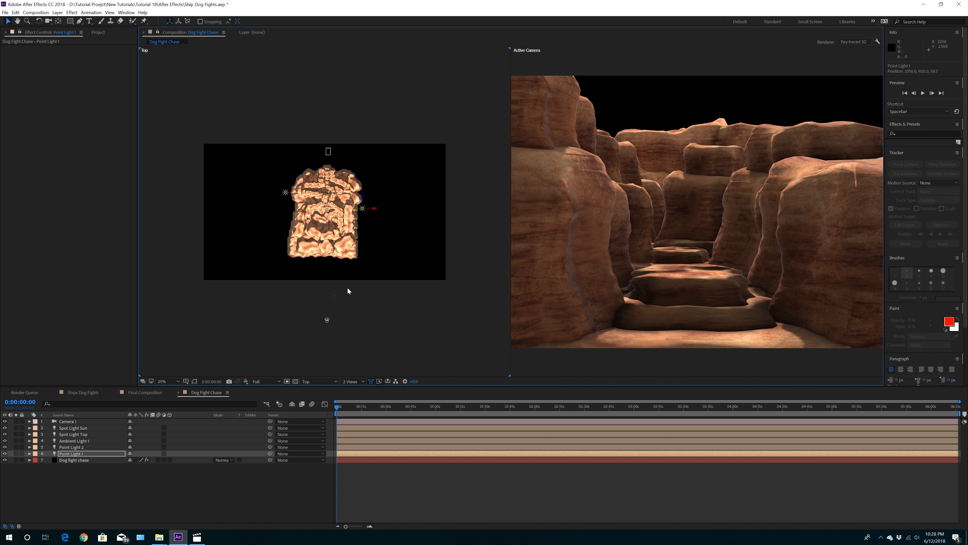
# Step: Change the Top view to Front and check the height of both point lights against the canyon
pyautogui.click(363, 267)
pyautogui.click(317, 380)
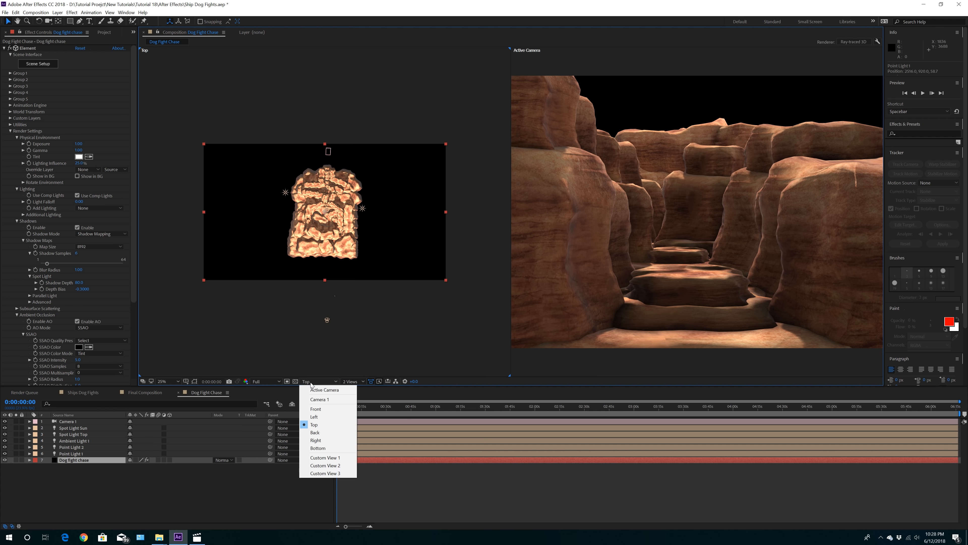
pyautogui.click(330, 410)
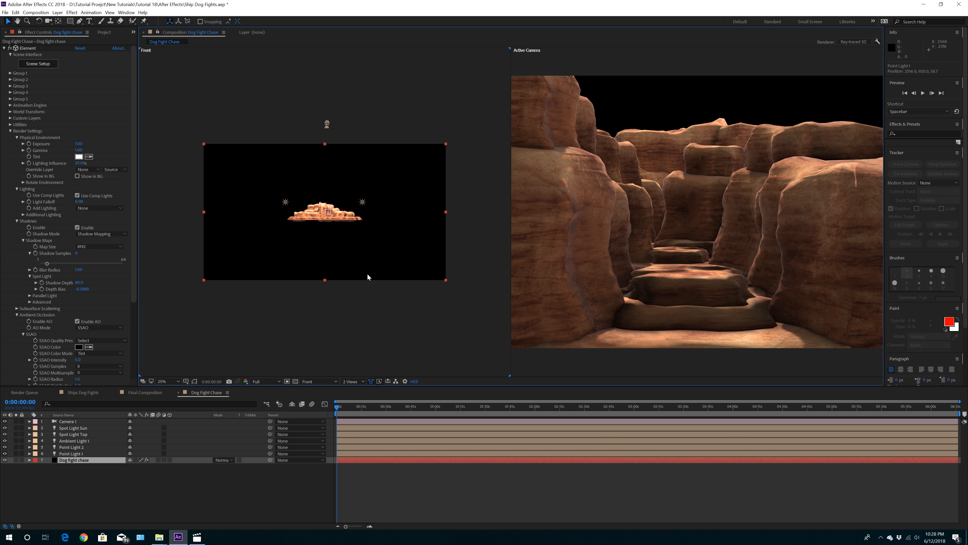
pyautogui.click(363, 202)
pyautogui.click(286, 201)
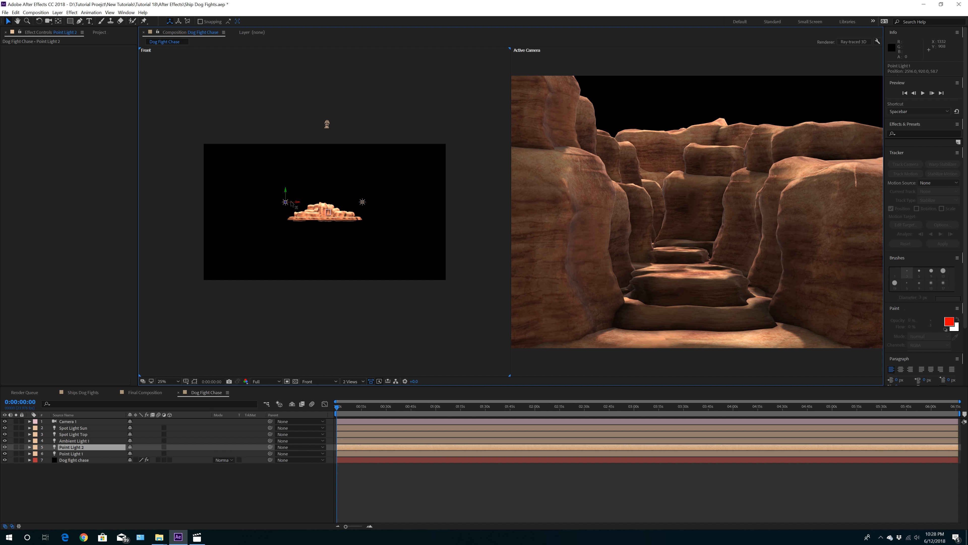
pyautogui.click(362, 203)
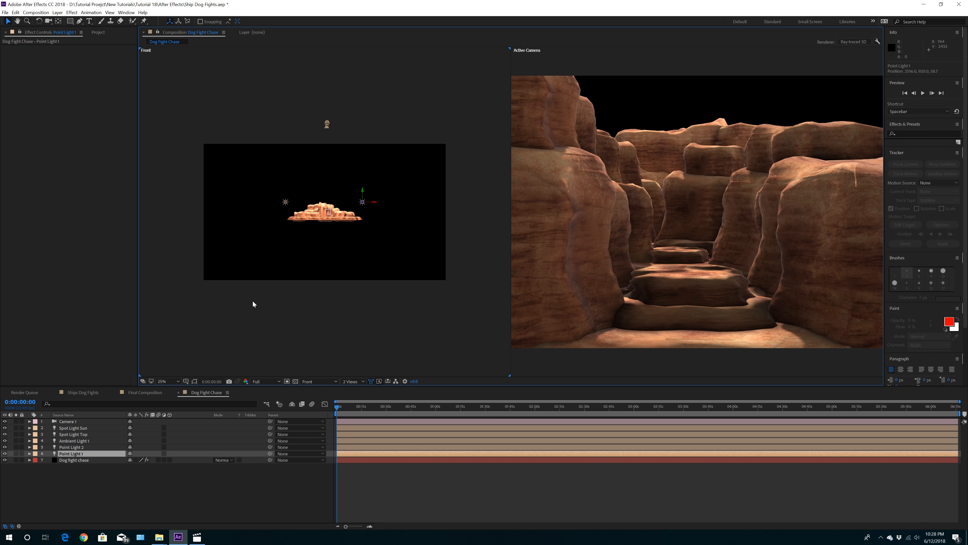
# Step: Set the Element effect's physical environment Exposure to 1.25 on the Dog fight chase layer
pyautogui.click(90, 460)
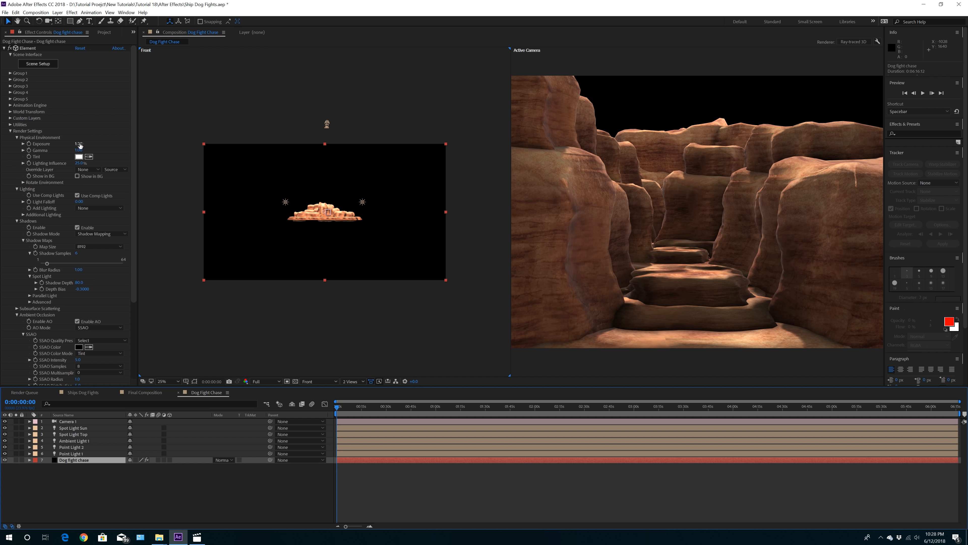
pyautogui.moveTo(81, 144)
pyautogui.mouseDown()
pyautogui.moveTo(112, 146)
pyautogui.moveTo(93, 147)
pyautogui.mouseUp()
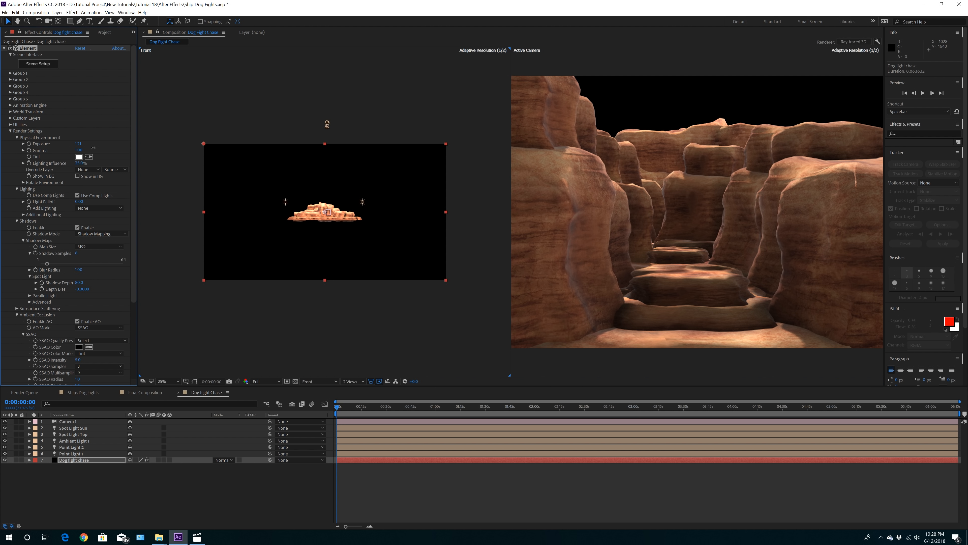
pyautogui.click(78, 144)
pyautogui.write('1')
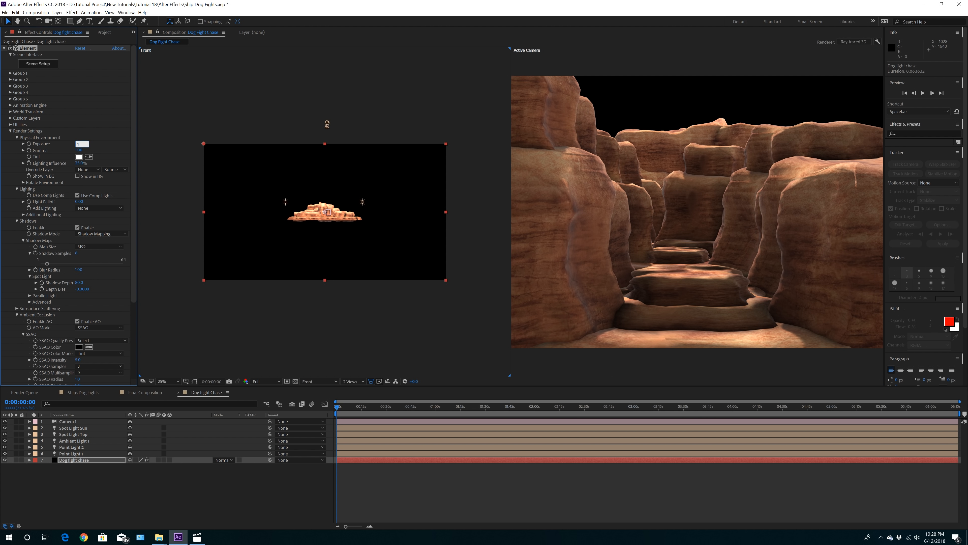
pyautogui.press('Return')
# Step: Raise the Gamma of Element's physical environment to 1.1
pyautogui.moveTo(79, 149)
pyautogui.mouseDown()
pyautogui.moveTo(52, 153)
pyautogui.moveTo(96, 156)
pyautogui.mouseUp()
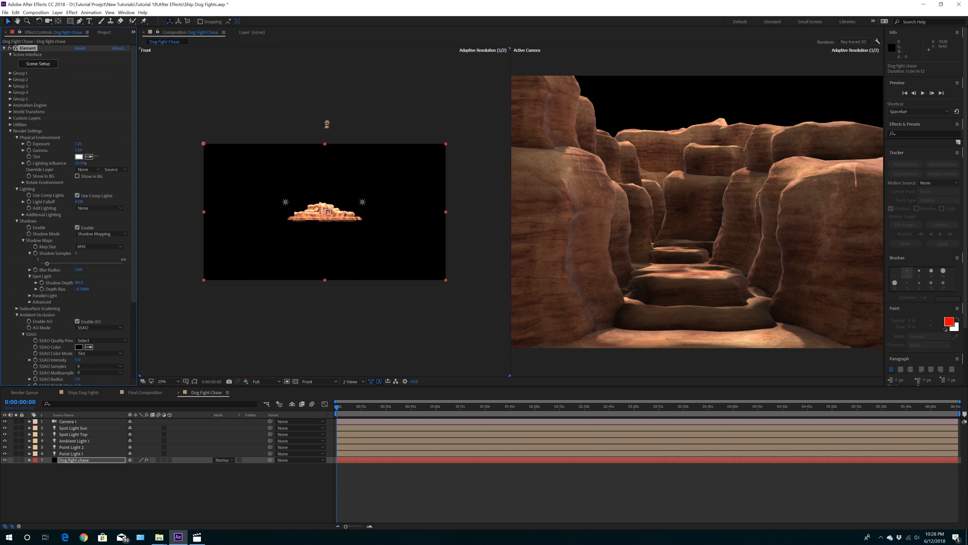
pyautogui.click(77, 150)
pyautogui.write('11')
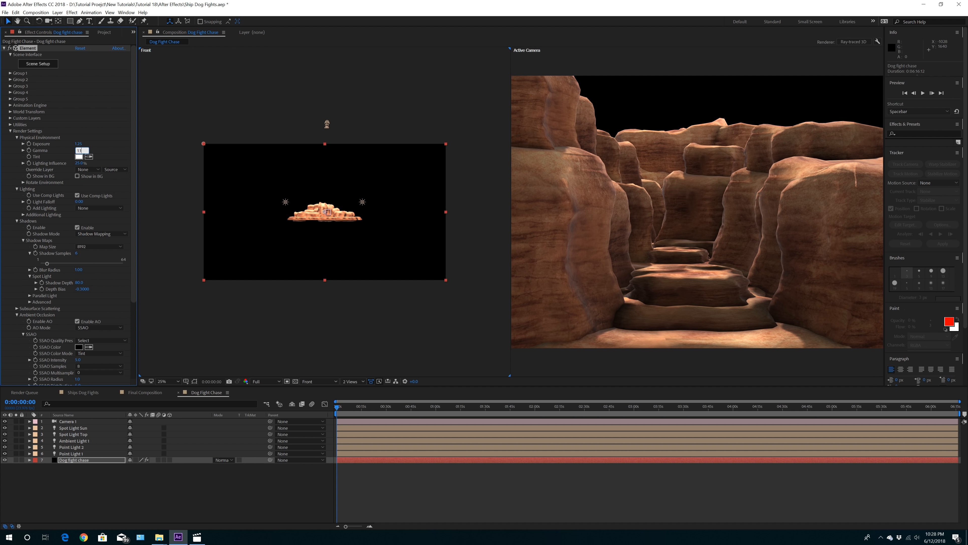
pyautogui.click(108, 146)
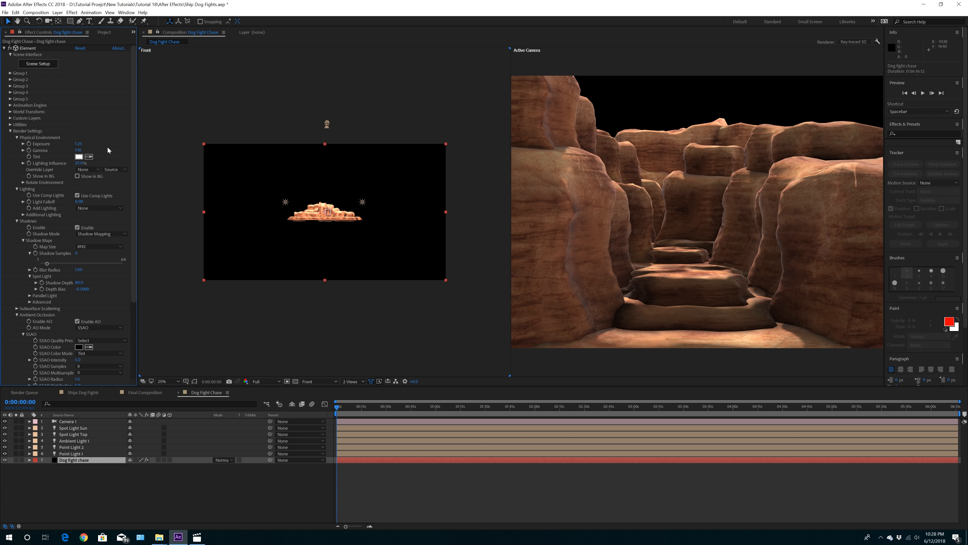
# Step: Try high and low Lighting Influence values for the physical environment, then set it to 15%
pyautogui.moveTo(78, 163); pyautogui.dragTo(118, 166)
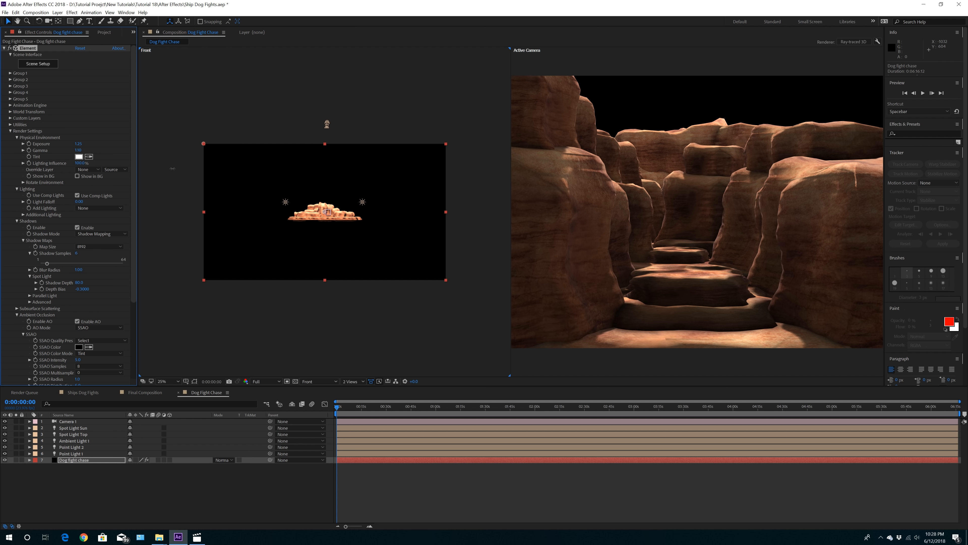
pyautogui.moveTo(172, 168); pyautogui.dragTo(107, 171)
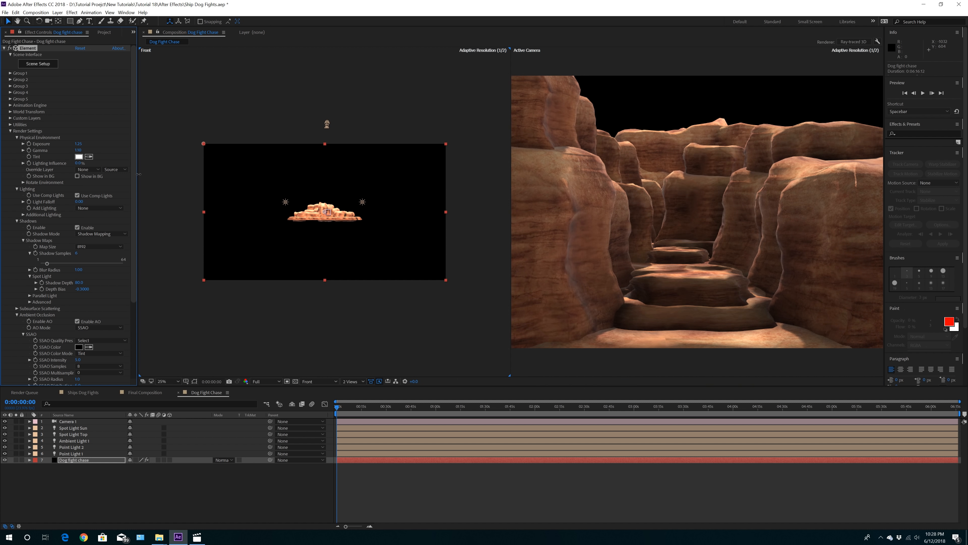
pyautogui.click(79, 163)
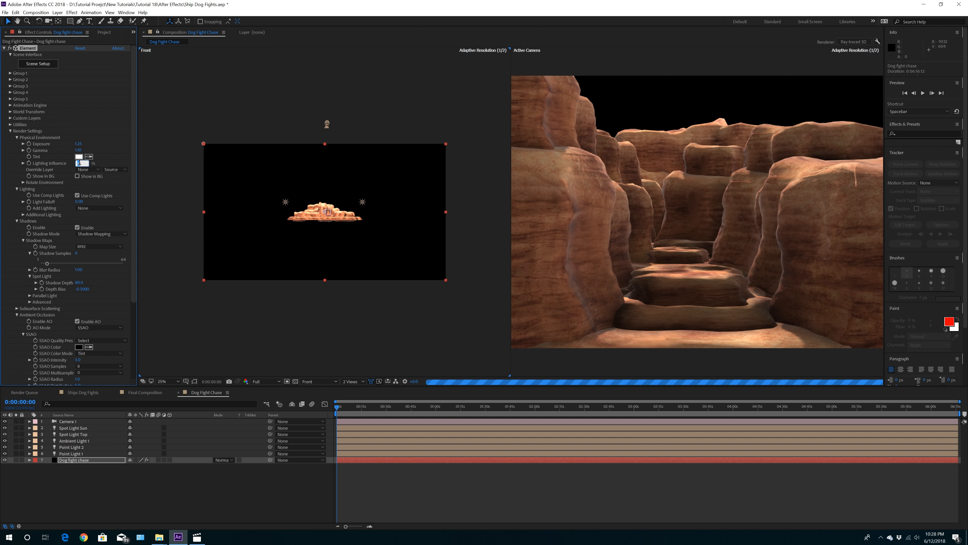
pyautogui.write('15')
pyautogui.press('Return')
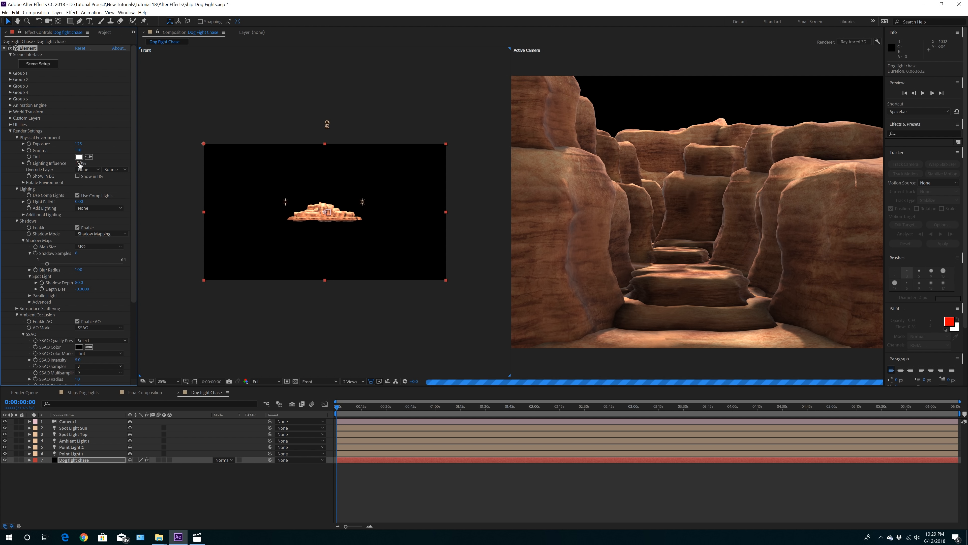
# Step: Try the Single Light preset as Element's added lighting and expand its additional lighting rotation settings
pyautogui.scroll(-5, 131, 193)
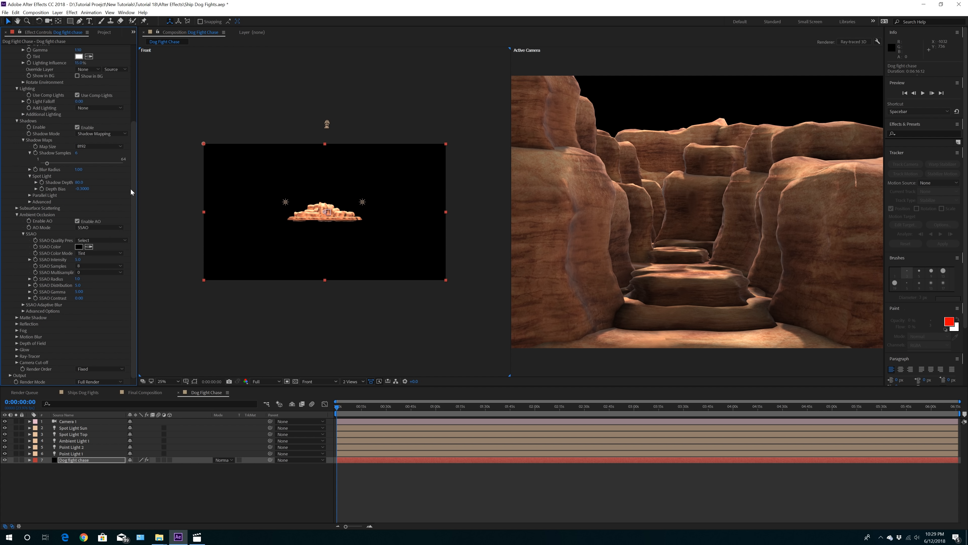
pyautogui.moveTo(131, 191); pyautogui.dragTo(134, 98)
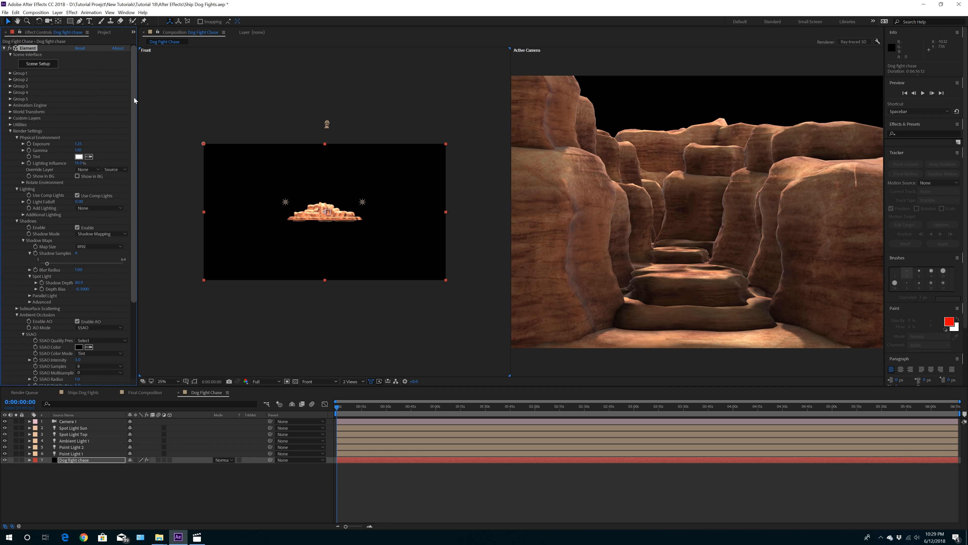
pyautogui.click(86, 207)
pyautogui.click(96, 223)
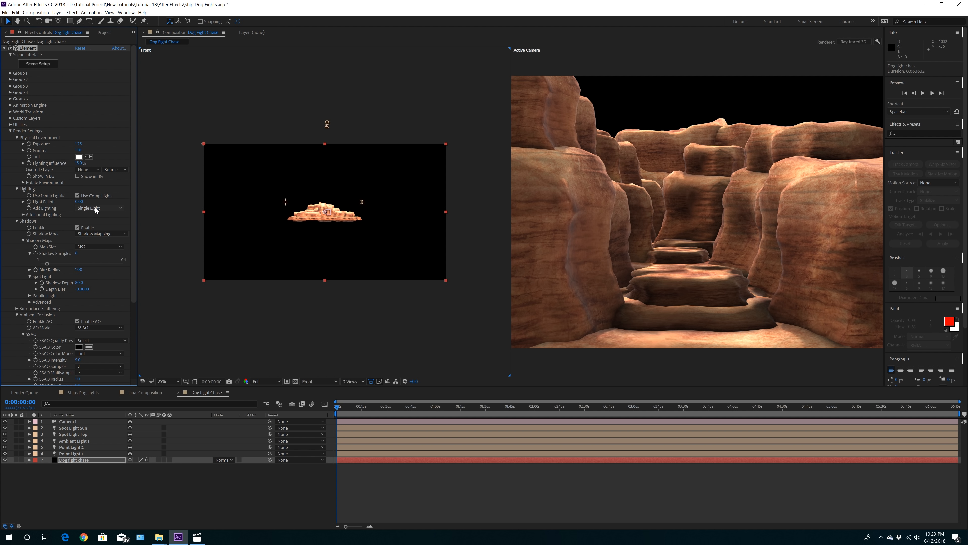
pyautogui.click(24, 215)
pyautogui.click(29, 227)
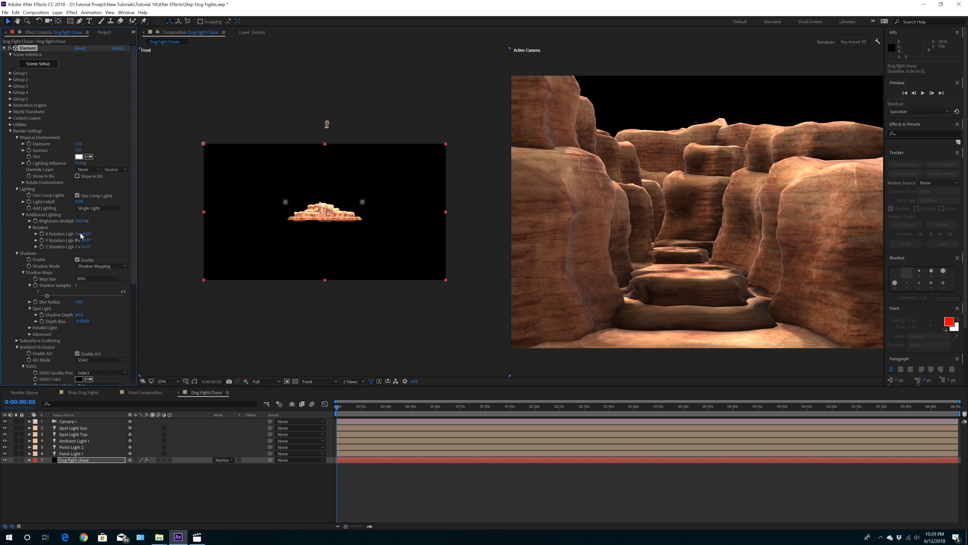
# Step: Try a different brightness multiplier and Y rotation for the added light, then return the Y rotation to 0°
pyautogui.moveTo(81, 225); pyautogui.dragTo(58, 225)
pyautogui.moveTo(67, 226); pyautogui.dragTo(92, 241)
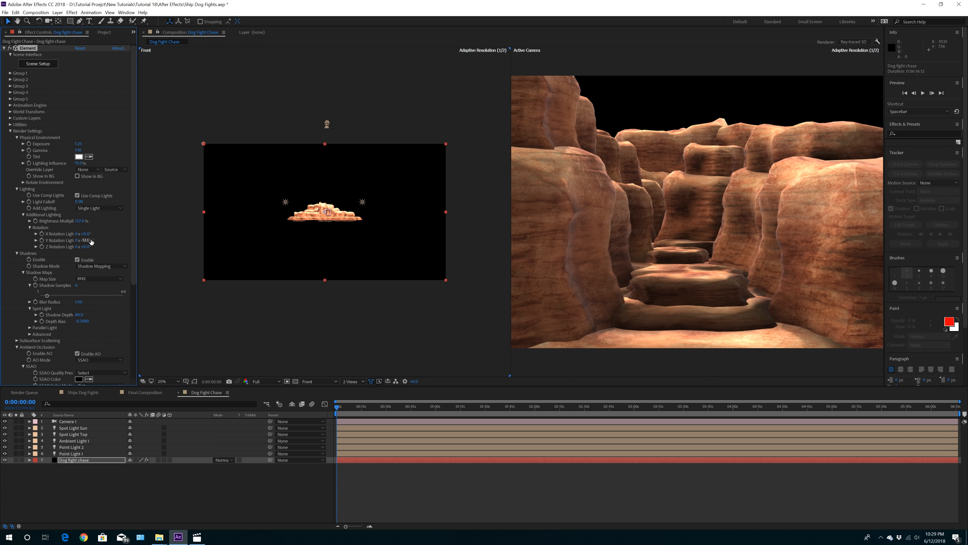
pyautogui.click(85, 240)
pyautogui.write('0')
pyautogui.press('Return')
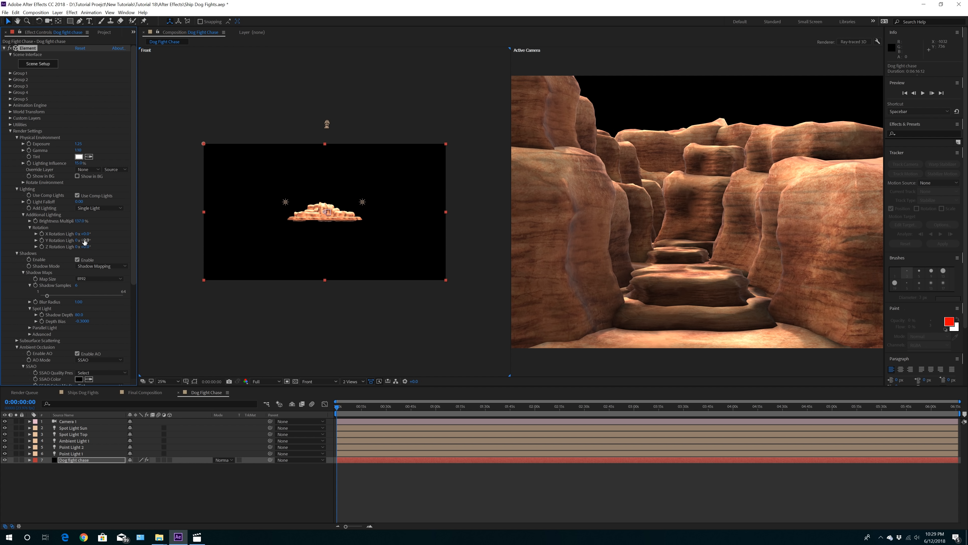
# Step: Set Element's added lighting back to None and restore the brightness multiplier to 100%
pyautogui.click(99, 209)
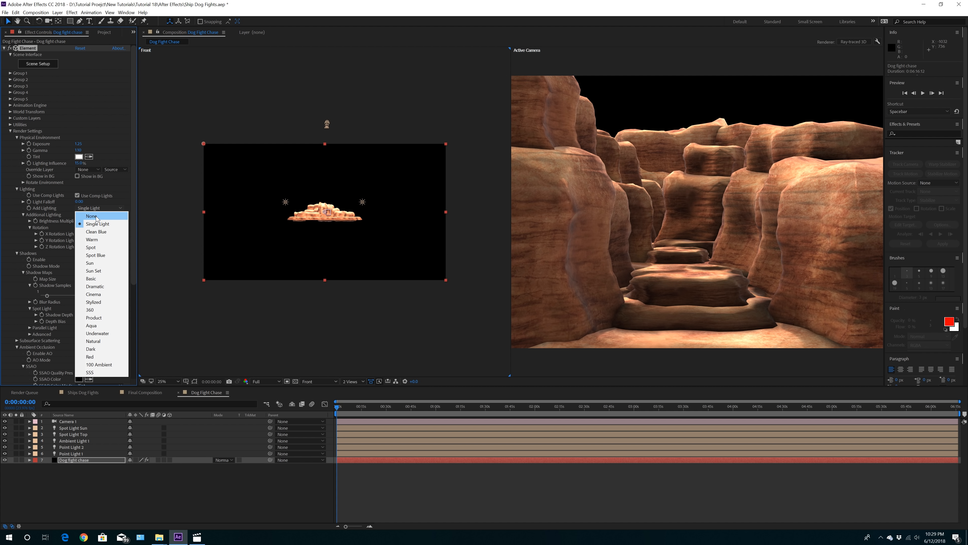
pyautogui.click(96, 216)
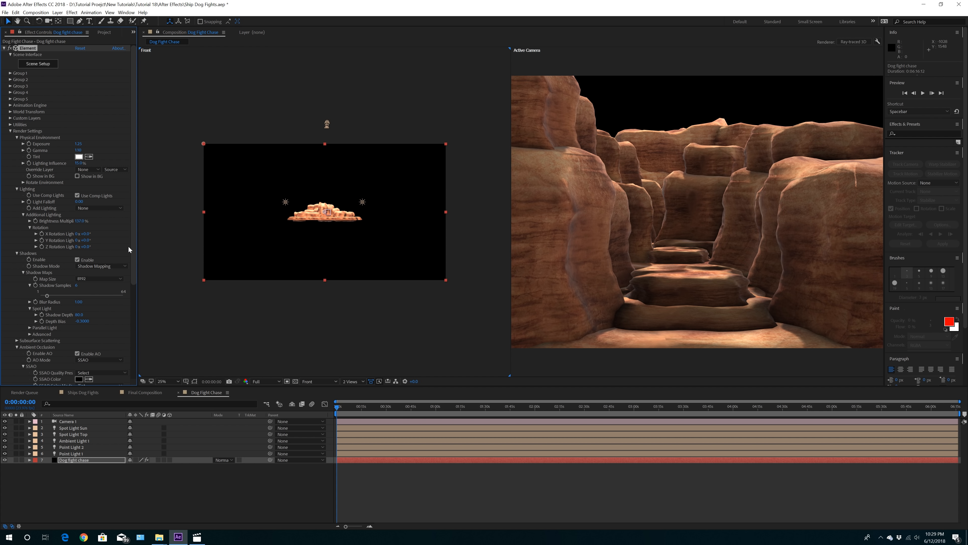
pyautogui.click(79, 221)
# Step: Expand Element's Output settings and try a much higher Diffuse value in the Multi-Pass Mixer, then return it to 1
pyautogui.moveTo(134, 243); pyautogui.dragTo(145, 395)
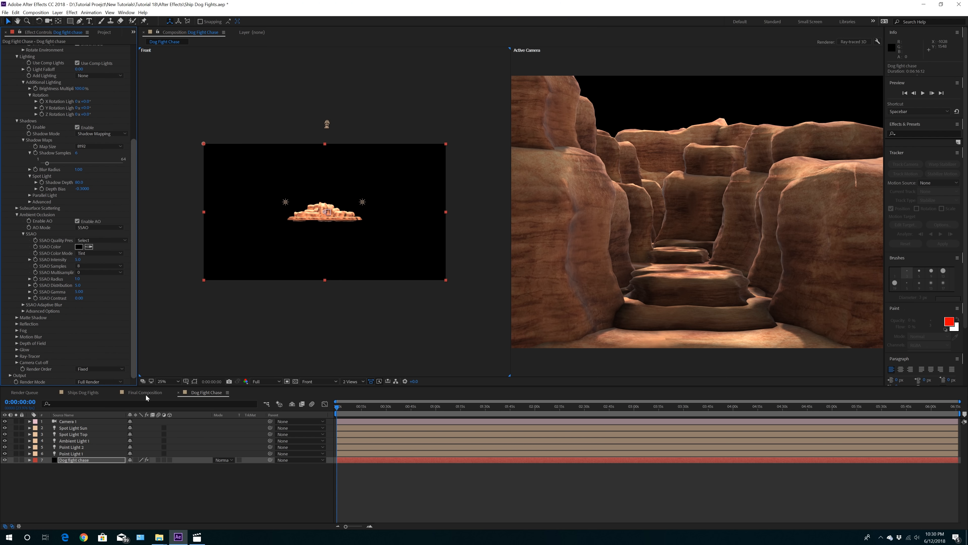
pyautogui.click(11, 376)
pyautogui.moveTo(132, 270); pyautogui.dragTo(137, 311)
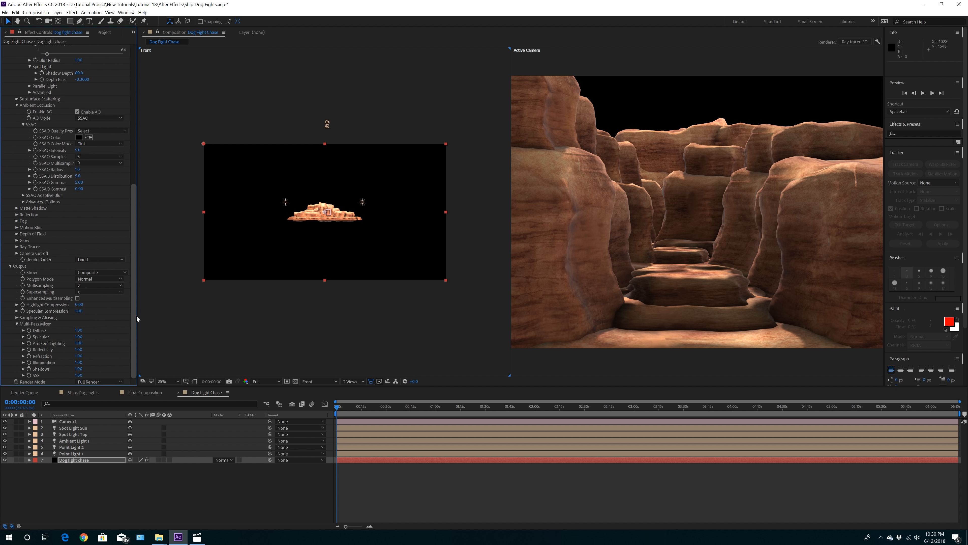
pyautogui.moveTo(80, 331); pyautogui.dragTo(131, 329)
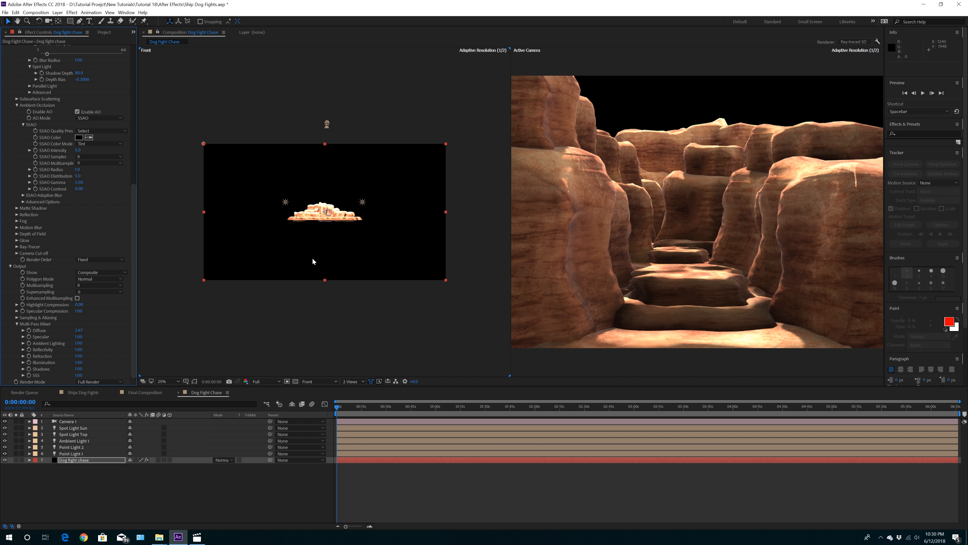
pyautogui.press('.')
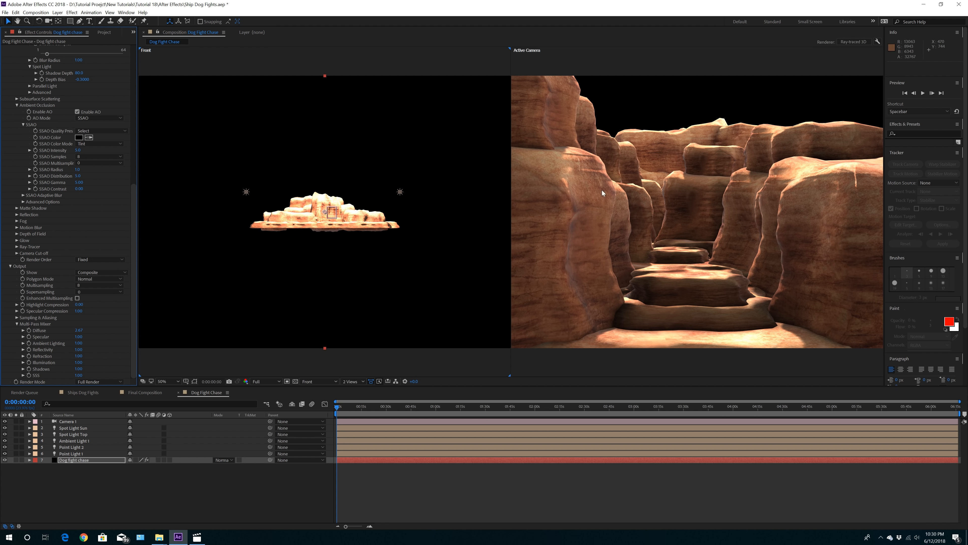
pyautogui.click(79, 331)
pyautogui.write('1')
pyautogui.press('Return')
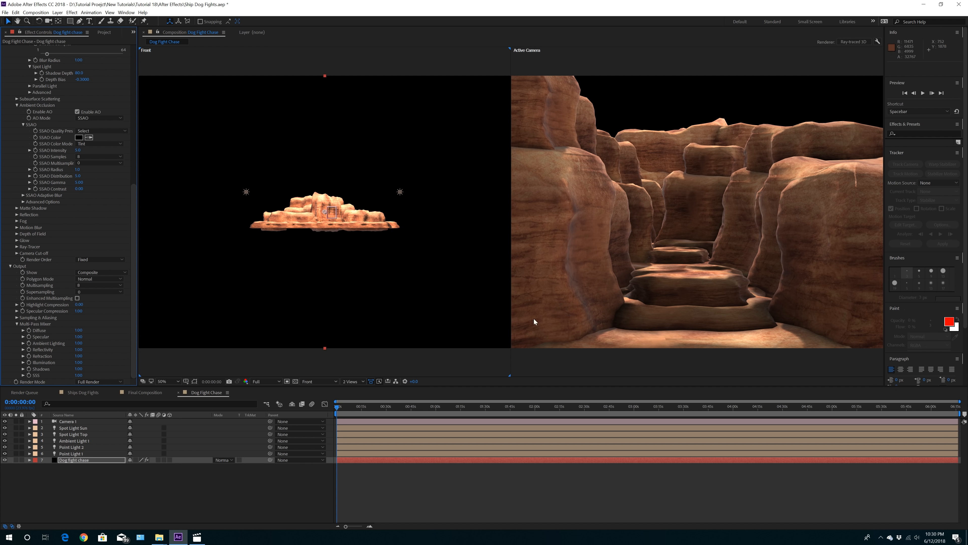
# Step: Try a higher Exposure for the physical environment, then restore it to 1.25
pyautogui.scroll(10, 85, 144)
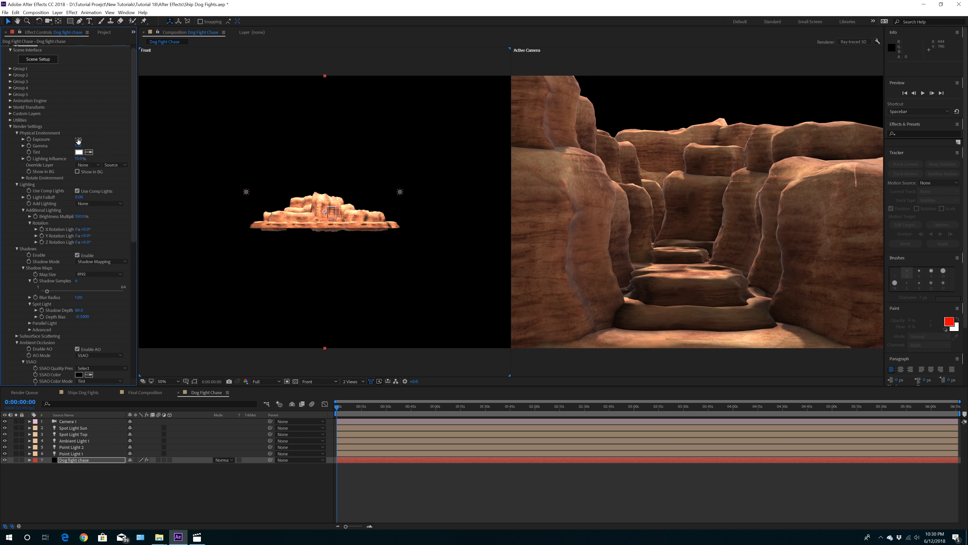
pyautogui.moveTo(78, 139); pyautogui.dragTo(117, 137)
pyautogui.click(81, 139)
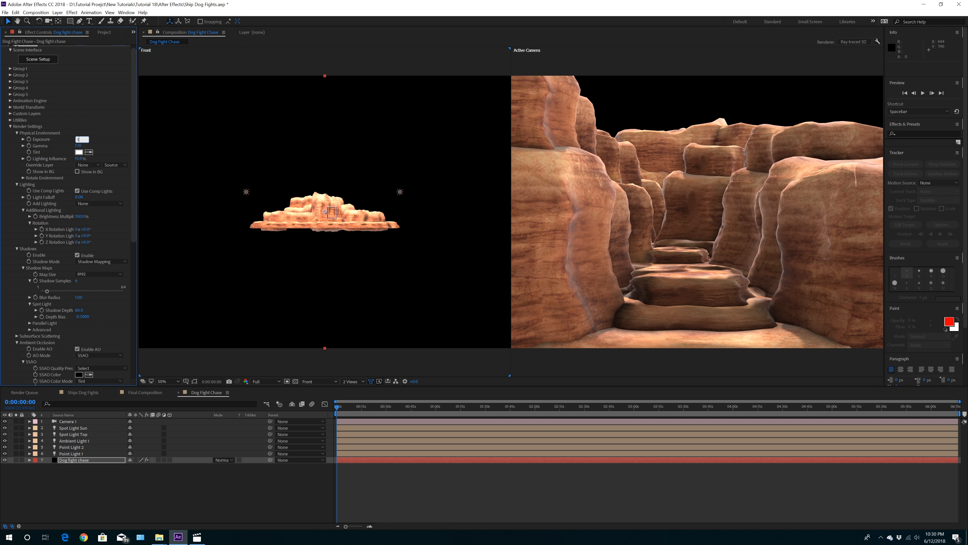
pyautogui.press('Return')
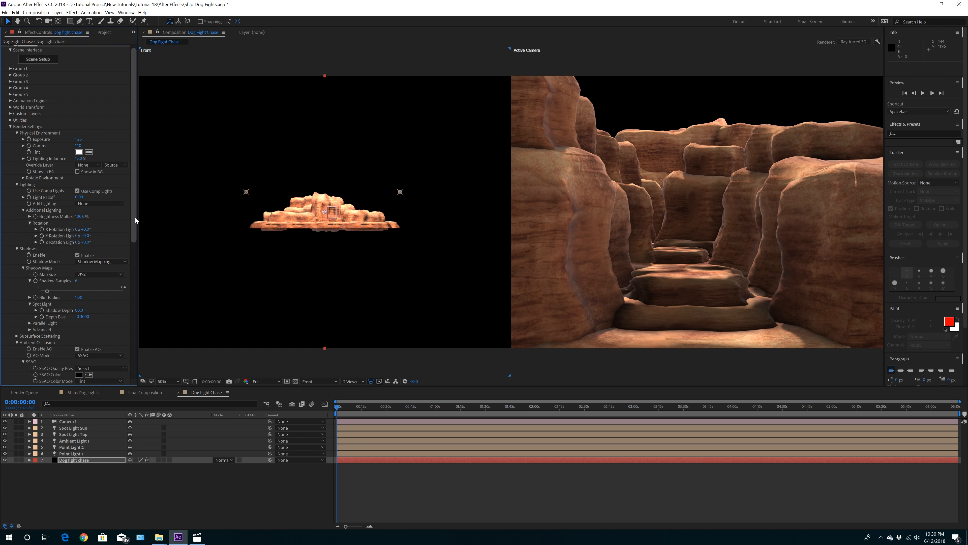
# Step: Try a moderate increase of the Multi-Pass Mixer's Diffuse value, then reset it to 1
pyautogui.scroll(-10, 91, 245)
pyautogui.moveTo(79, 330); pyautogui.dragTo(109, 330)
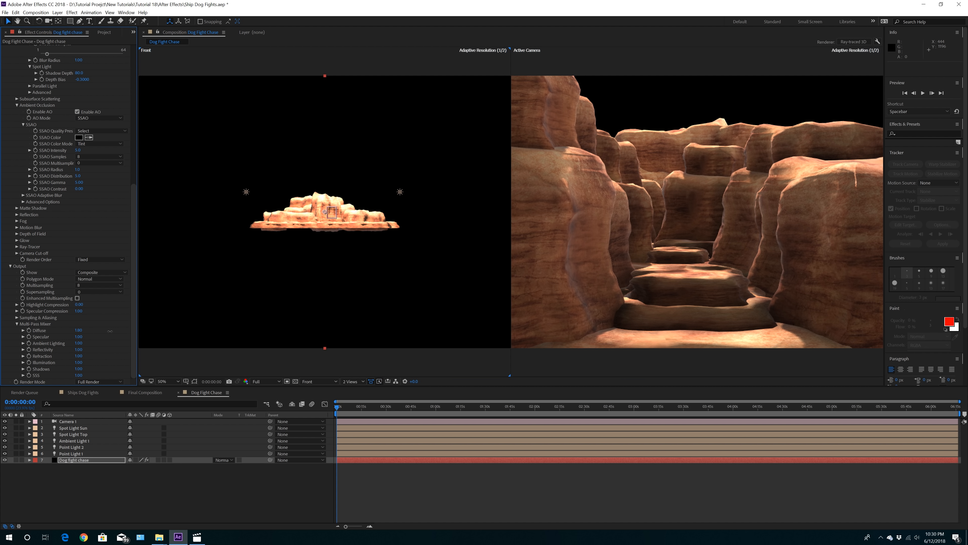
pyautogui.click(78, 330)
pyautogui.write('1')
pyautogui.press('Return')
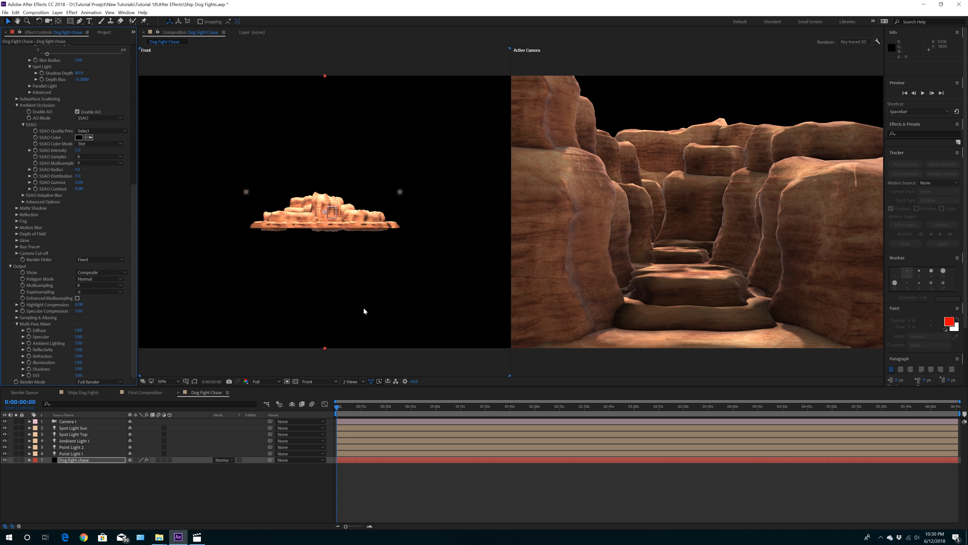
pyautogui.scroll(10, 133, 256)
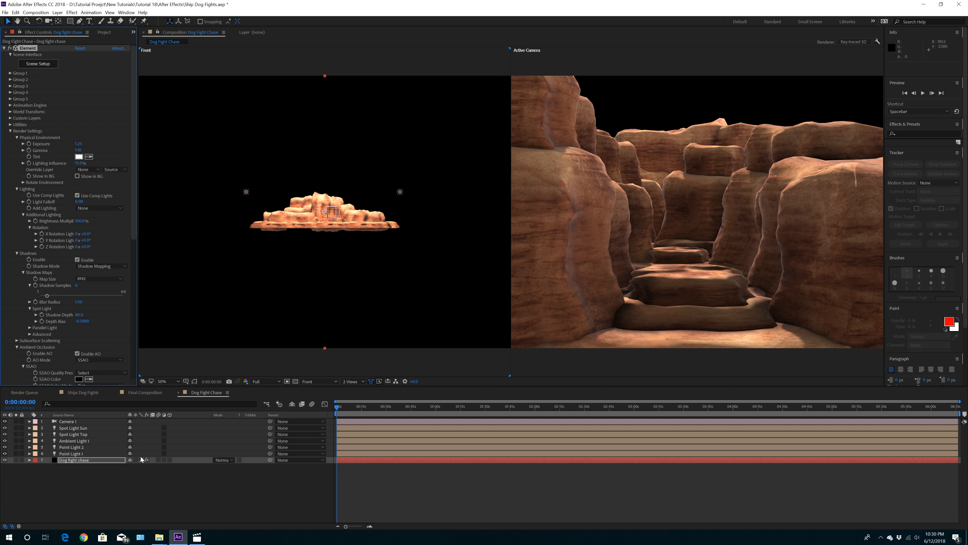
# Step: Adjust the intensity of Spot Light Sun in its light settings and apply the change
pyautogui.click(72, 428)
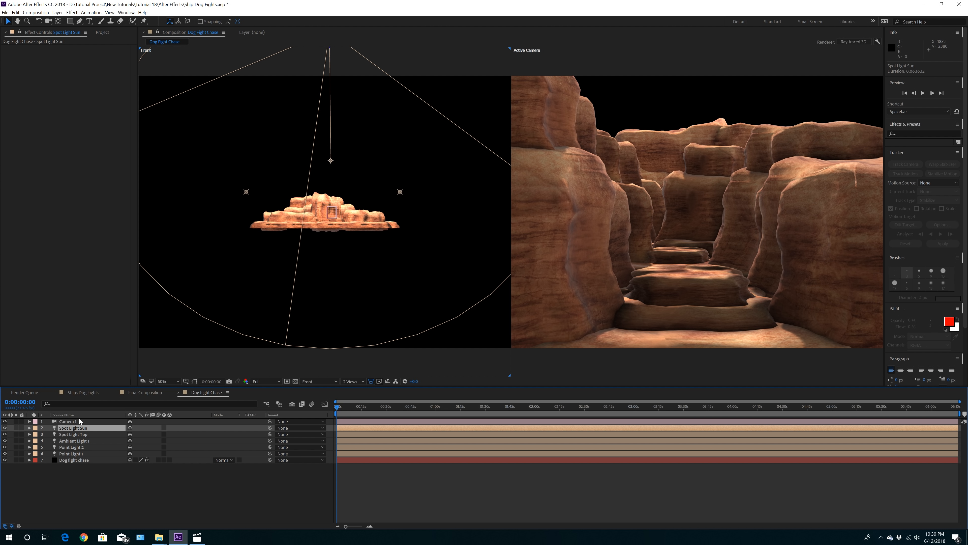
pyautogui.click(58, 12)
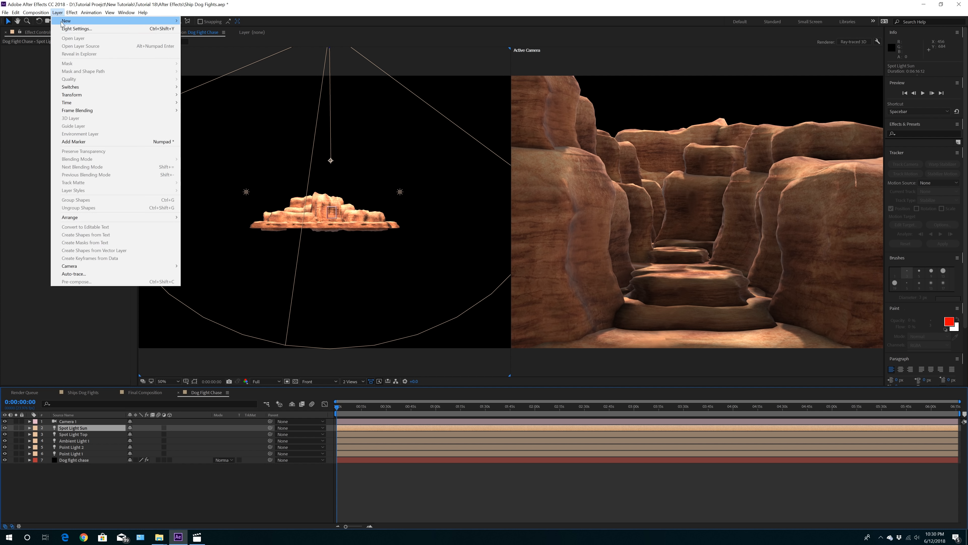
pyautogui.click(64, 30)
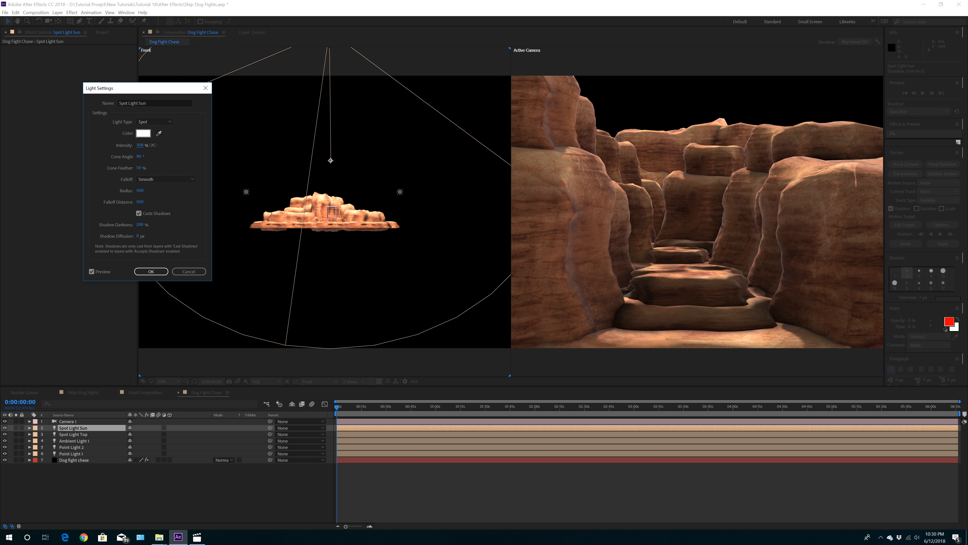
pyautogui.moveTo(164, 144); pyautogui.dragTo(247, 146)
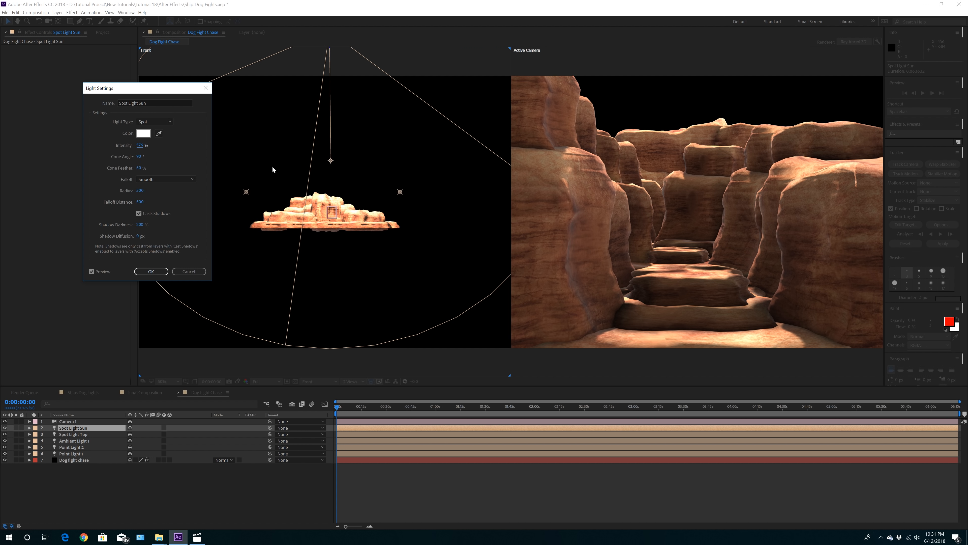
pyautogui.click(139, 145)
pyautogui.press('Return')
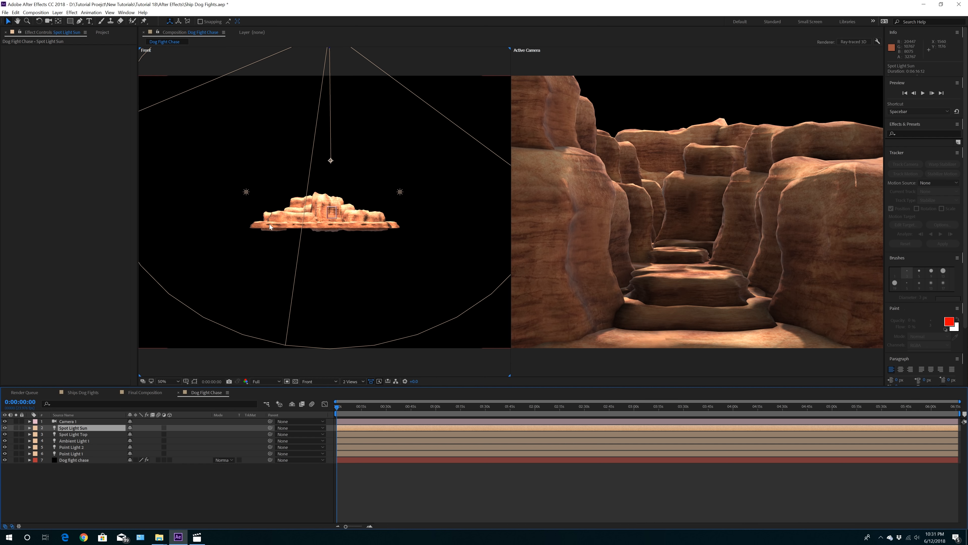
# Step: Show only the Active Camera view and set the spot light Shadow Depth to 200 on the Dog fight chase layer's Element effect
pyautogui.click(353, 381)
pyautogui.click(357, 389)
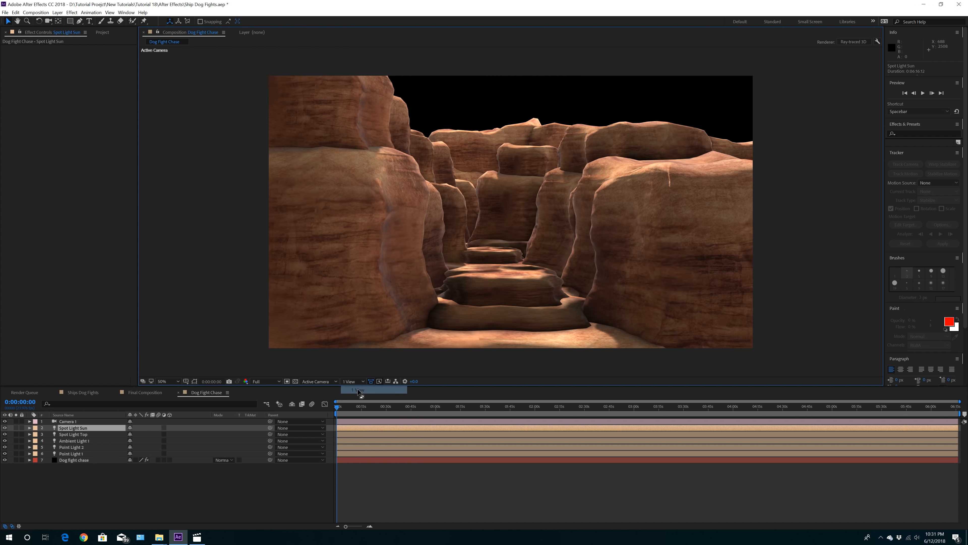
pyautogui.click(72, 460)
pyautogui.moveTo(134, 189); pyautogui.dragTo(140, 221)
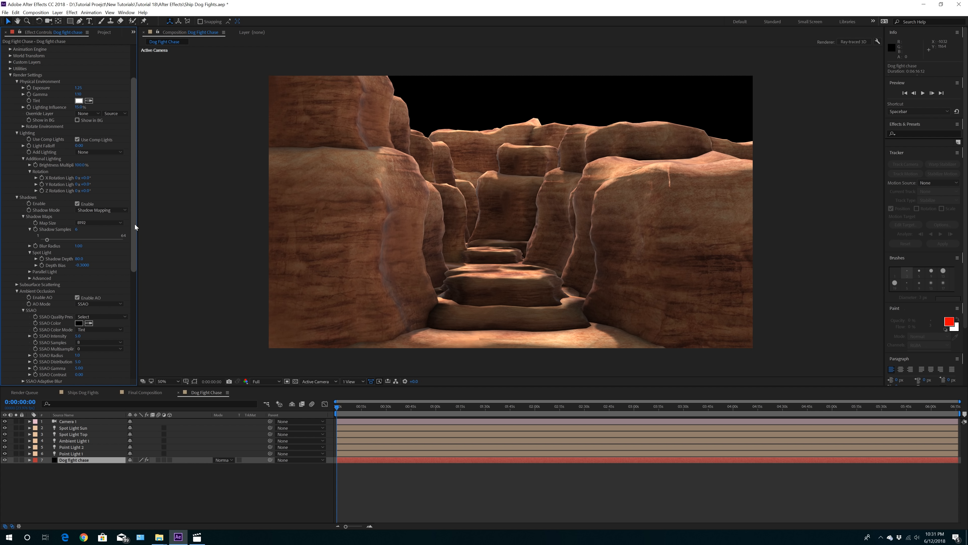
pyautogui.click(82, 259)
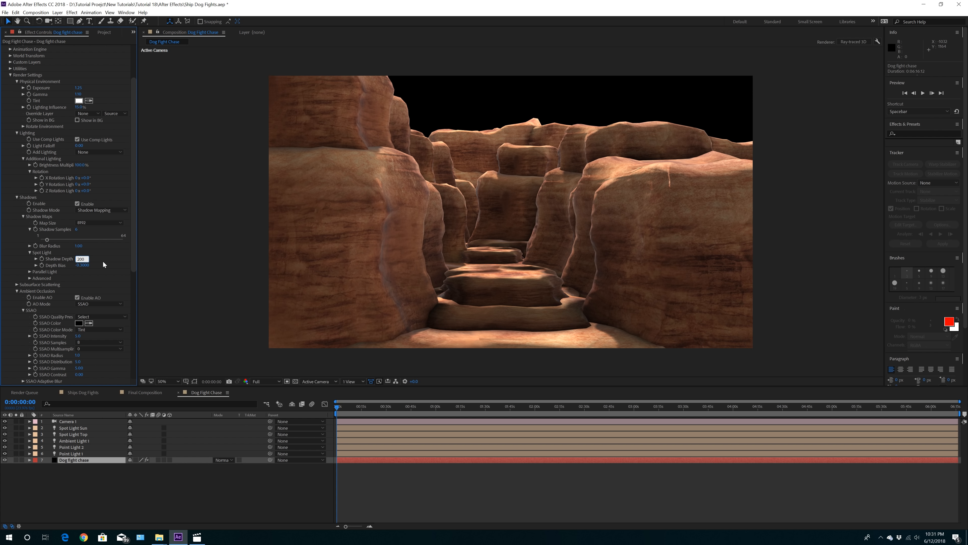
# Step: Try other Depth Bias values for the spot light shadows, undo the change, and expand the Parallel Light settings
pyautogui.click(86, 265)
pyautogui.moveTo(87, 268); pyautogui.dragTo(65, 269)
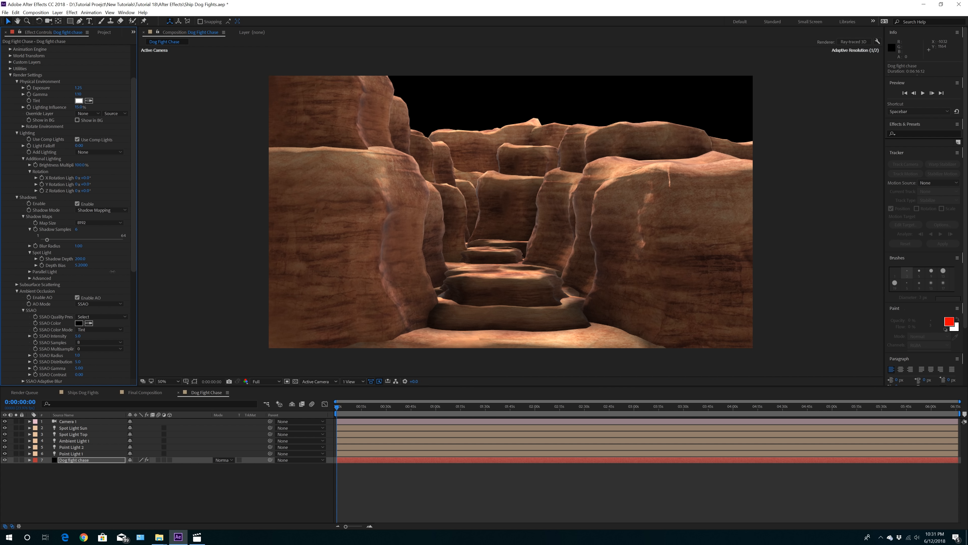
pyautogui.moveTo(115, 272); pyautogui.dragTo(87, 270)
pyautogui.click(16, 12)
pyautogui.click(39, 21)
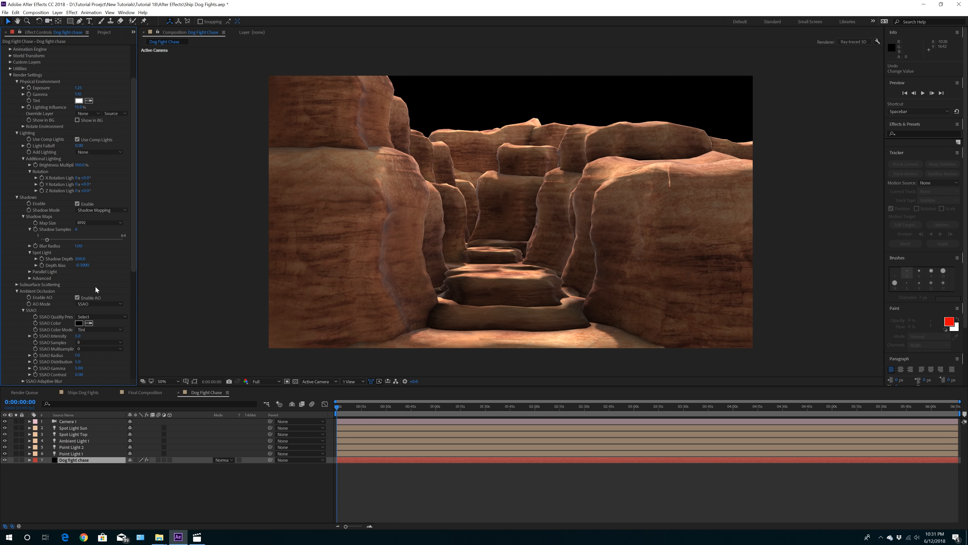
pyautogui.click(30, 272)
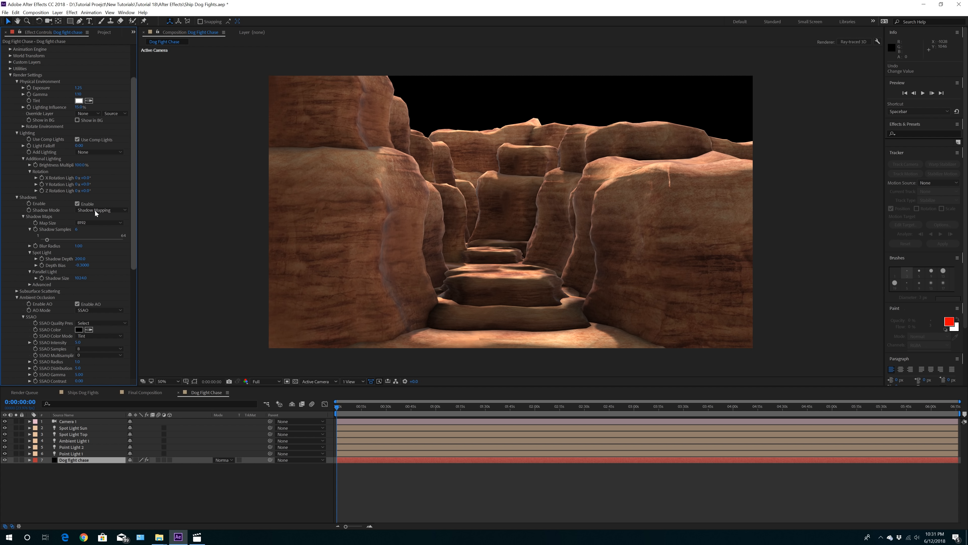
# Step: Try the Single Light preset with a lower brightness multiplier, then restore the added lighting to None and the multiplier to 100%
pyautogui.click(95, 152)
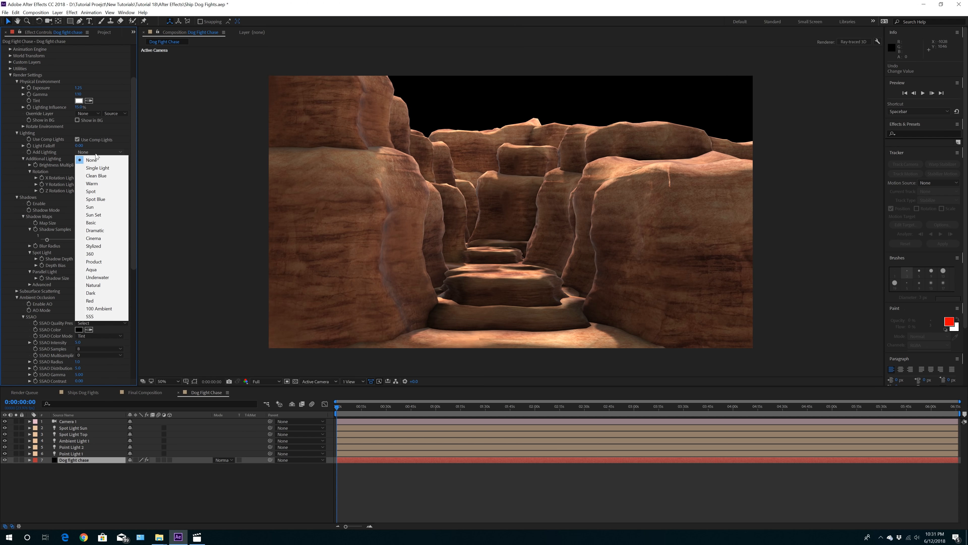
pyautogui.click(96, 167)
pyautogui.moveTo(86, 165); pyautogui.dragTo(60, 168)
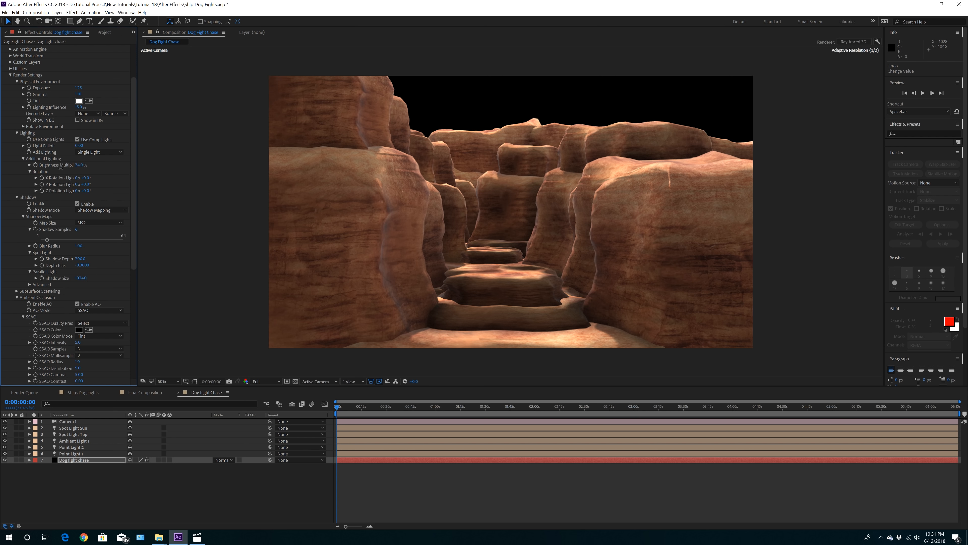
pyautogui.click(91, 153)
pyautogui.click(87, 158)
pyautogui.click(79, 164)
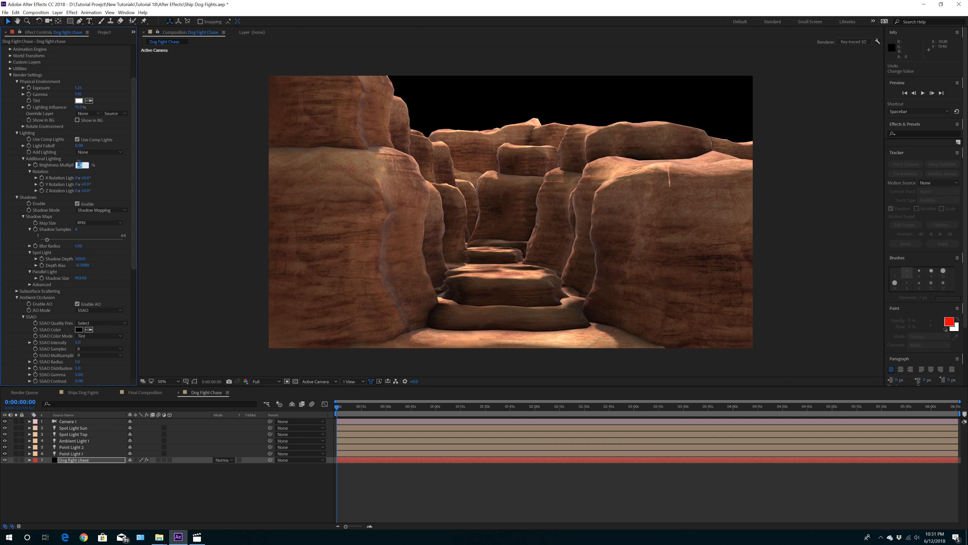
pyautogui.press('Return')
# Step: Pull back and orbit Camera 1 to frame the entire canyon model from high above
pyautogui.click(48, 22)
pyautogui.moveTo(542, 229); pyautogui.dragTo(549, 449)
pyautogui.moveTo(545, 265); pyautogui.dragTo(521, 458)
pyautogui.moveTo(545, 339); pyautogui.dragTo(546, 385)
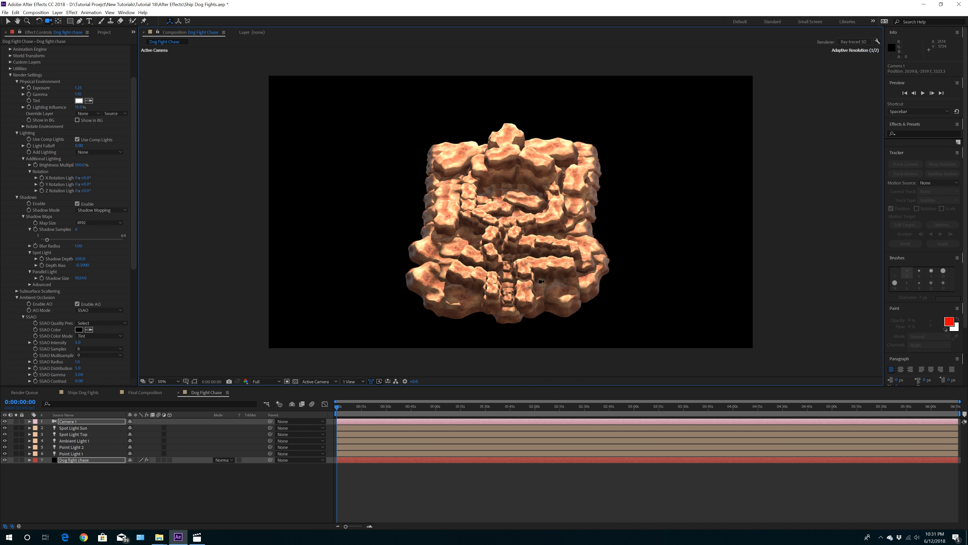
pyautogui.moveTo(530, 217); pyautogui.dragTo(529, 183)
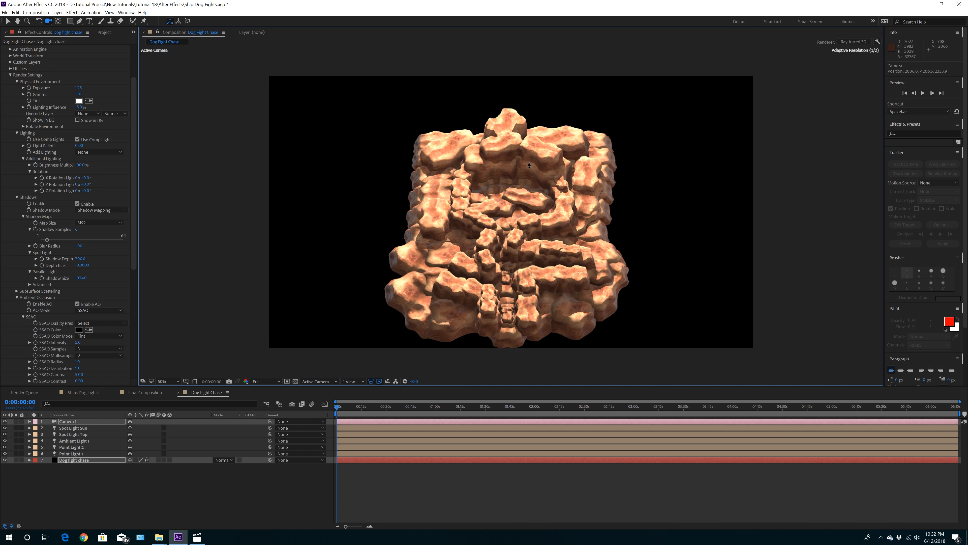
pyautogui.moveTo(528, 244); pyautogui.dragTo(522, 220)
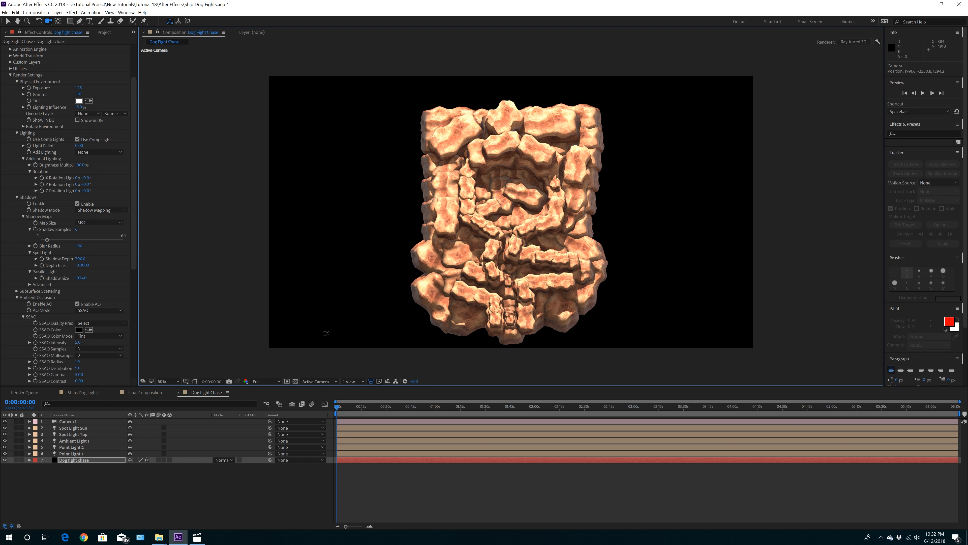
# Step: Change the color of Spot Light Sun to orange, with hue 22°, saturation 79% and brightness 84%
pyautogui.click(75, 428)
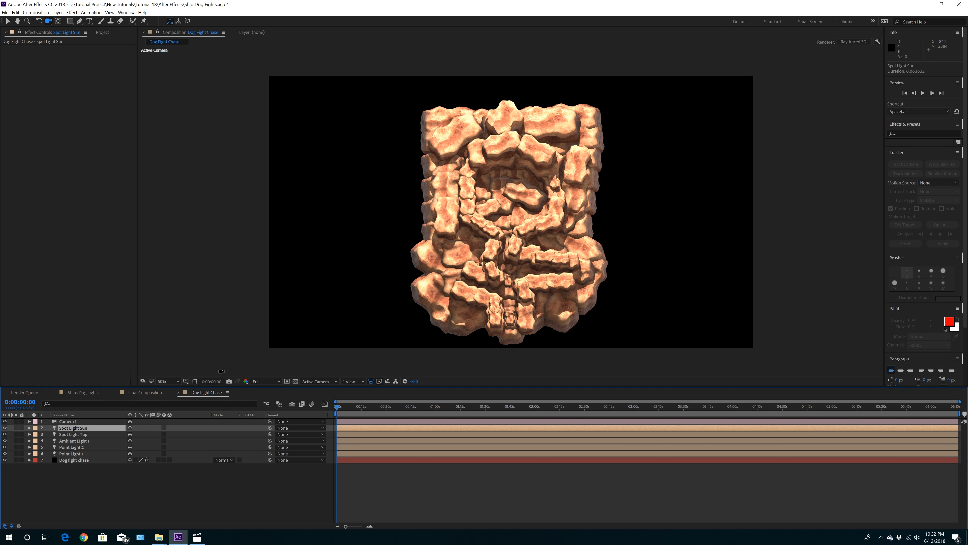
pyautogui.click(57, 12)
pyautogui.click(71, 30)
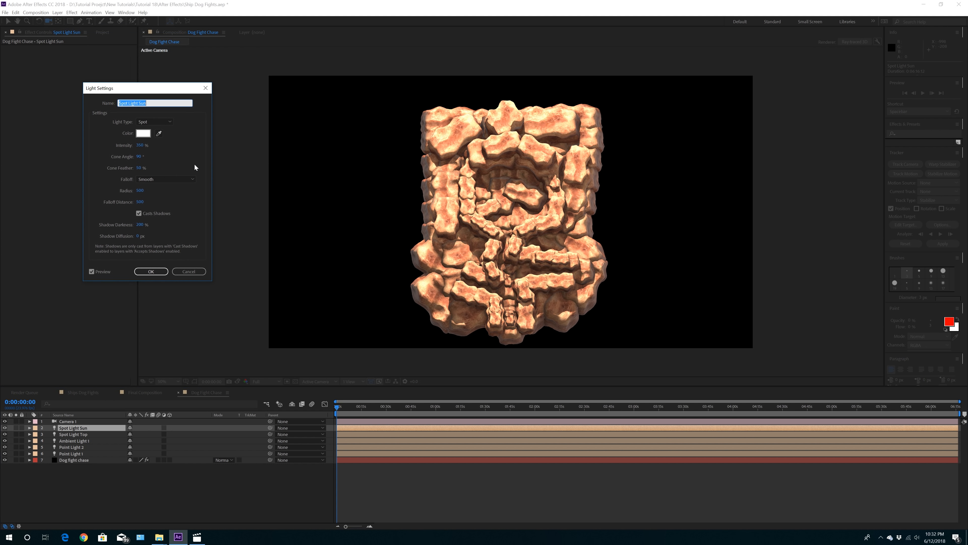
pyautogui.click(143, 133)
pyautogui.click(192, 294)
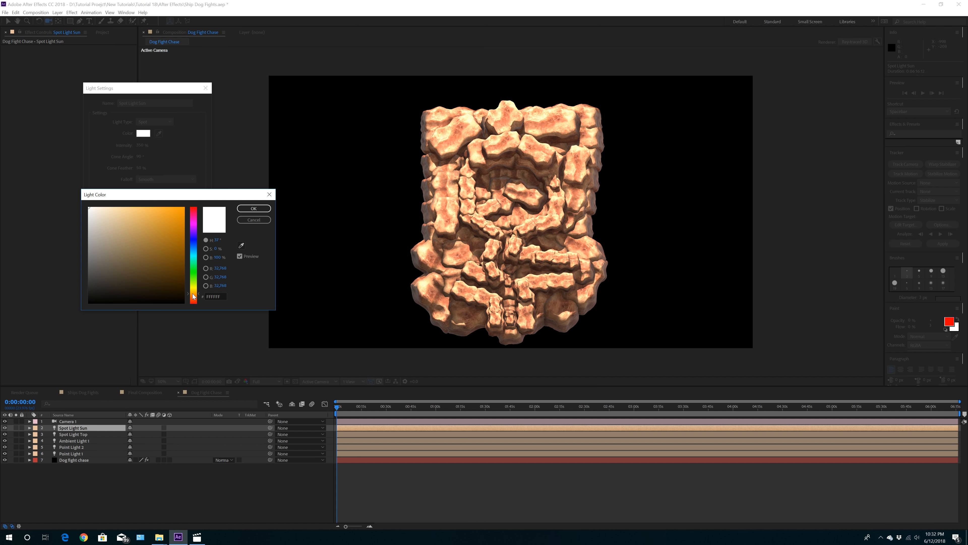
pyautogui.moveTo(193, 295); pyautogui.dragTo(194, 300)
pyautogui.click(163, 222)
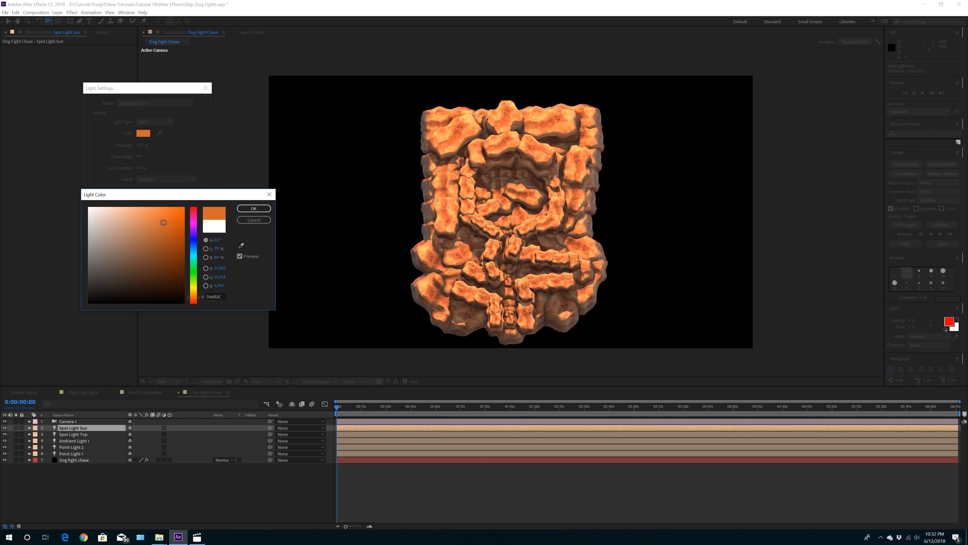
pyautogui.click(253, 208)
pyautogui.click(151, 273)
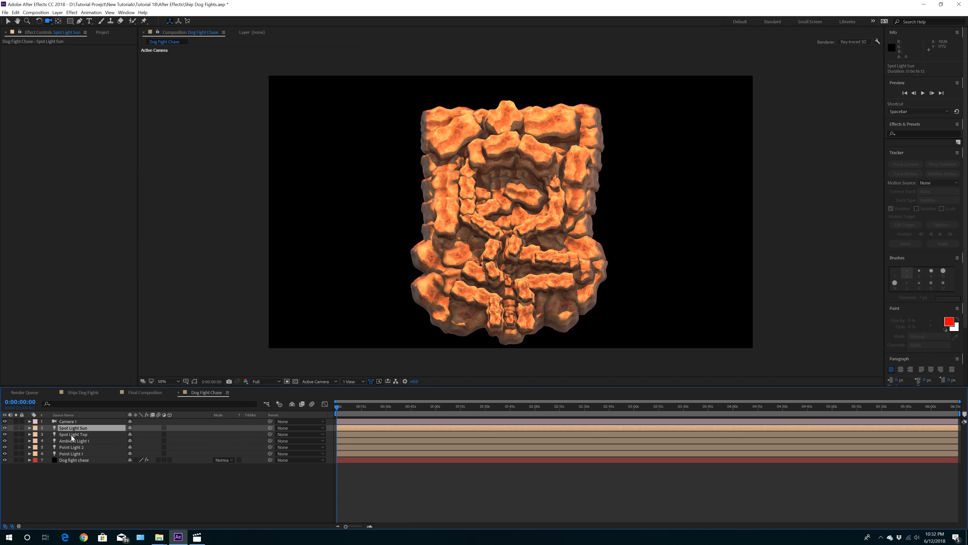
# Step: Try changing the color of Spot Light Top to a blue of 69% saturation and 85% brightness
pyautogui.click(71, 435)
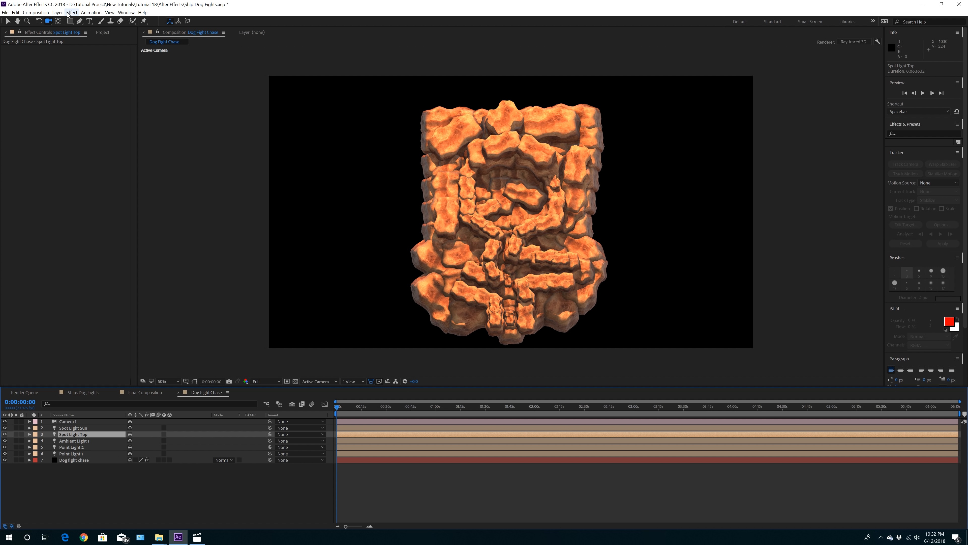
pyautogui.click(57, 12)
pyautogui.click(77, 28)
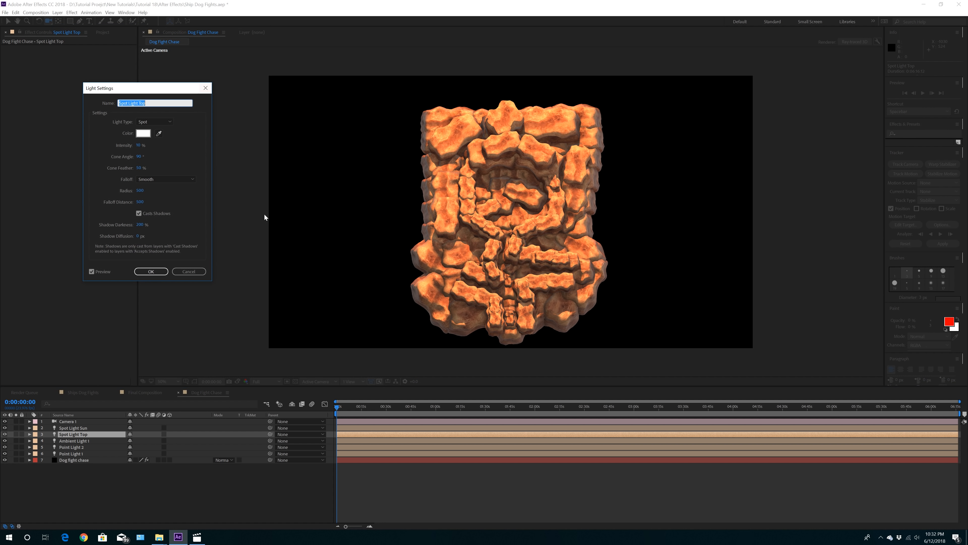
pyautogui.click(143, 134)
pyautogui.moveTo(195, 294); pyautogui.dragTo(195, 291)
pyautogui.moveTo(140, 218)
pyautogui.mouseDown()
pyautogui.moveTo(185, 219)
pyautogui.moveTo(115, 221)
pyautogui.moveTo(155, 222)
pyautogui.mouseUp()
pyautogui.moveTo(197, 286); pyautogui.dragTo(196, 247)
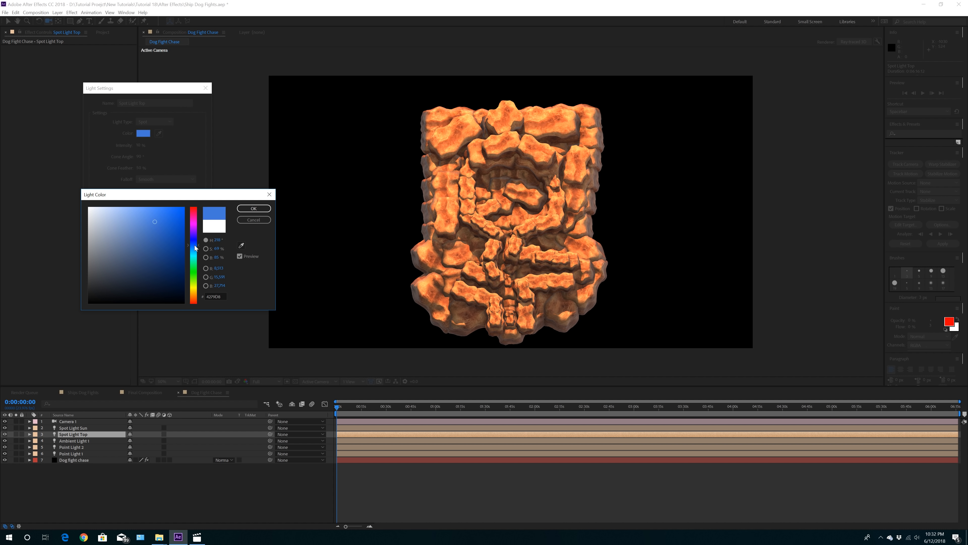
pyautogui.click(254, 209)
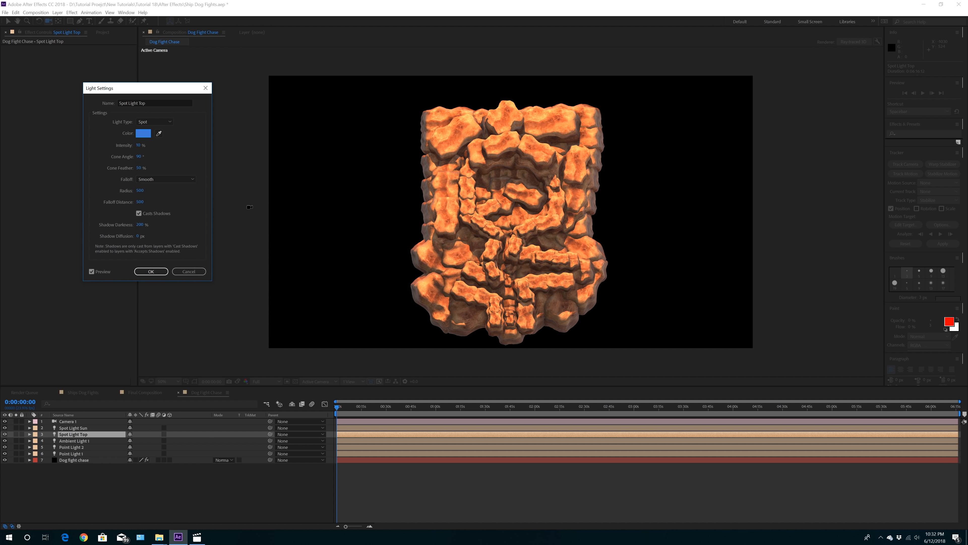
pyautogui.click(151, 271)
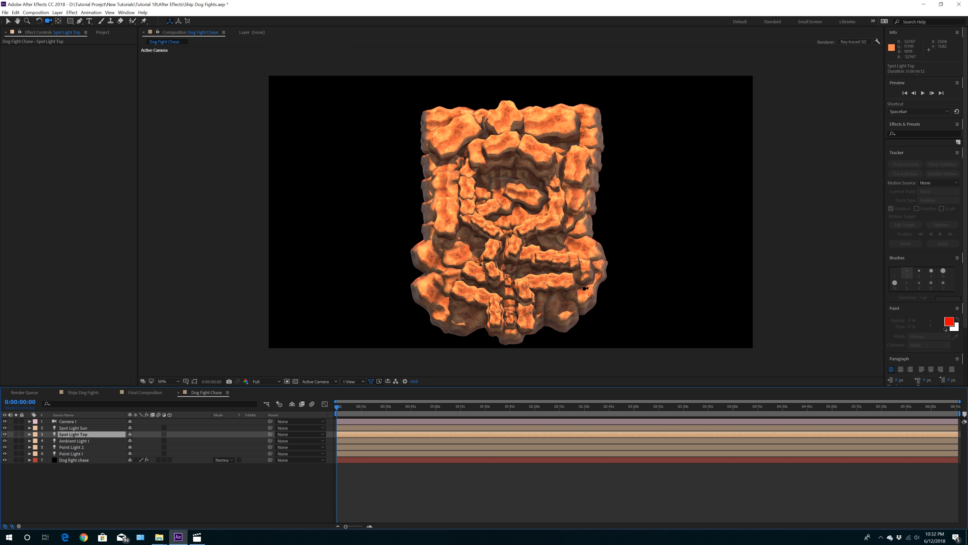
# Step: Undo the color changes made to Spot Light Top and Spot Light Sun
pyautogui.click(15, 12)
pyautogui.click(15, 12)
pyautogui.click(15, 12)
pyautogui.click(23, 22)
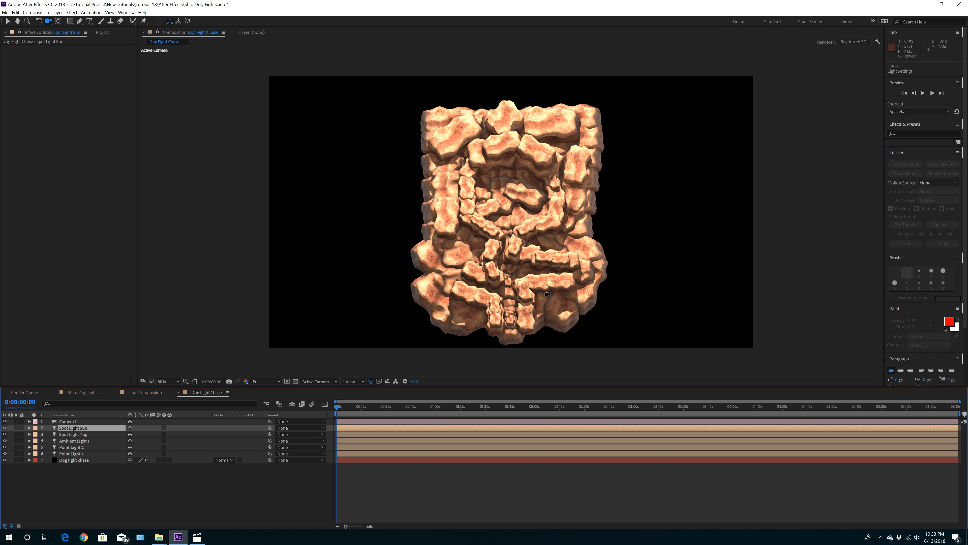
pyautogui.moveTo(546, 295); pyautogui.dragTo(499, 287)
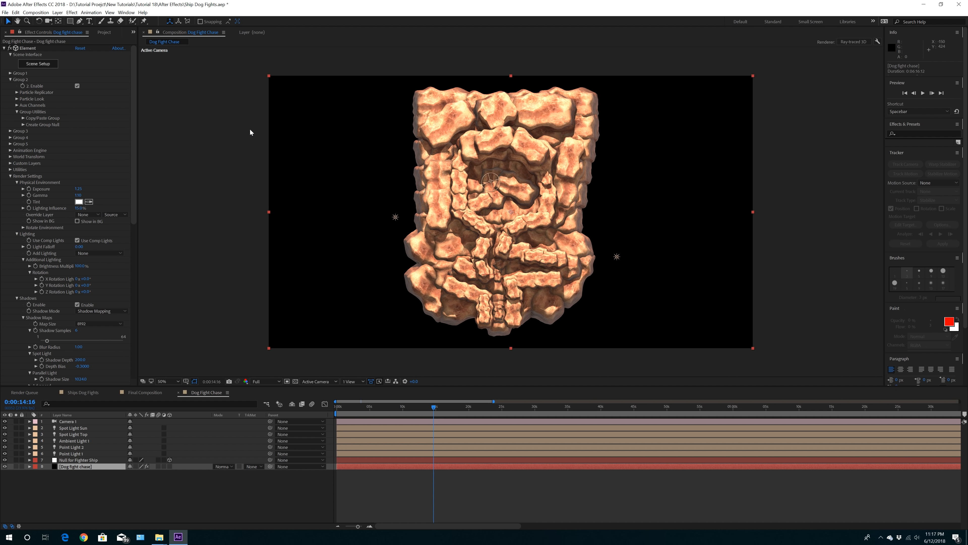
# Step: In Element's Scene Setup, create a subfolder named Scenery inside the group folder and move the mountains model into it
pyautogui.click(36, 65)
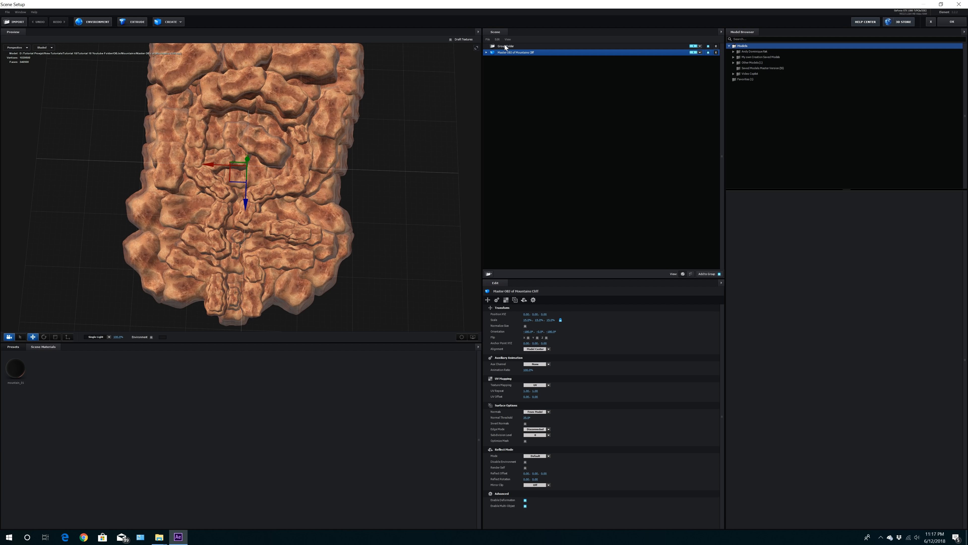
pyautogui.click(505, 46)
pyautogui.click(489, 275)
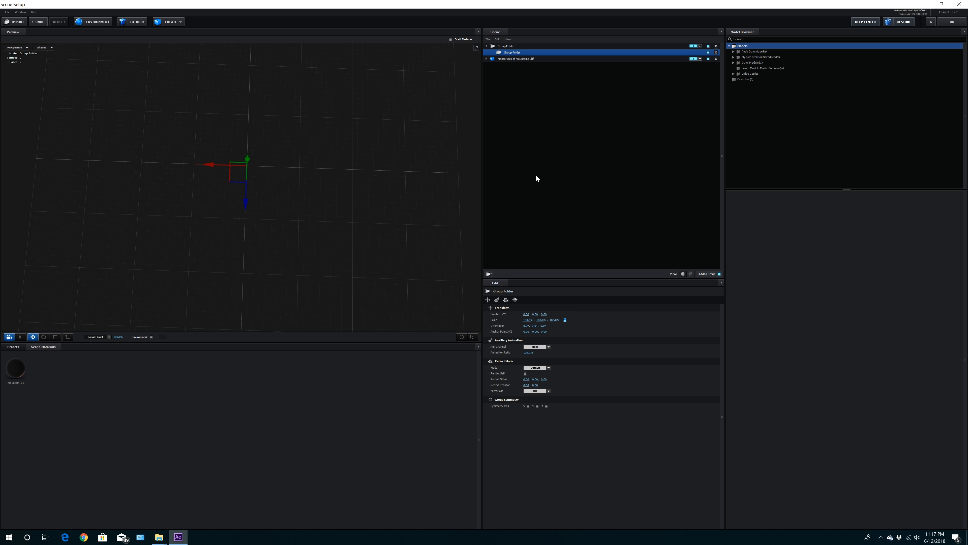
pyautogui.doubleClick(522, 52)
pyautogui.write('Scenery')
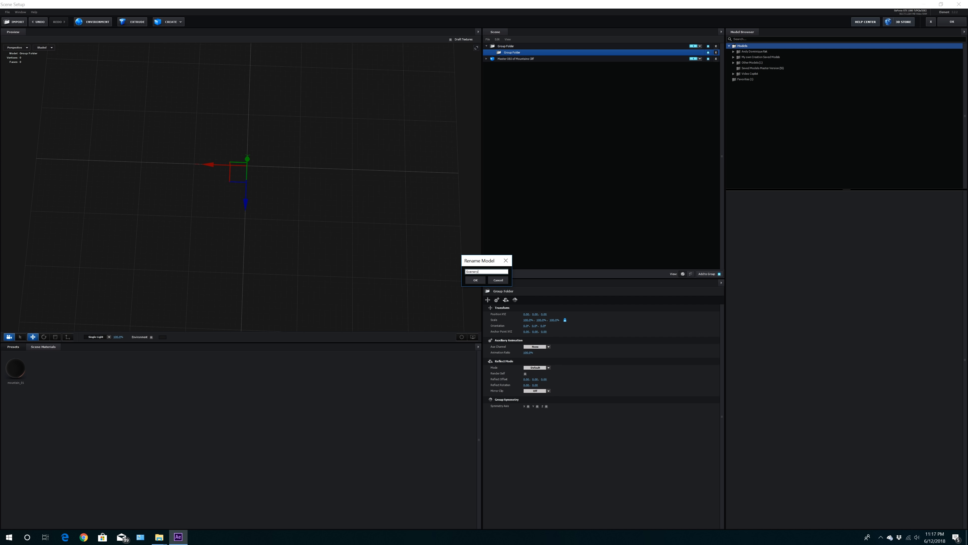
pyautogui.press('Return')
pyautogui.moveTo(513, 59); pyautogui.dragTo(513, 55)
pyautogui.click(493, 52)
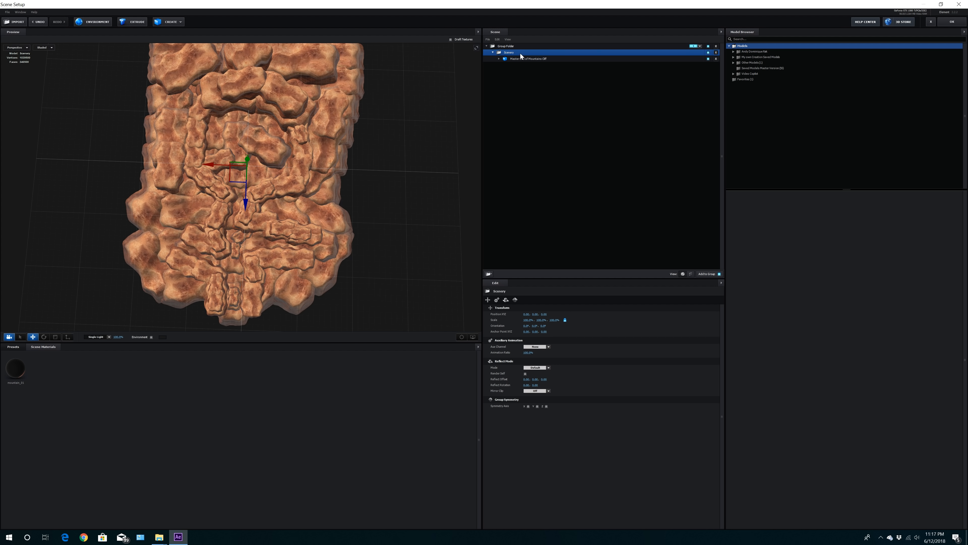
# Step: Import Fighter Jet.obj from the OBJs folder's feisar_ship_obj Jet subfolder with the default import preferences, and frame the jet in the preview
pyautogui.click(15, 21)
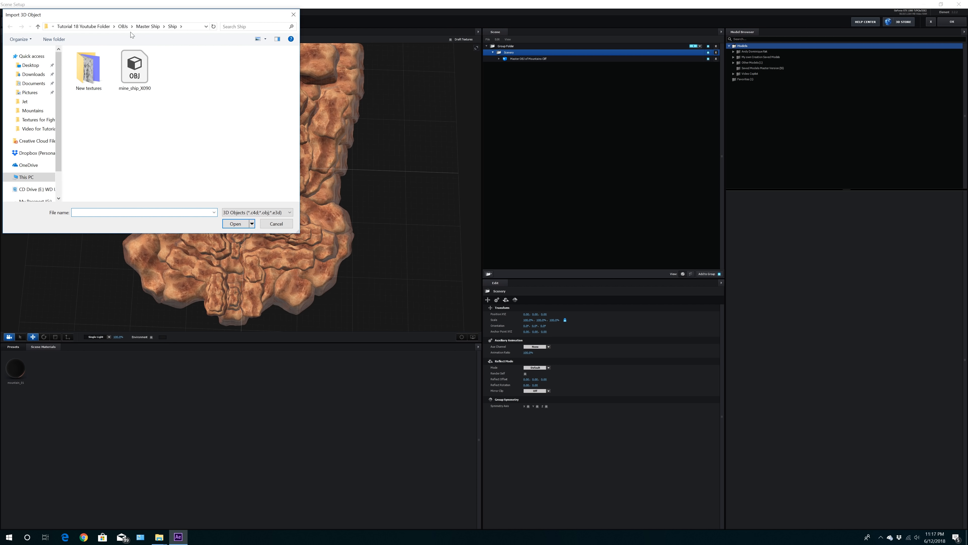
pyautogui.click(77, 25)
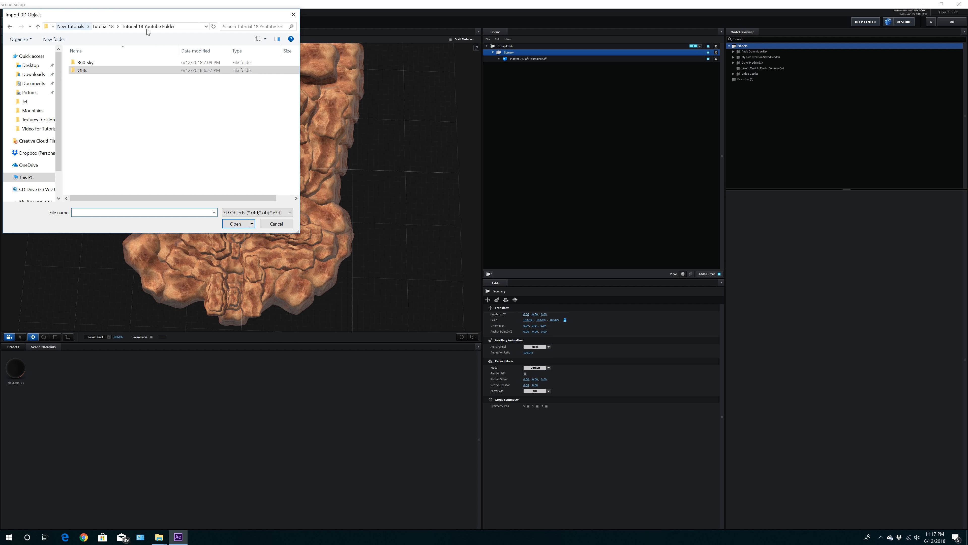
pyautogui.click(103, 29)
pyautogui.click(104, 29)
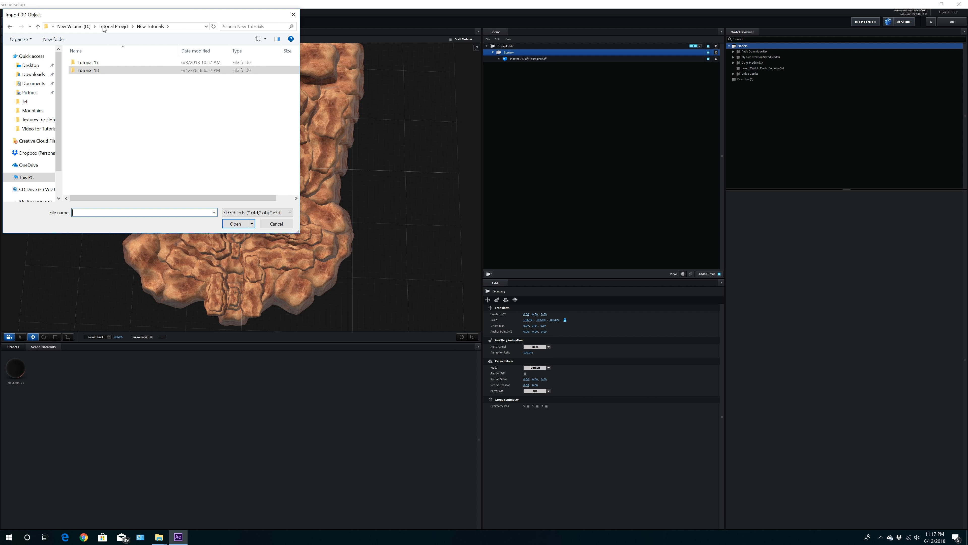
pyautogui.doubleClick(94, 71)
pyautogui.doubleClick(103, 105)
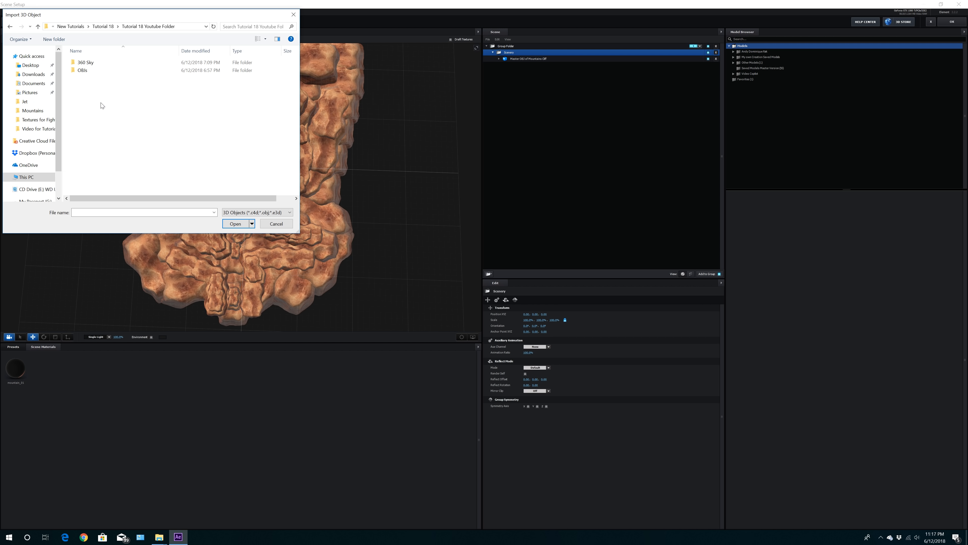
pyautogui.doubleClick(83, 71)
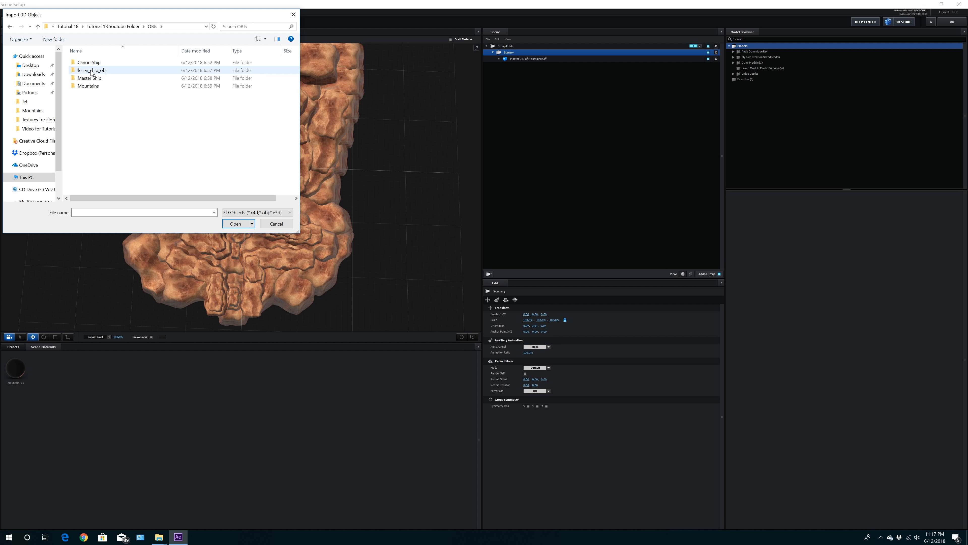
pyautogui.doubleClick(92, 71)
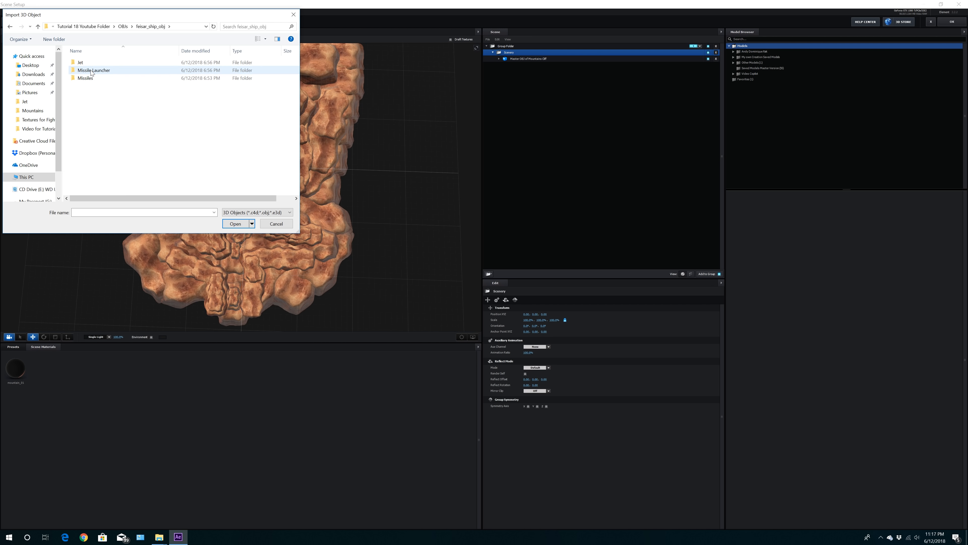
pyautogui.doubleClick(81, 62)
pyautogui.doubleClick(124, 71)
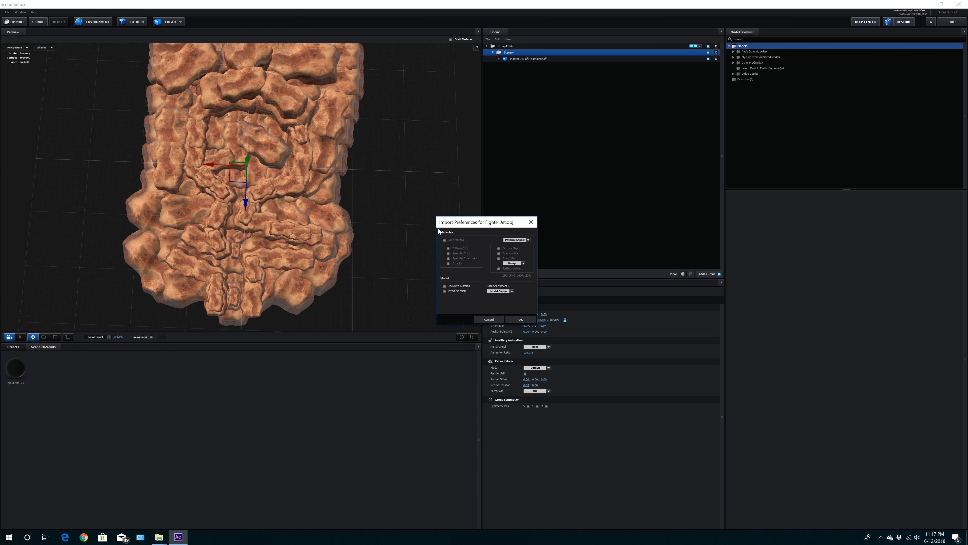
pyautogui.click(522, 319)
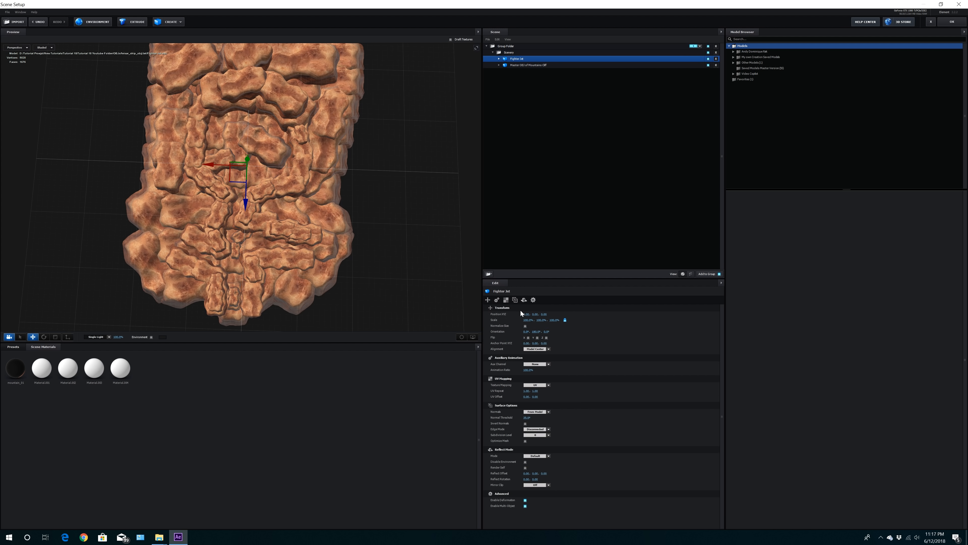
pyautogui.click(461, 337)
pyautogui.moveTo(418, 242); pyautogui.dragTo(345, 250)
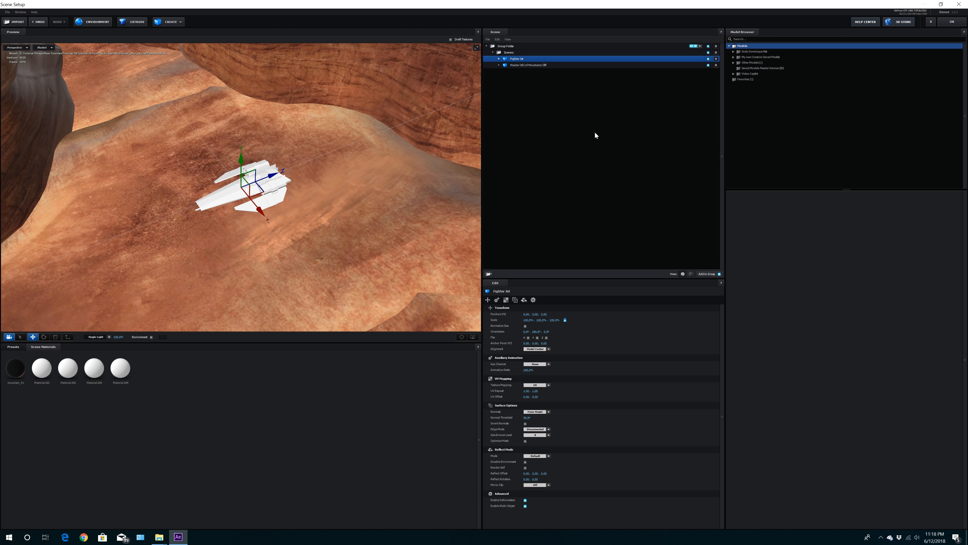
# Step: Open the diffuse texture selection for the Fighter Jet's first material and browse to New Volume (D:)
pyautogui.click(500, 59)
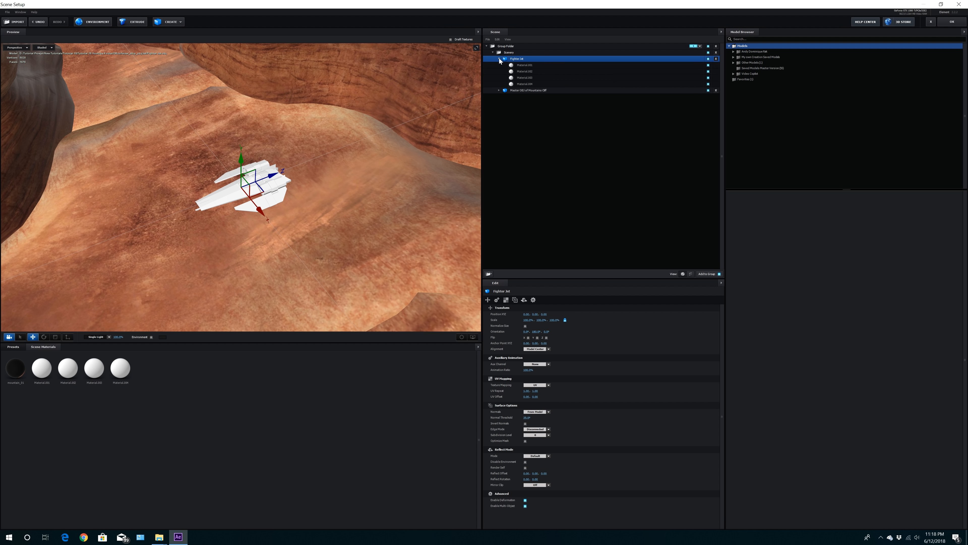
pyautogui.click(530, 66)
pyautogui.click(526, 334)
pyautogui.click(555, 303)
pyautogui.click(518, 306)
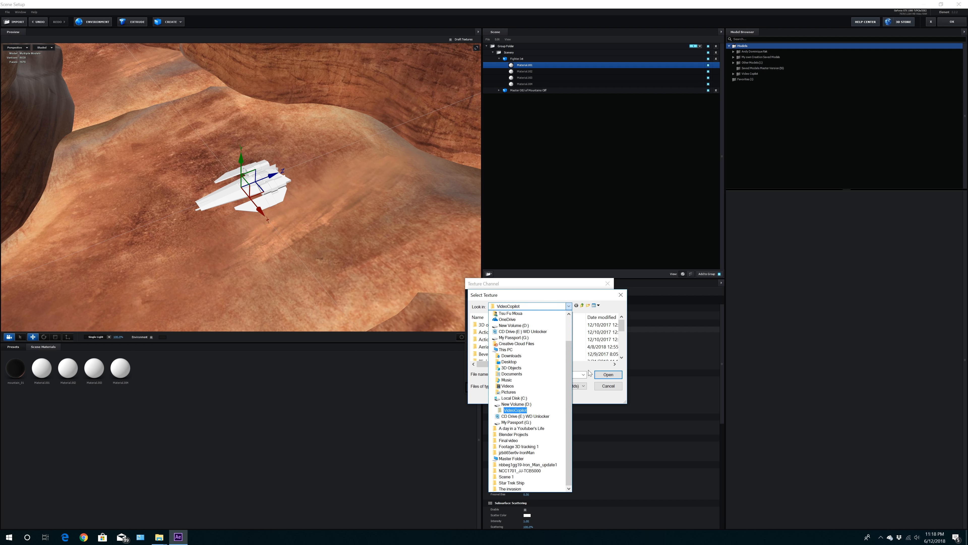
pyautogui.click(516, 404)
pyautogui.scroll(8, 507, 341)
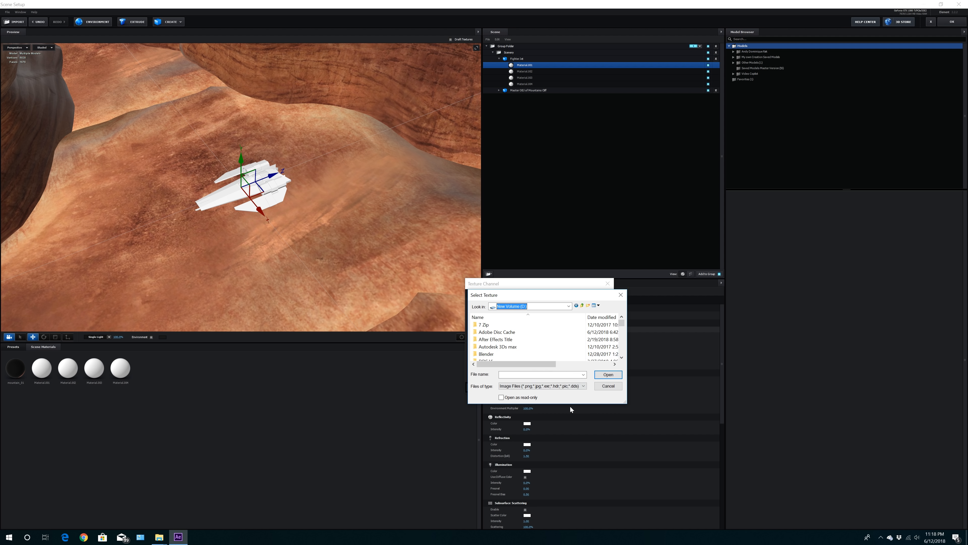
pyautogui.moveTo(570, 403); pyautogui.dragTo(572, 518)
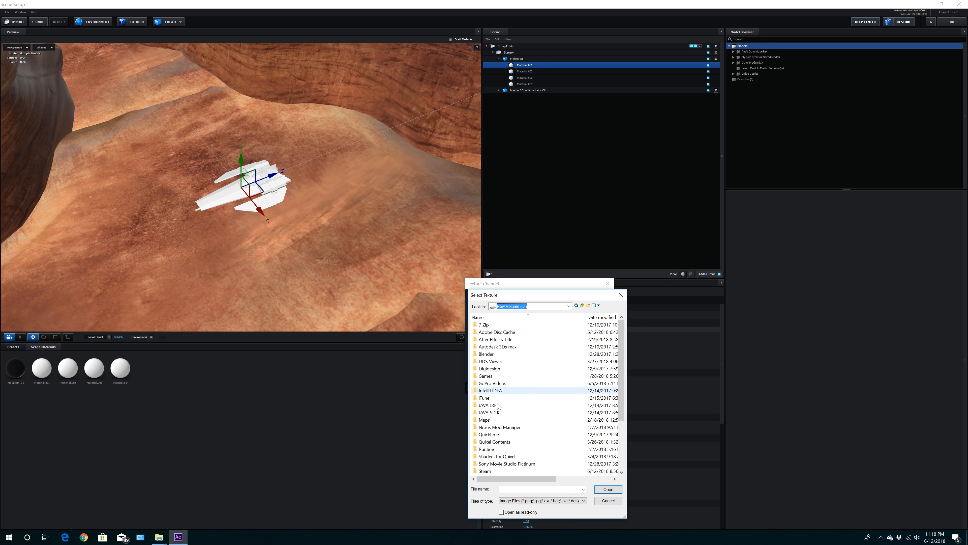
pyautogui.scroll(-3, 500, 413)
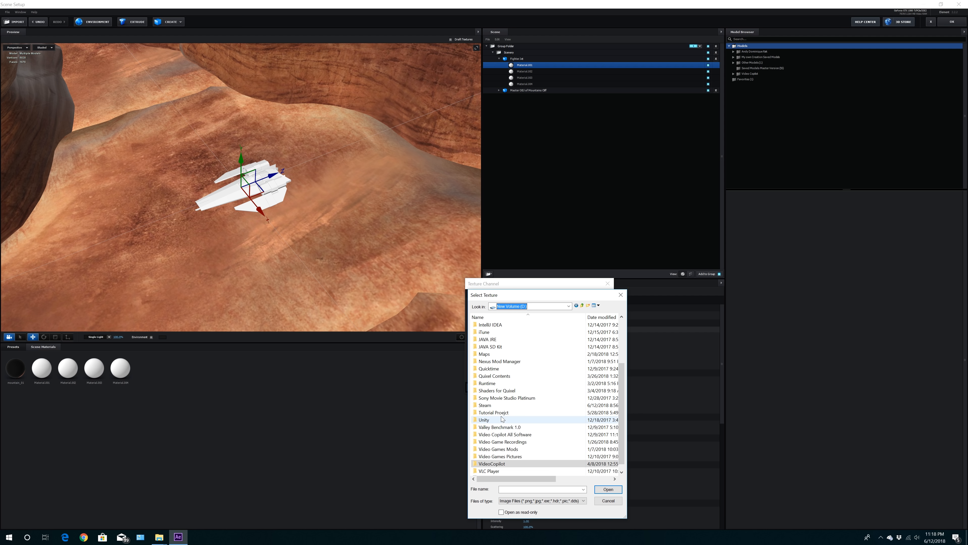
# Step: Load Textures for Fighter Ship_Albedo & Specular_00000 from the jet's New Textures folder as the first material's diffuse texture
pyautogui.doubleClick(494, 413)
pyautogui.doubleClick(497, 326)
pyautogui.doubleClick(498, 330)
pyautogui.doubleClick(493, 361)
pyautogui.doubleClick(495, 335)
pyautogui.doubleClick(495, 334)
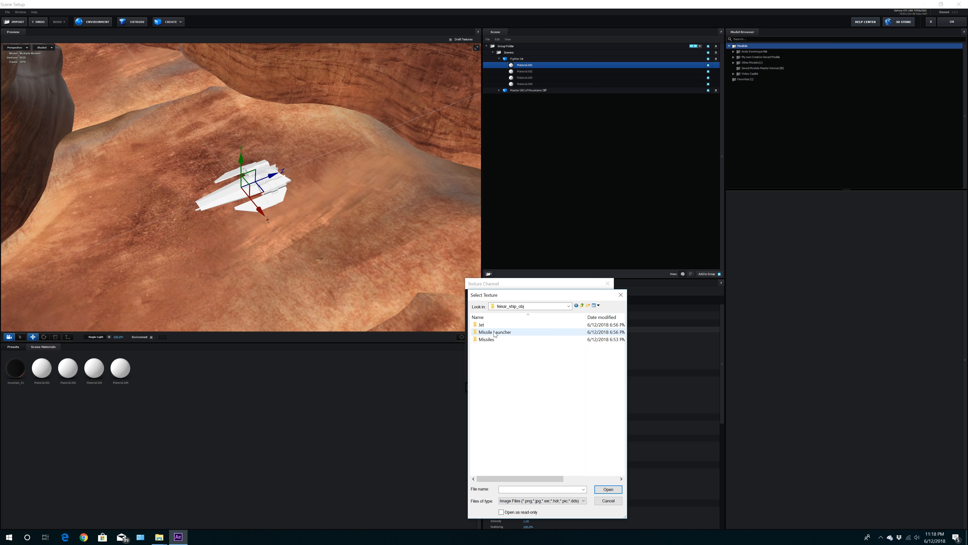
pyautogui.doubleClick(494, 333)
pyautogui.doubleClick(495, 338)
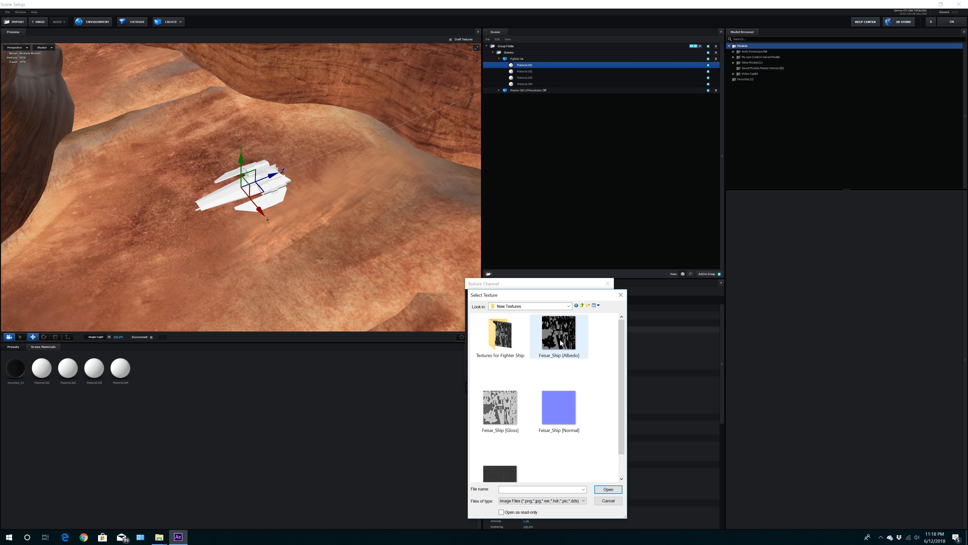
pyautogui.click(496, 339)
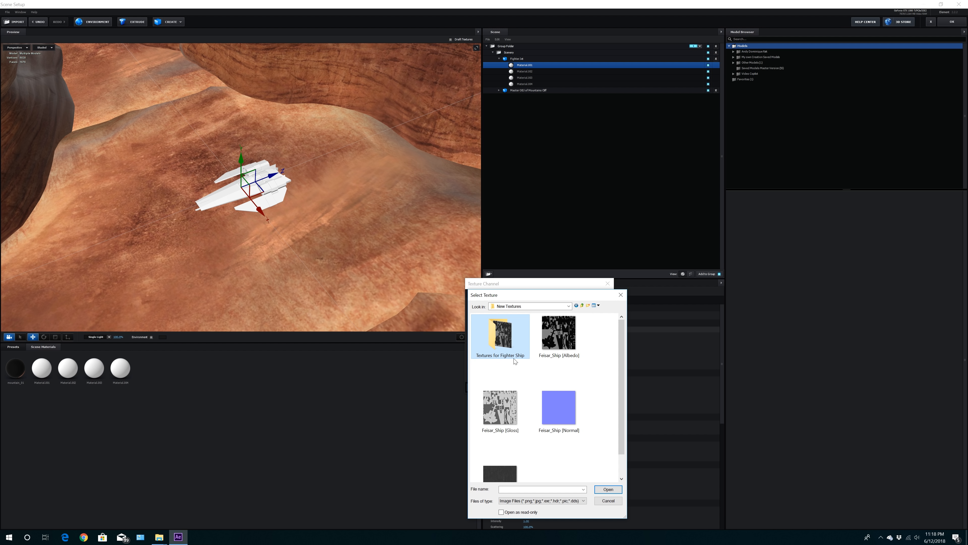
pyautogui.doubleClick(506, 340)
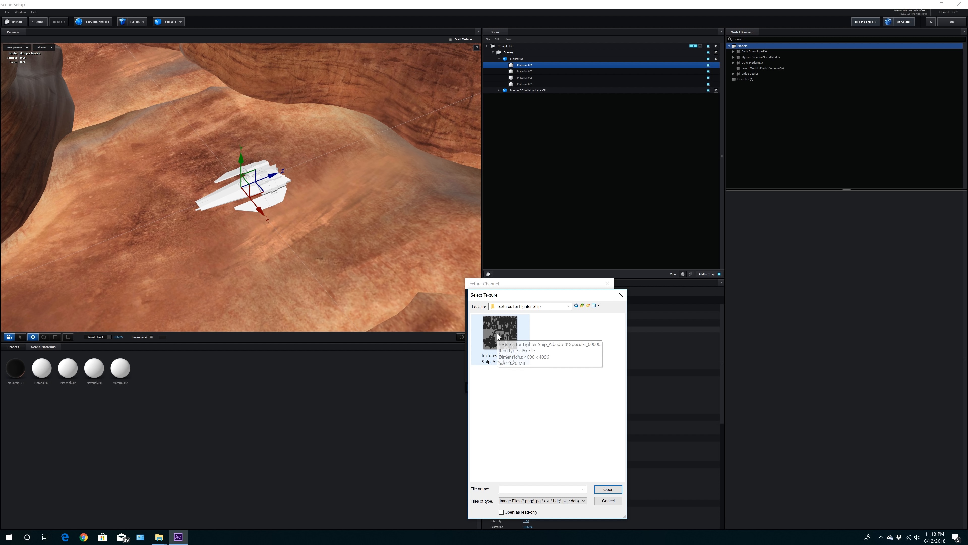
pyautogui.doubleClick(503, 338)
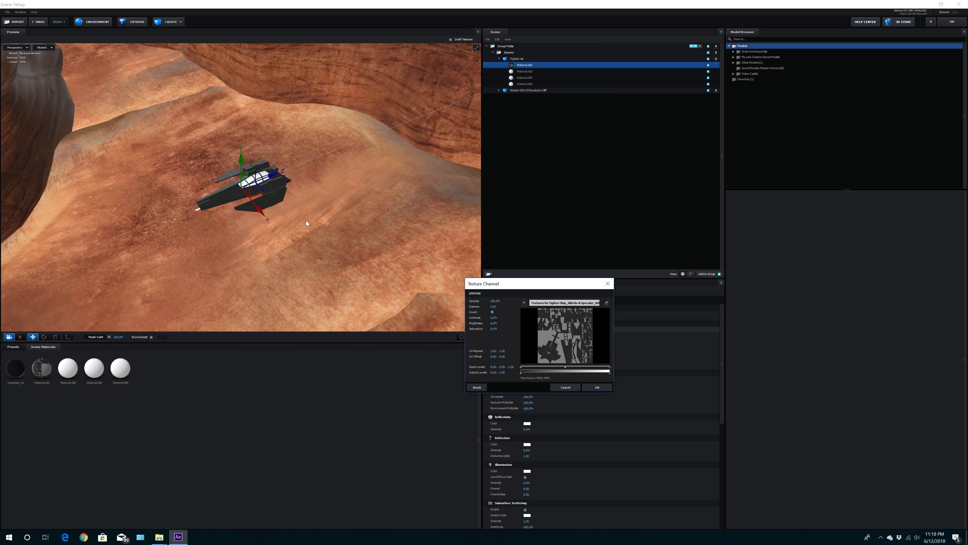
pyautogui.click(597, 386)
# Step: Apply the shiny black preset from the Physical materials to the Fighter Jet's second material
pyautogui.click(529, 71)
pyautogui.click(13, 346)
pyautogui.click(23, 380)
pyautogui.doubleClick(68, 368)
# Step: Apply the Bright_Light preset to the Fighter Jet's third material
pyautogui.click(532, 78)
pyautogui.moveTo(395, 162); pyautogui.dragTo(348, 153)
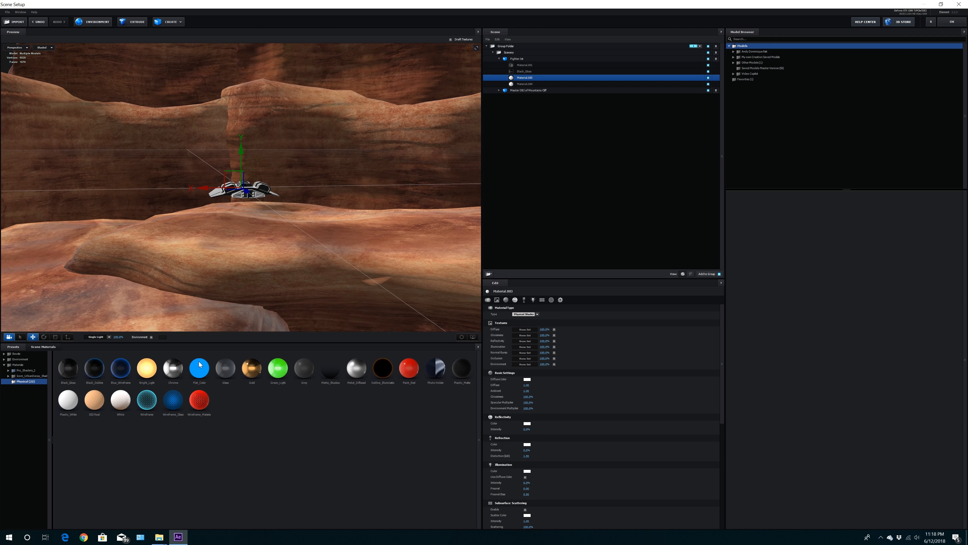
pyautogui.doubleClick(147, 368)
pyautogui.moveTo(216, 296); pyautogui.dragTo(252, 264)
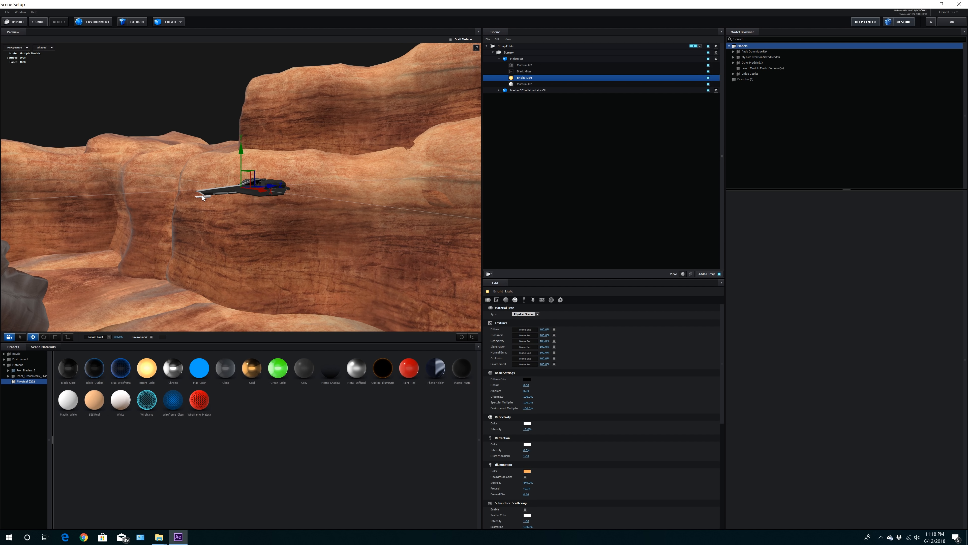
# Step: Set the Fighter Jet's first material to 80% glossiness and a 20% environment multiplier
pyautogui.click(529, 65)
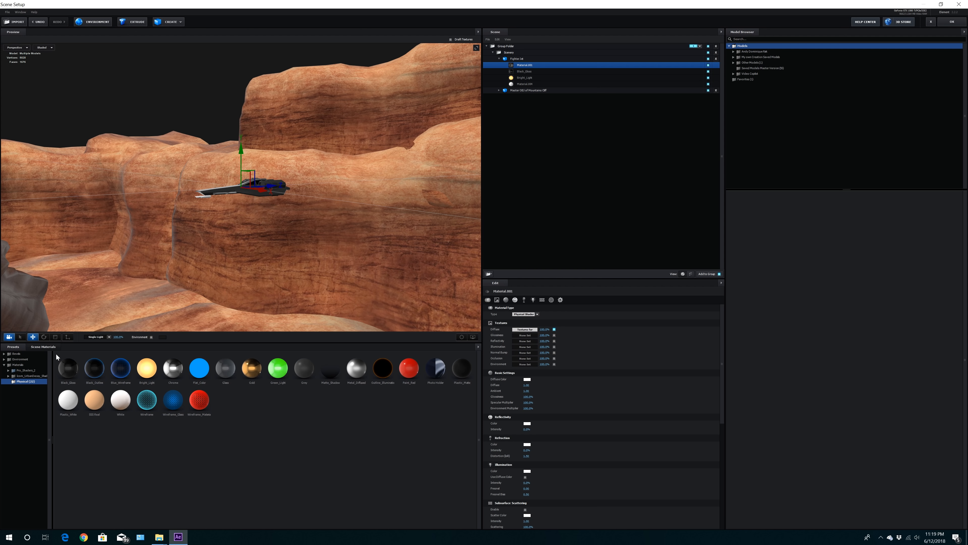
pyautogui.click(43, 347)
pyautogui.click(531, 396)
pyautogui.write('80')
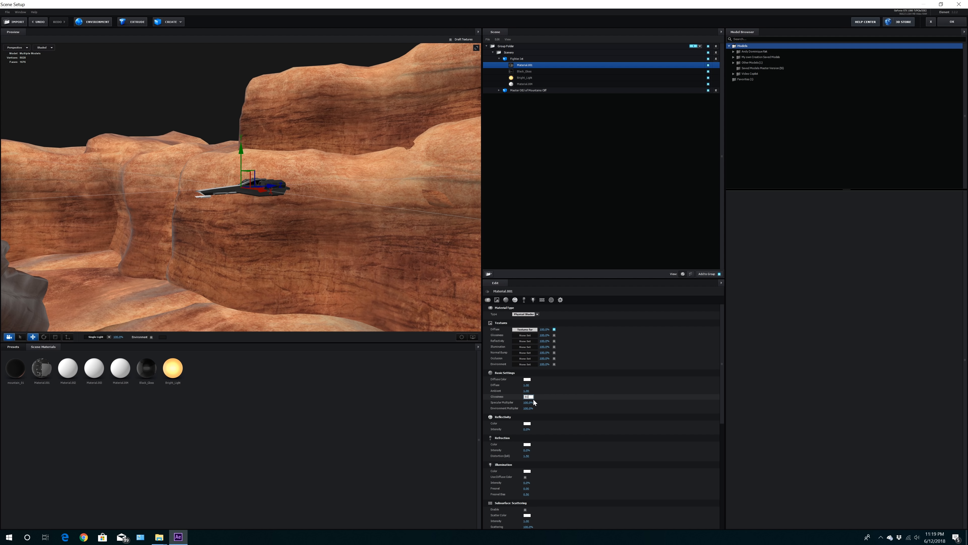
pyautogui.click(529, 408)
pyautogui.write('20')
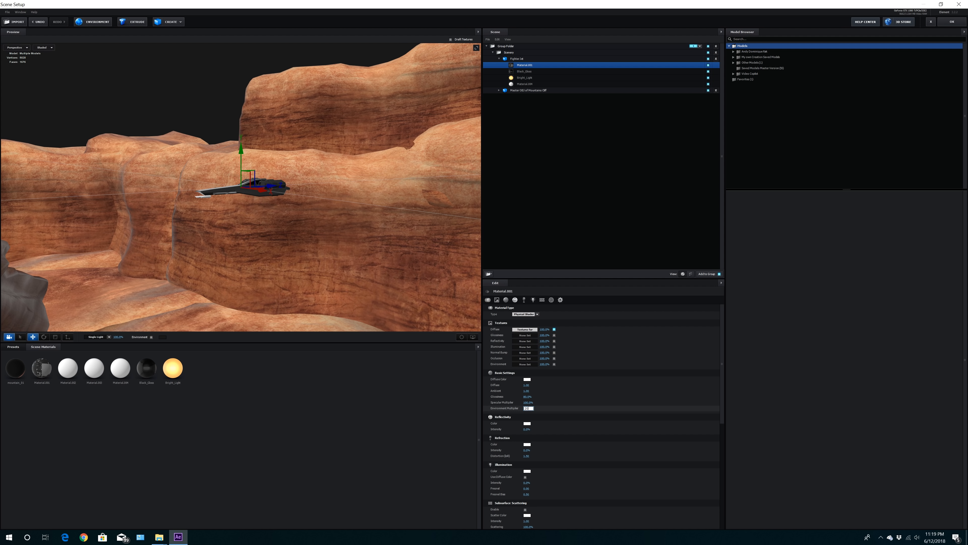
# Step: Set the reflectivity intensity of the Fighter Jet's first material to 5% and view the jet from above
pyautogui.press('Return')
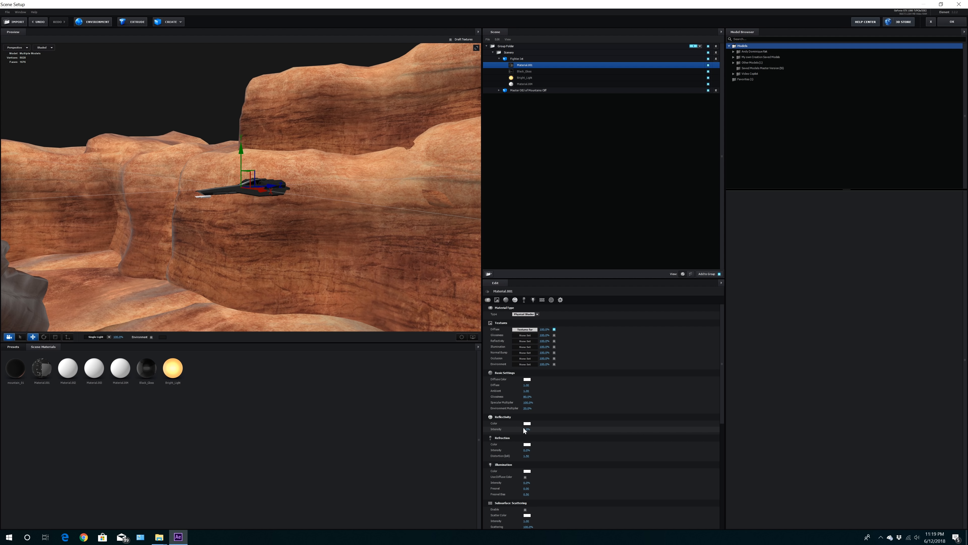
pyautogui.click(526, 430)
pyautogui.write('5')
pyautogui.press('Return')
pyautogui.scroll(3, 326, 169)
pyautogui.moveTo(326, 169); pyautogui.dragTo(301, 193)
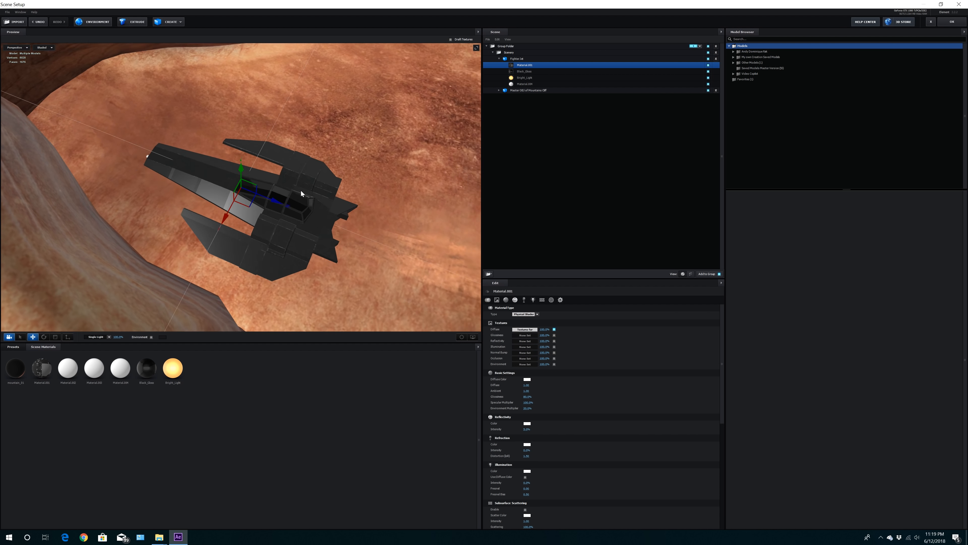
# Step: Apply the Fighter Jet's textured first material to its fourth material slot
pyautogui.click(528, 85)
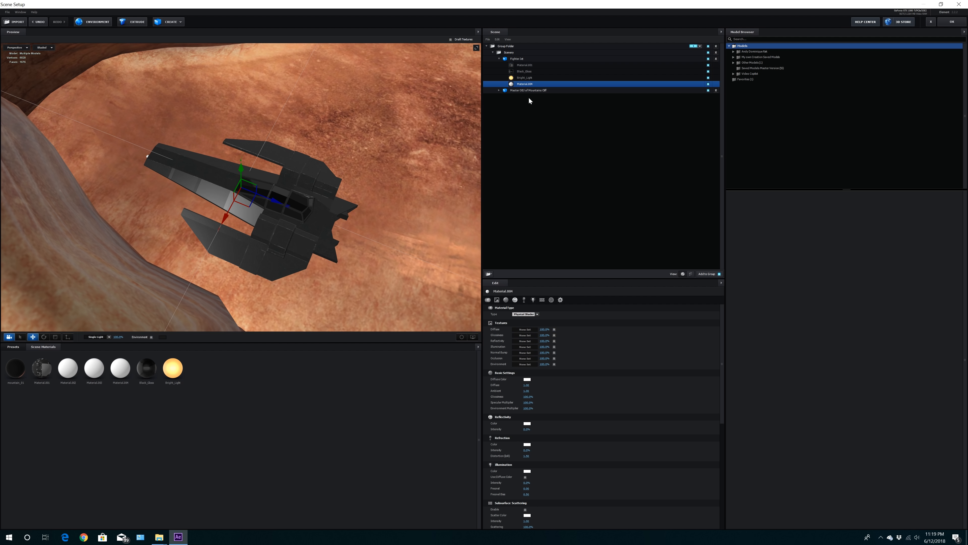
pyautogui.doubleClick(39, 373)
pyautogui.moveTo(183, 298); pyautogui.dragTo(204, 246)
# Step: Duplicate the Fighter Jet model and move the copy away from the original to another part of the canyon
pyautogui.scroll(-10, 181, 263)
pyautogui.scroll(-4, 196, 252)
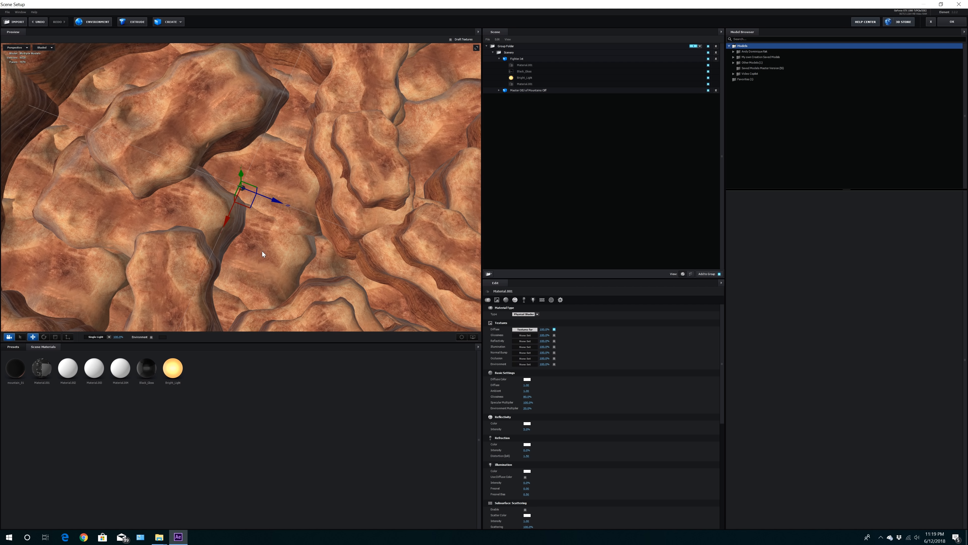
pyautogui.moveTo(280, 248); pyautogui.dragTo(335, 229)
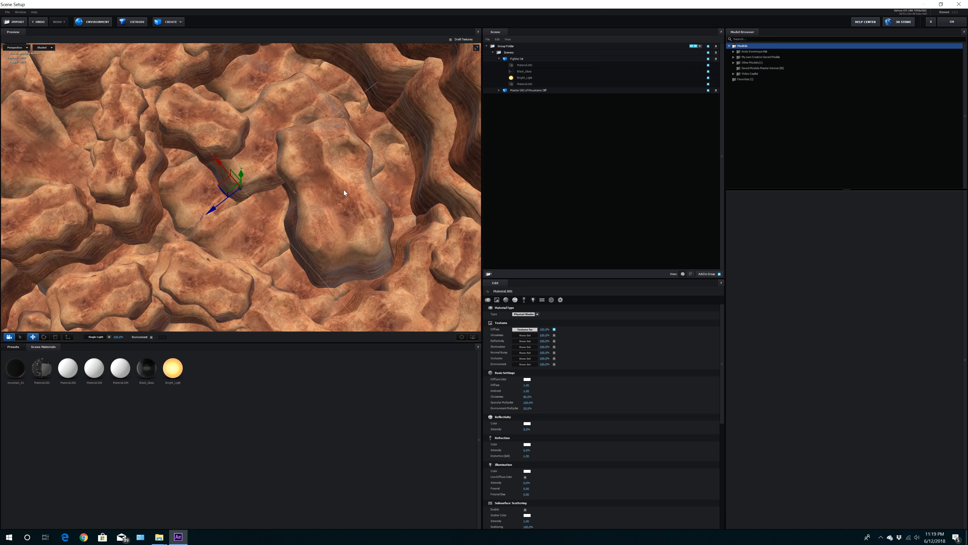
pyautogui.moveTo(275, 216); pyautogui.dragTo(304, 221)
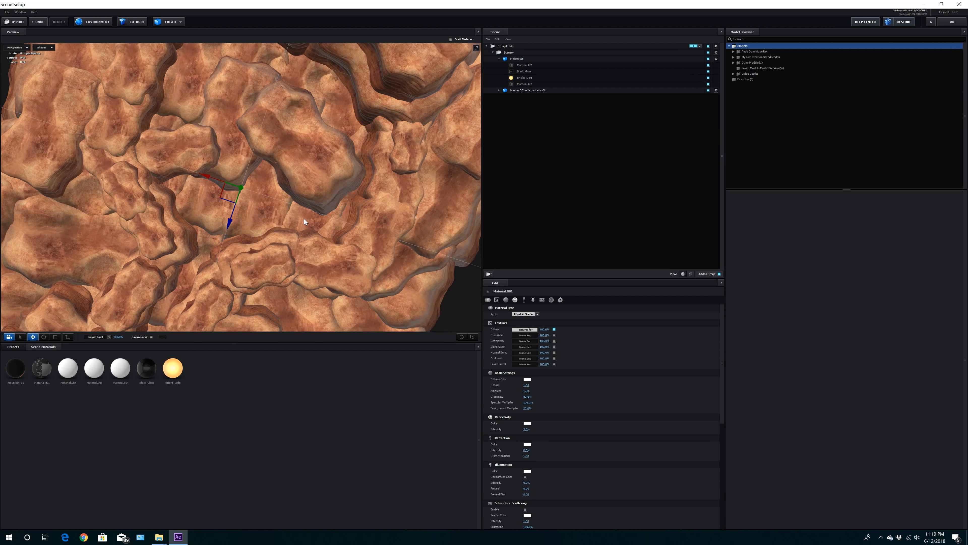
pyautogui.click(500, 58)
pyautogui.click(516, 59)
pyautogui.hotkey('ctrl', 'd')
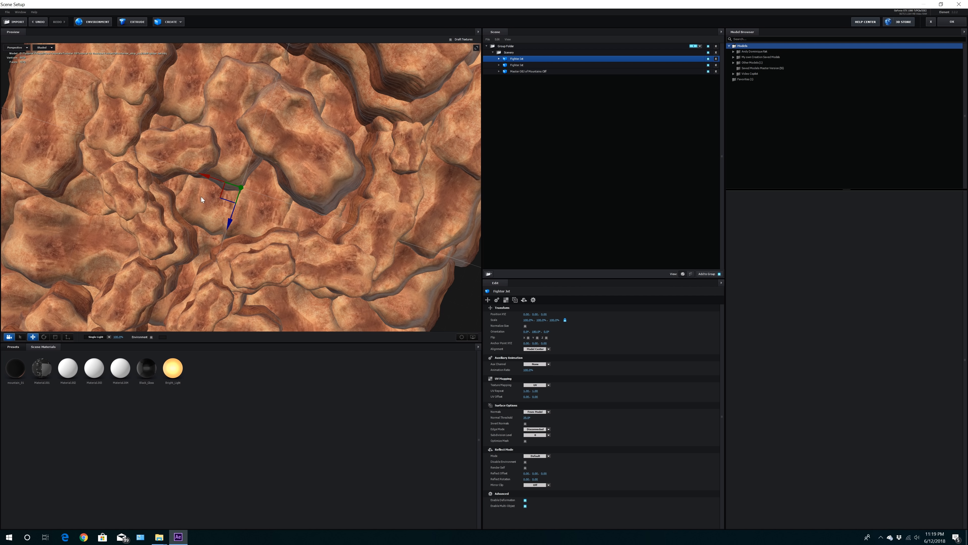
pyautogui.moveTo(208, 176); pyautogui.dragTo(117, 132)
pyautogui.moveTo(135, 189); pyautogui.dragTo(149, 128)
# Step: Create a third Fighter Jet, move it across to the opposite side of the canyon and rotate it
pyautogui.hotkey('ctrl', 'd')
pyautogui.moveTo(139, 85); pyautogui.dragTo(316, 165)
pyautogui.click(44, 336)
pyautogui.moveTo(369, 203); pyautogui.dragTo(420, 187)
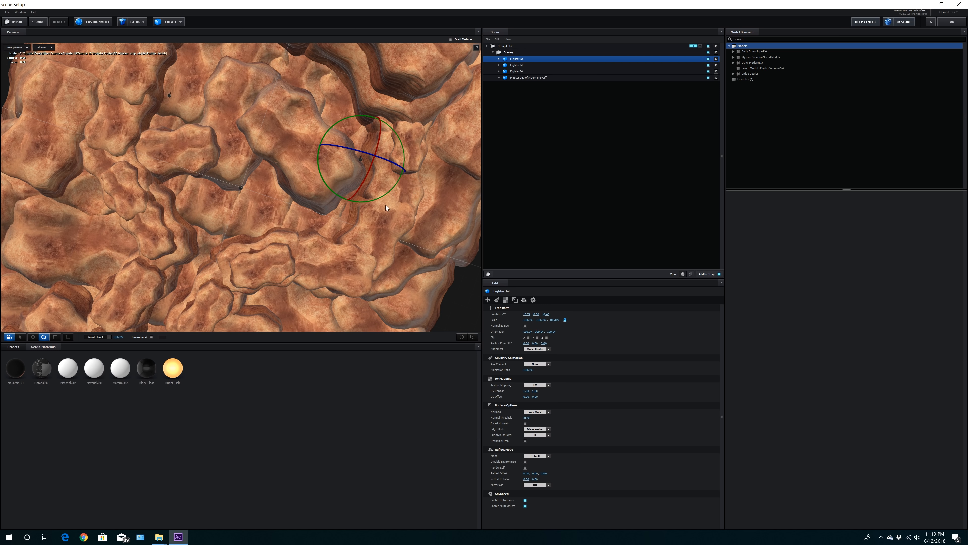
pyautogui.moveTo(314, 151); pyautogui.dragTo(325, 204)
# Step: Select the second Fighter Jet and rotate it to a different heading
pyautogui.rightClick(168, 94)
pyautogui.click(152, 115)
pyautogui.rightClick(169, 95)
pyautogui.click(165, 115)
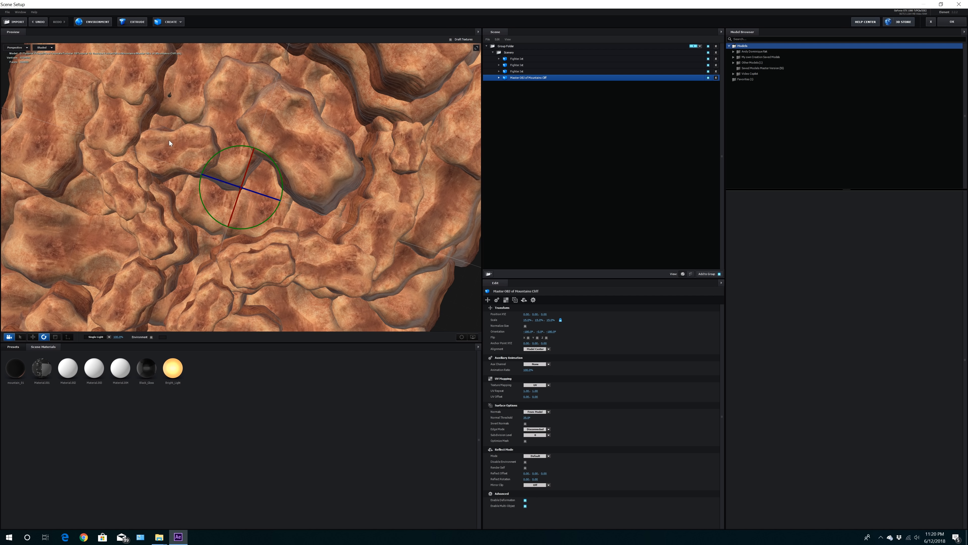
pyautogui.click(523, 65)
pyautogui.moveTo(194, 128); pyautogui.dragTo(101, 141)
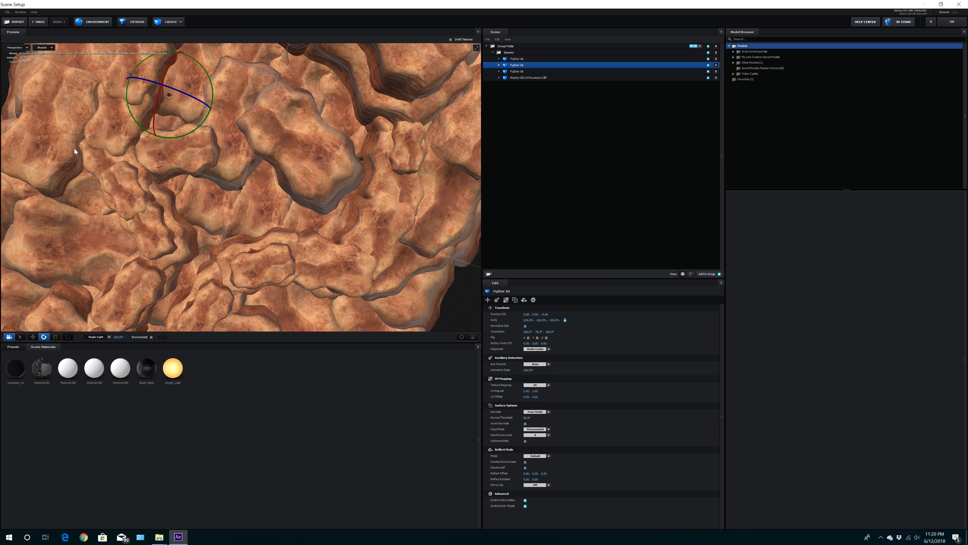
# Step: Import spaceship.obj from the Canon Ship folder into the Scenery group with the default import preferences
pyautogui.click(509, 54)
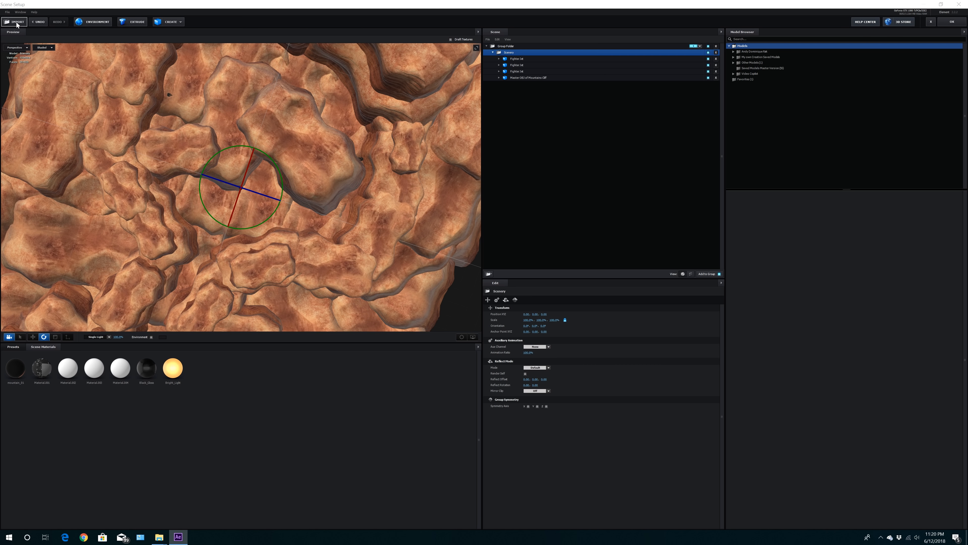
pyautogui.click(16, 22)
pyautogui.click(122, 28)
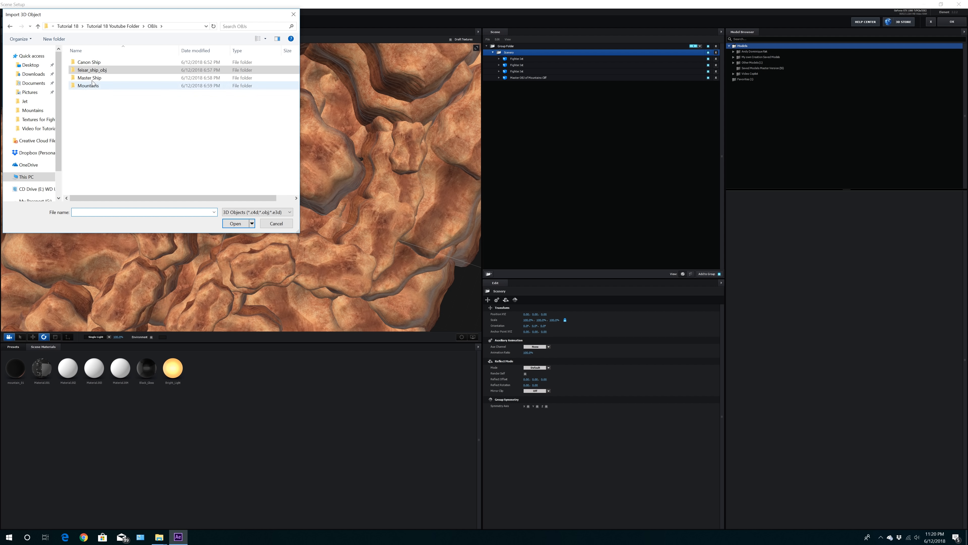
pyautogui.doubleClick(90, 62)
pyautogui.doubleClick(95, 63)
pyautogui.doubleClick(124, 72)
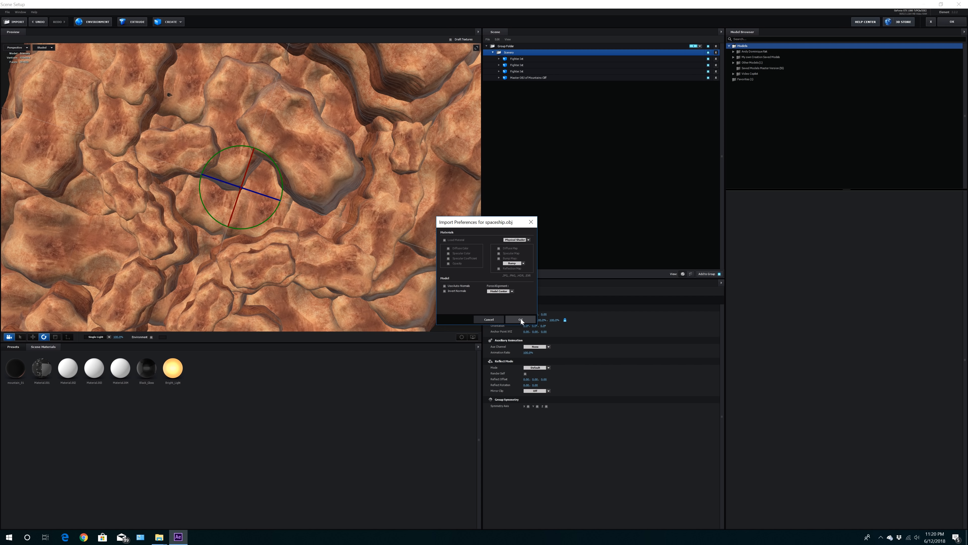
pyautogui.click(521, 320)
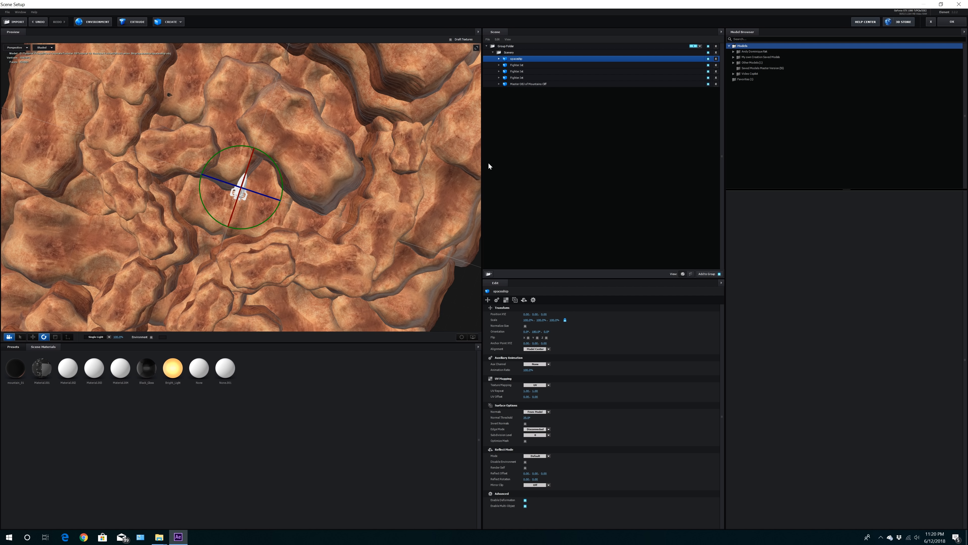
# Step: Scale the spaceship to 50% and move it onto the small rock plateau near the first copied jet
pyautogui.click(528, 321)
pyautogui.write('50')
pyautogui.press('Return')
pyautogui.click(33, 337)
pyautogui.moveTo(131, 161); pyautogui.dragTo(128, 160)
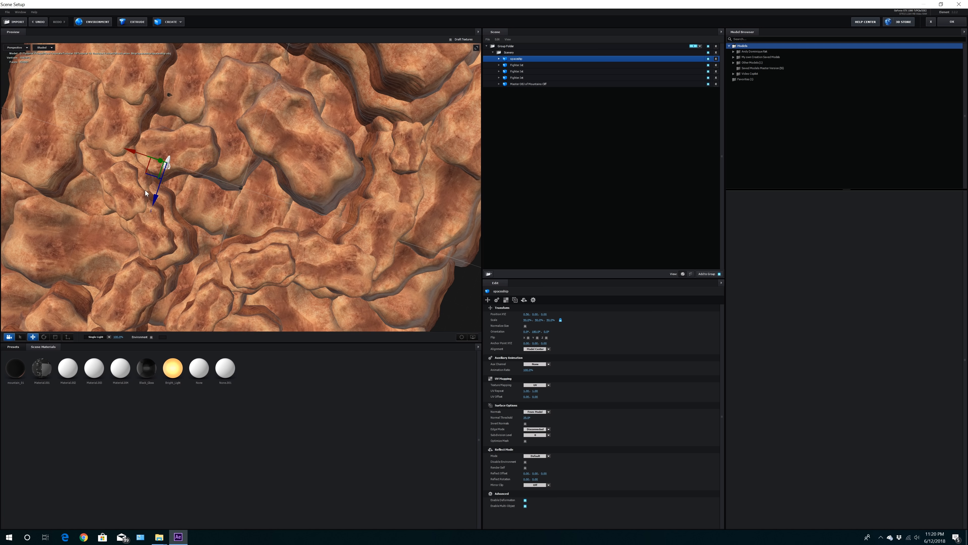
pyautogui.moveTo(154, 204); pyautogui.dragTo(163, 183)
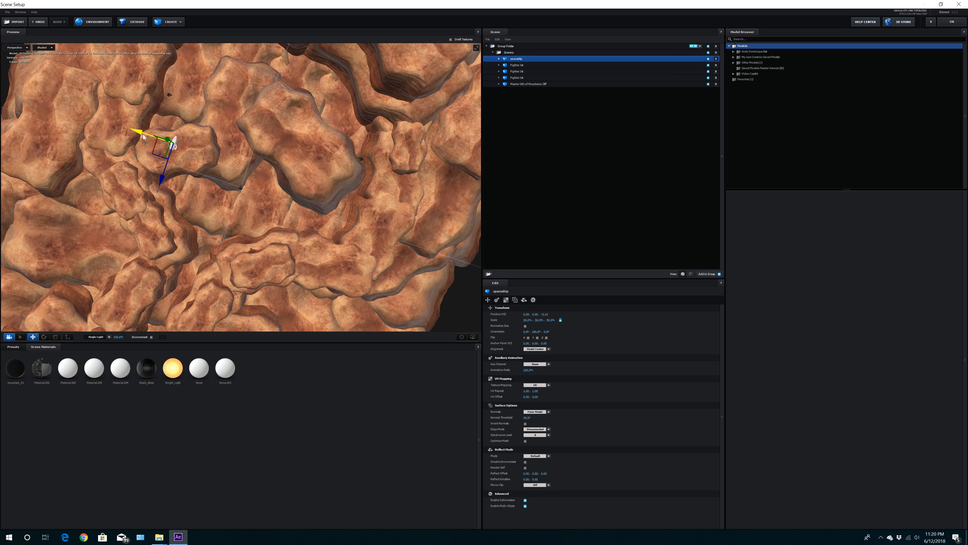
# Step: Duplicate the spaceship, place the copy on the neighbouring large rock plateau, and rotate both spaceships to different headings
pyautogui.hotkey('ctrl', 'd')
pyautogui.moveTo(147, 140); pyautogui.dragTo(276, 187)
pyautogui.moveTo(301, 225); pyautogui.dragTo(303, 216)
pyautogui.moveTo(273, 177); pyautogui.dragTo(267, 175)
pyautogui.click(44, 336)
pyautogui.moveTo(319, 215); pyautogui.dragTo(352, 194)
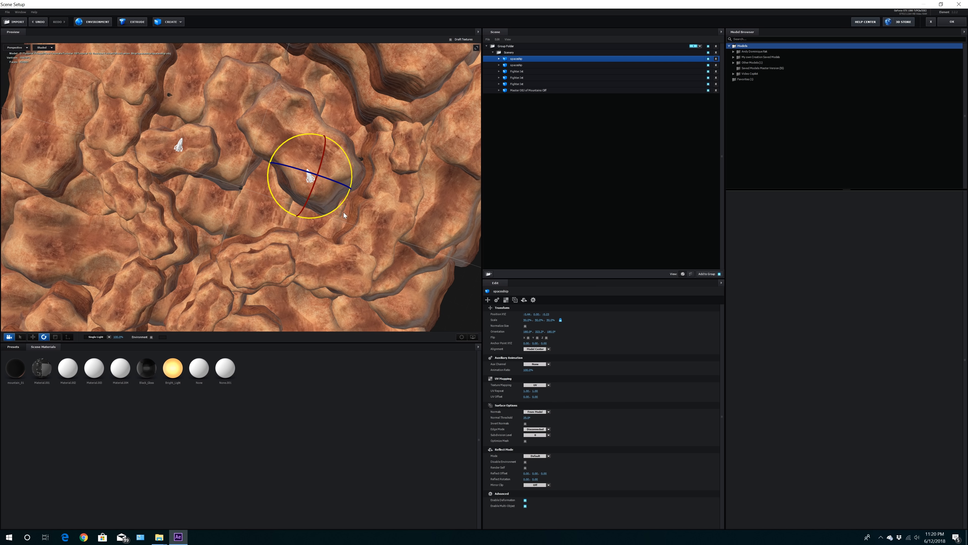
pyautogui.click(517, 65)
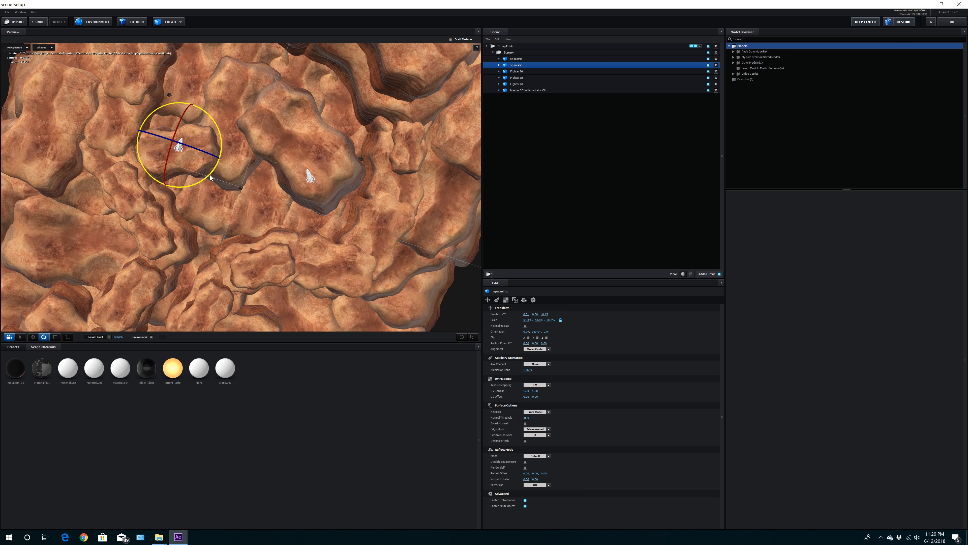
pyautogui.moveTo(145, 169); pyautogui.dragTo(120, 152)
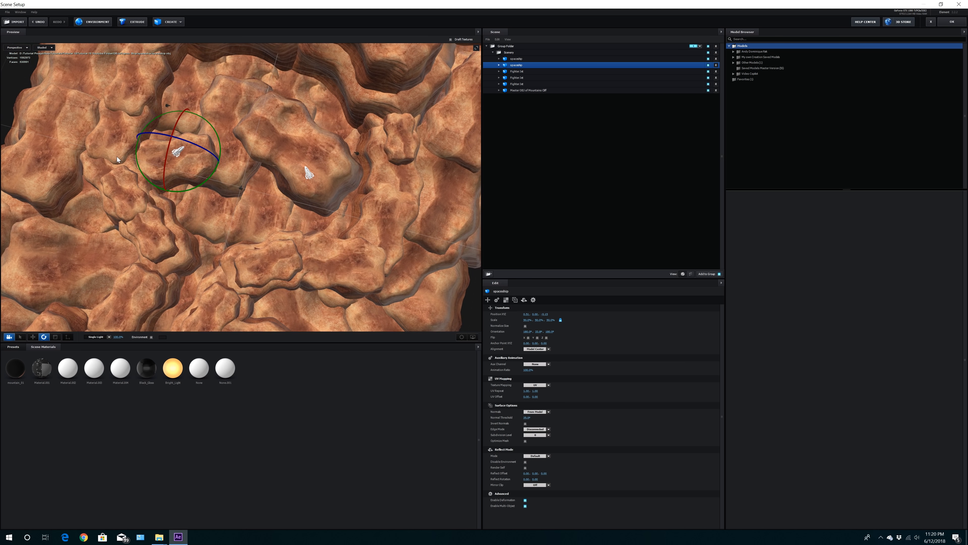
# Step: Import the mine ship OBJ from the Ship folder inside Master Ship with the default import preferences
pyautogui.click(18, 23)
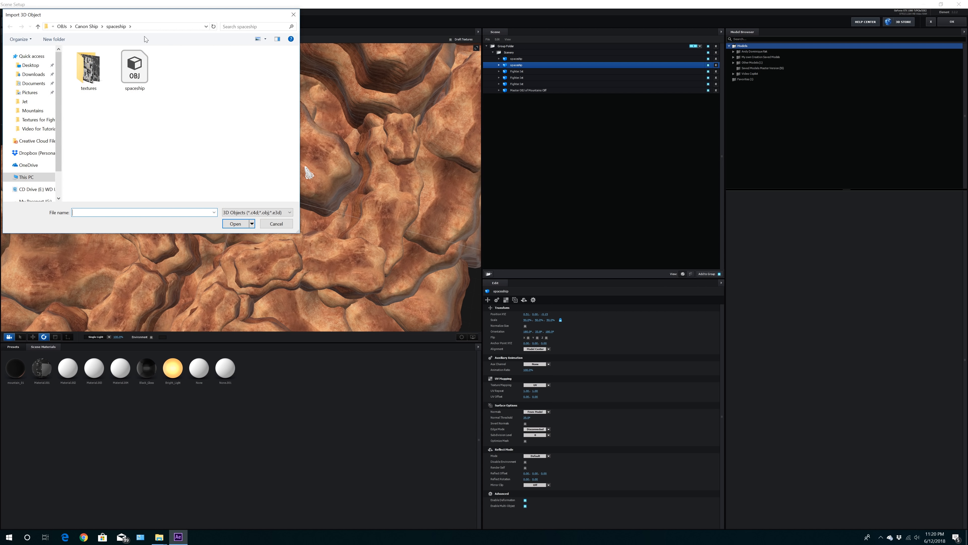
pyautogui.click(88, 26)
pyautogui.click(123, 26)
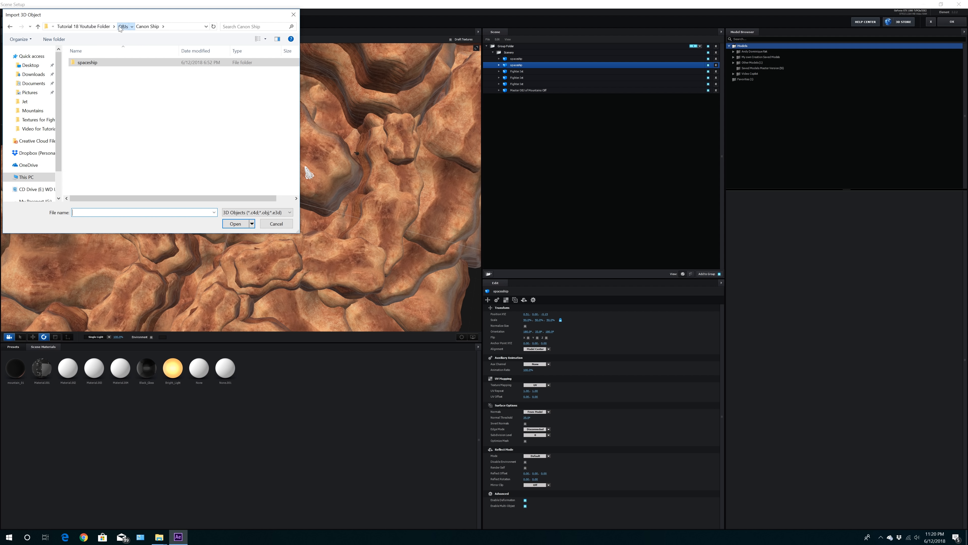
pyautogui.doubleClick(94, 78)
pyautogui.doubleClick(89, 64)
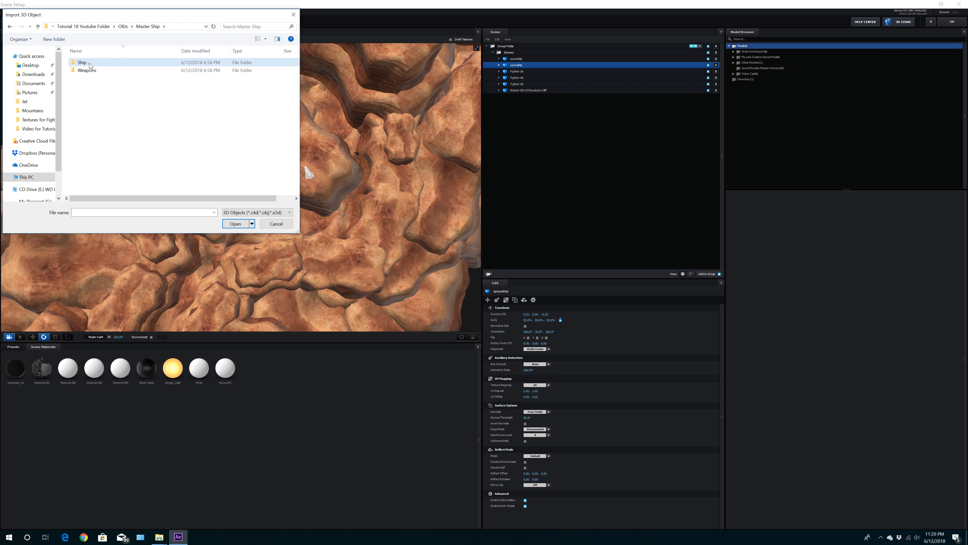
pyautogui.doubleClick(134, 71)
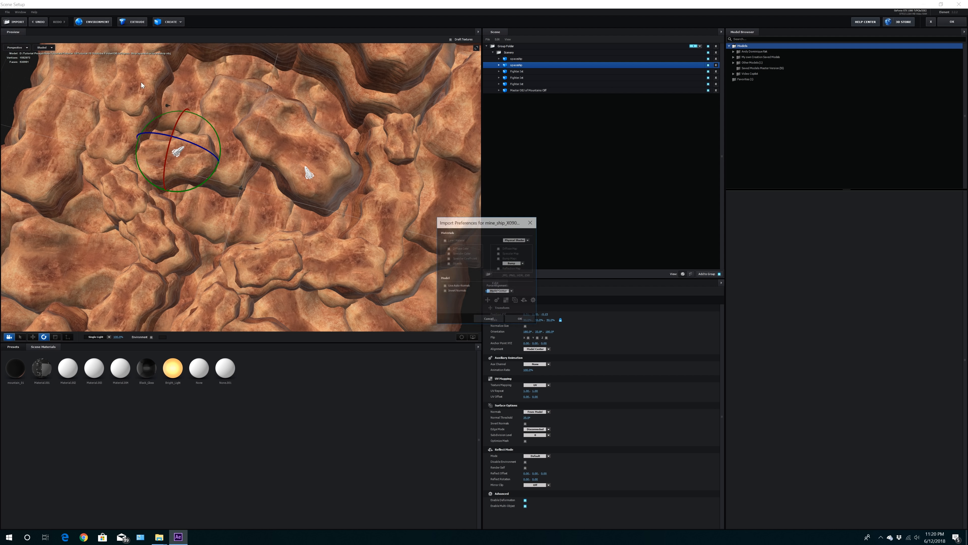
pyautogui.click(514, 321)
# Step: Move the mine ship back behind the two spaceships, rotate it to face down the canyon, and apply the scene
pyautogui.click(32, 336)
pyautogui.moveTo(237, 219); pyautogui.dragTo(248, 124)
pyautogui.click(44, 337)
pyautogui.moveTo(307, 112); pyautogui.dragTo(246, 136)
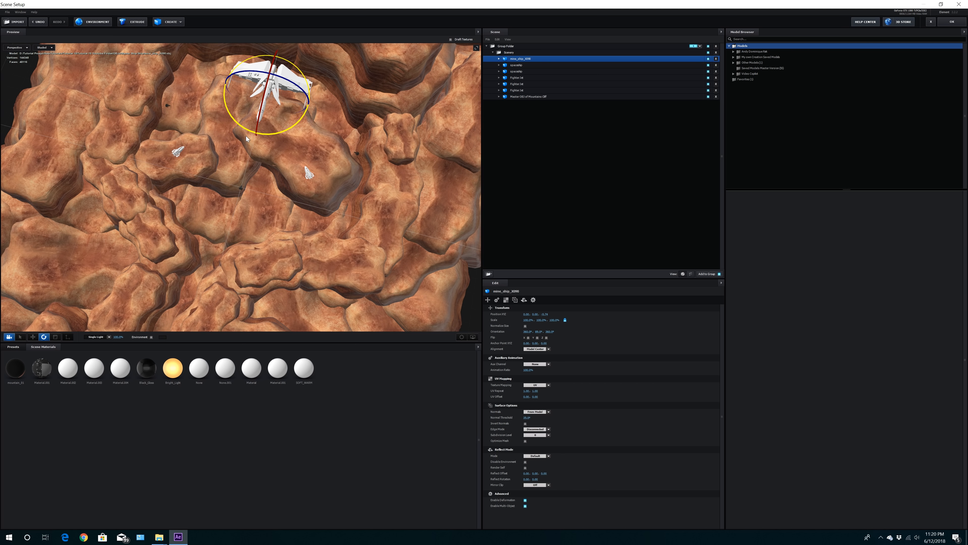
pyautogui.moveTo(281, 199); pyautogui.dragTo(340, 217)
pyautogui.click(952, 21)
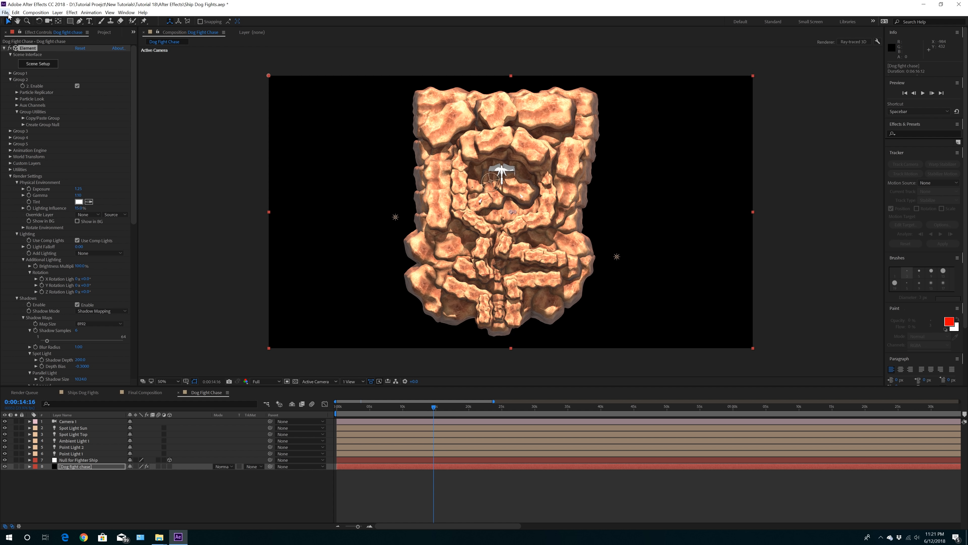
# Step: Examine the placement of the ships in the canyon from close and distant camera angles in the composition
pyautogui.click(49, 21)
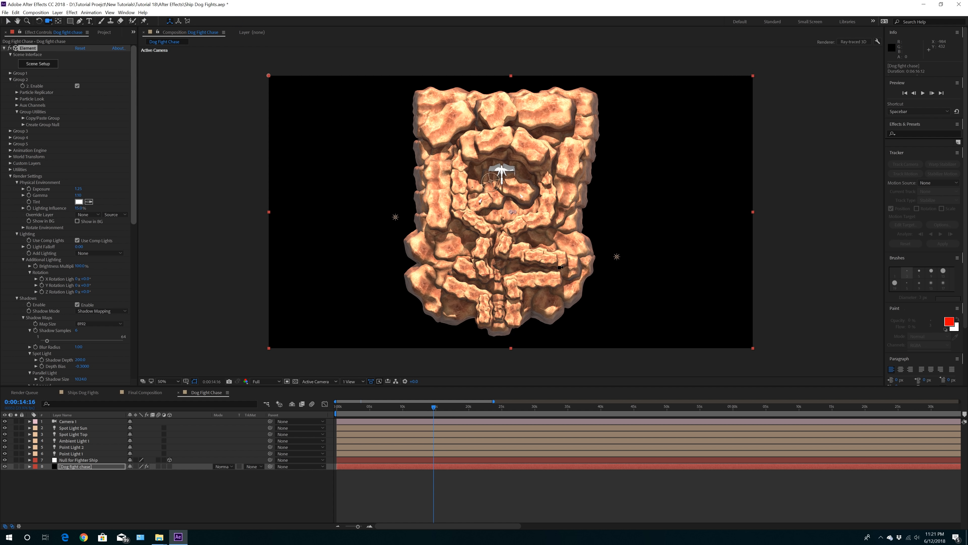
pyautogui.moveTo(505, 235); pyautogui.dragTo(526, 133)
pyautogui.moveTo(356, 324); pyautogui.dragTo(534, 128)
pyautogui.moveTo(407, 297); pyautogui.dragTo(603, 118)
pyautogui.moveTo(366, 366); pyautogui.dragTo(603, 173)
pyautogui.moveTo(583, 238); pyautogui.dragTo(474, 270)
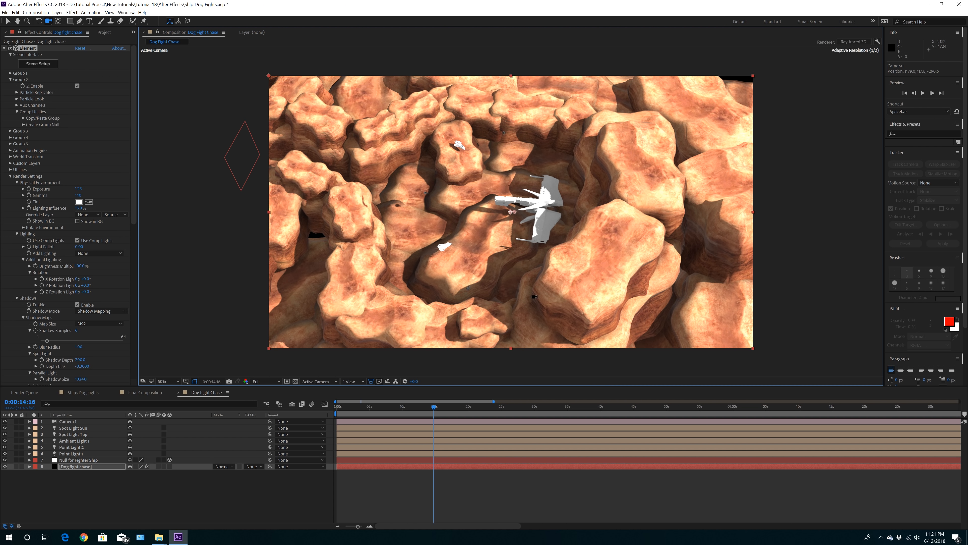
pyautogui.moveTo(559, 220); pyautogui.dragTo(547, 223)
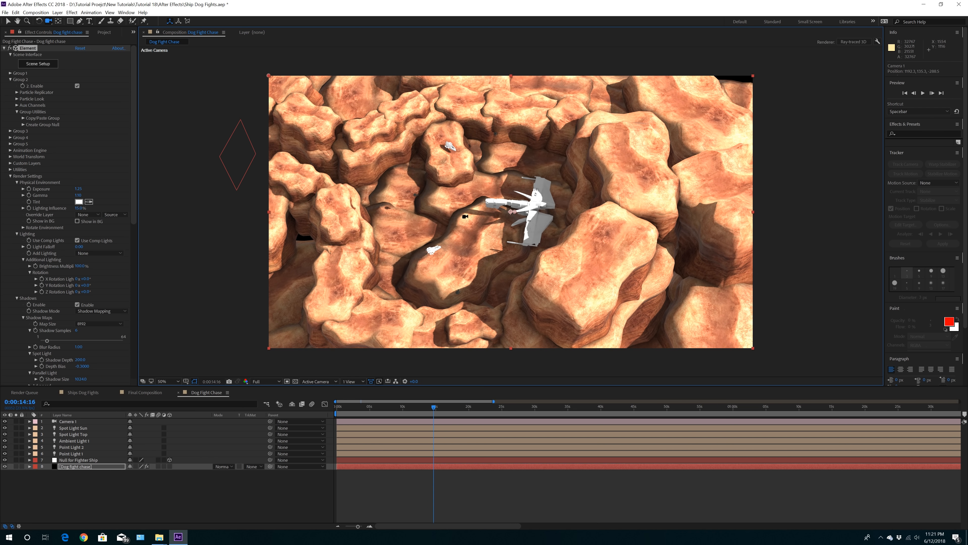
pyautogui.moveTo(445, 280); pyautogui.dragTo(445, 286)
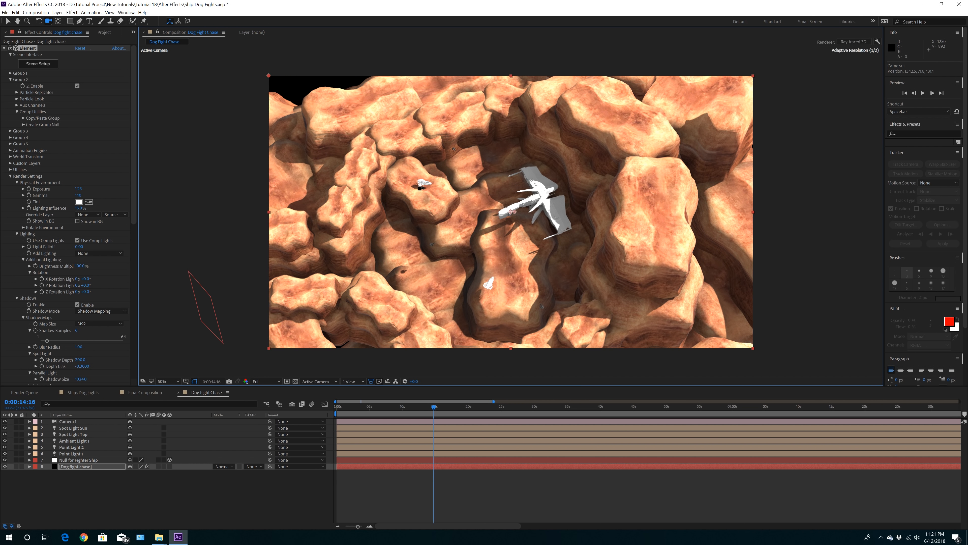
pyautogui.moveTo(460, 284); pyautogui.dragTo(448, 283)
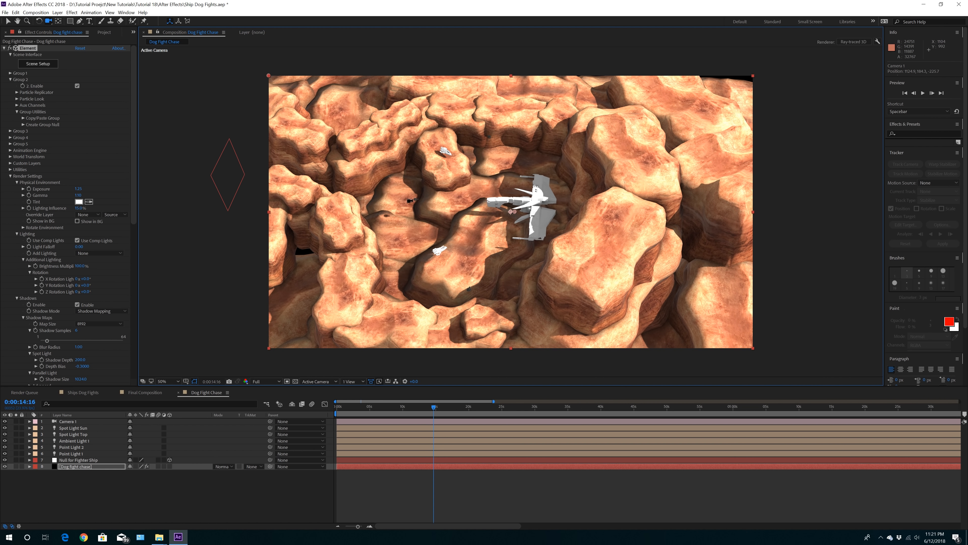
pyautogui.moveTo(483, 216); pyautogui.dragTo(450, 297)
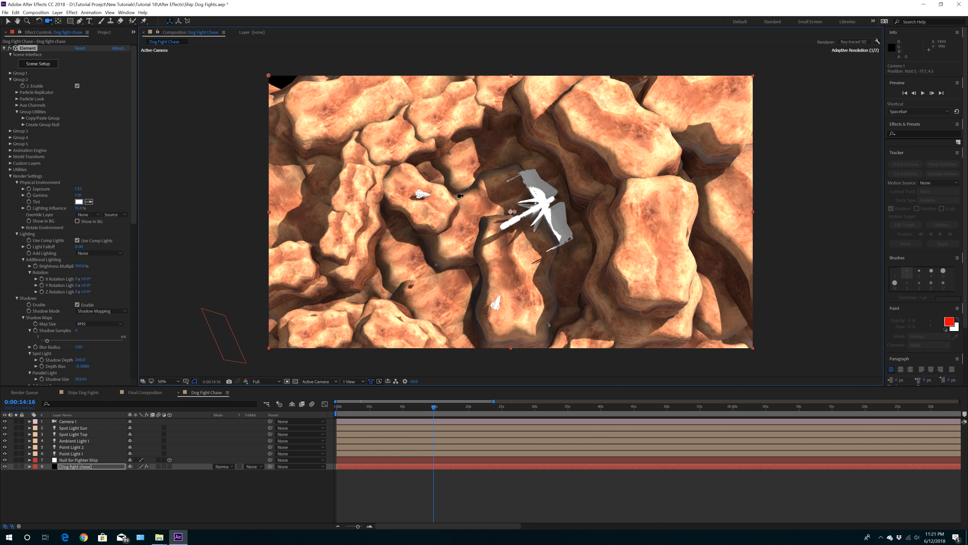
pyautogui.moveTo(459, 176); pyautogui.dragTo(496, 251)
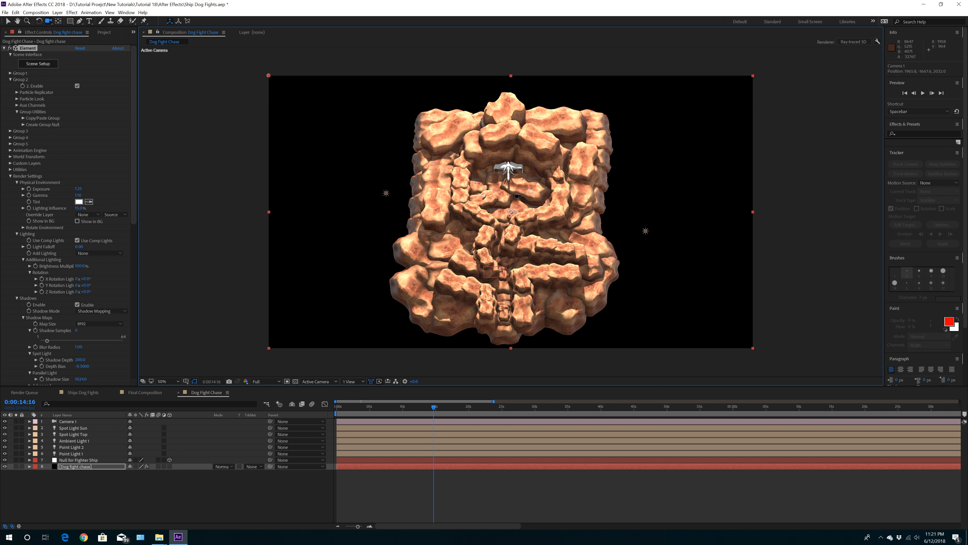
# Step: Reopen the Element scene setup of the Dog fight chase layer
pyautogui.click(80, 467)
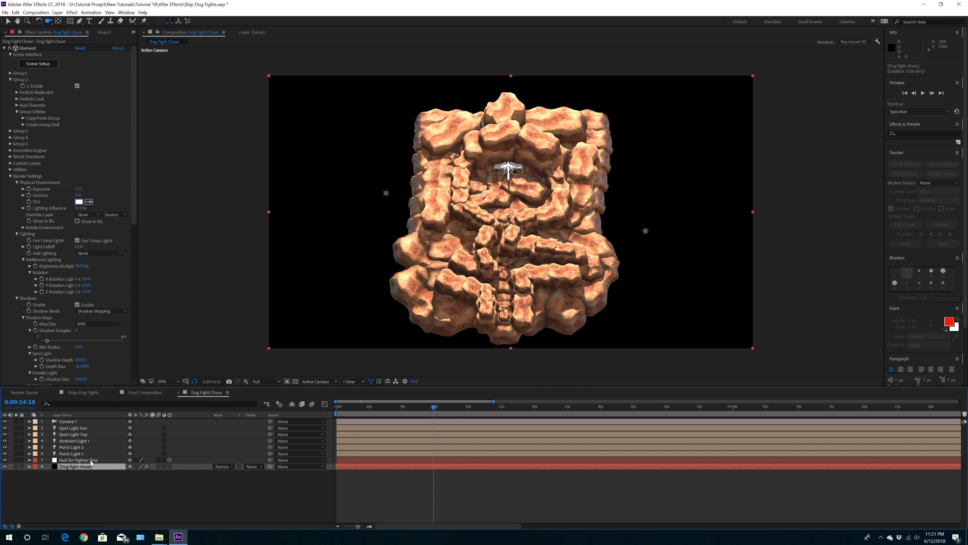
pyautogui.click(5, 12)
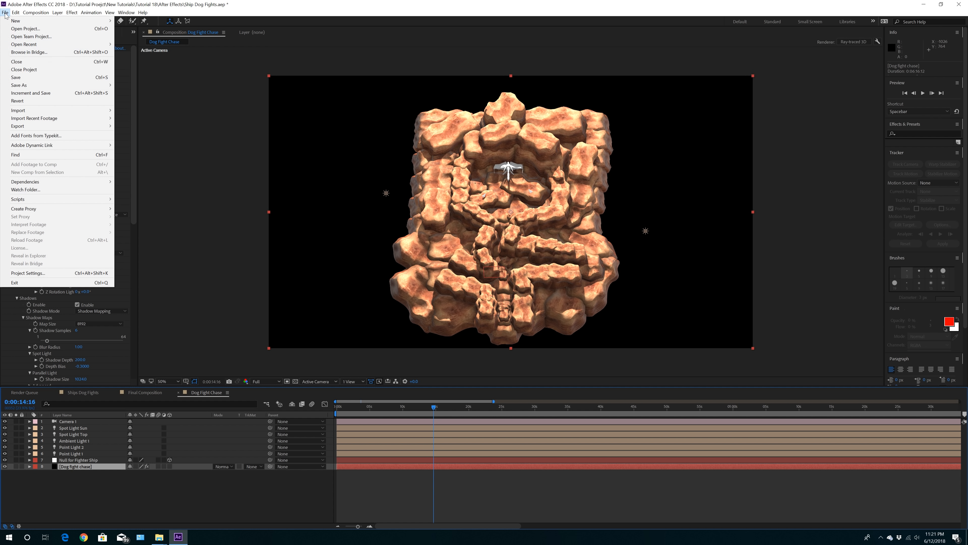
pyautogui.click(40, 66)
pyautogui.click(40, 64)
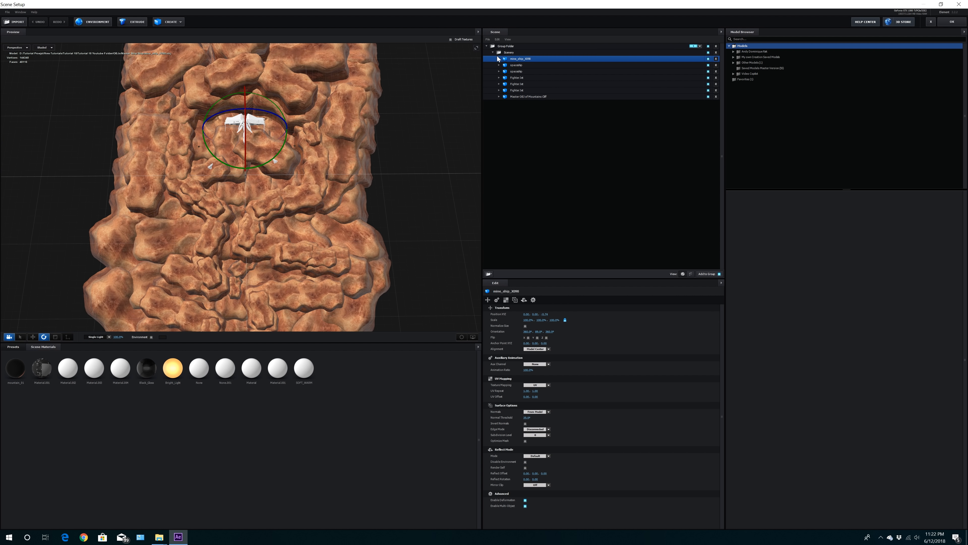
# Step: Duplicate the last Fighter Jet in the Scenery folder and move the copy out to the scene's top level
pyautogui.click(493, 53)
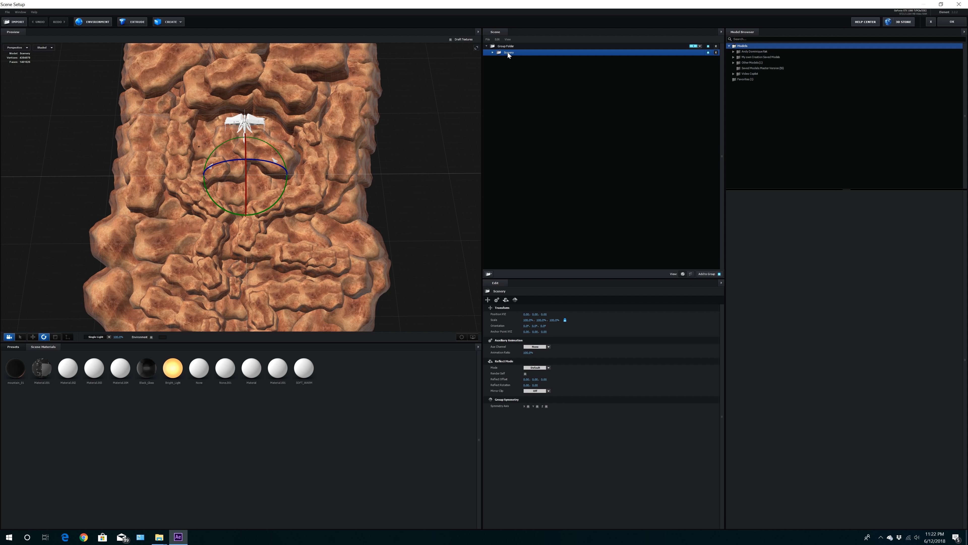
pyautogui.click(493, 53)
pyautogui.click(522, 91)
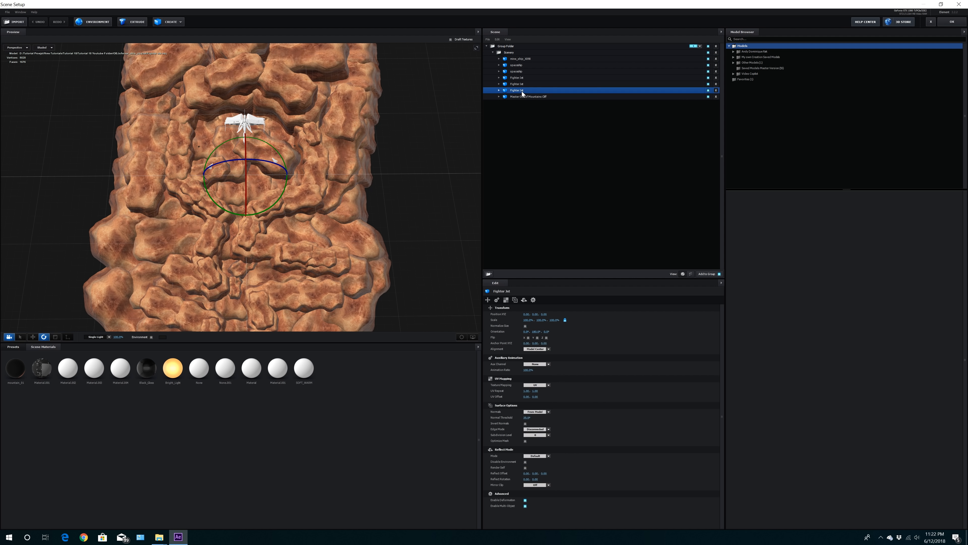
pyautogui.hotkey('ctrl', 'd')
pyautogui.moveTo(522, 91); pyautogui.dragTo(521, 130)
# Step: Create a new group folder at the top level of the scene and rename it Jet
pyautogui.click(493, 53)
pyautogui.click(503, 46)
pyautogui.click(488, 274)
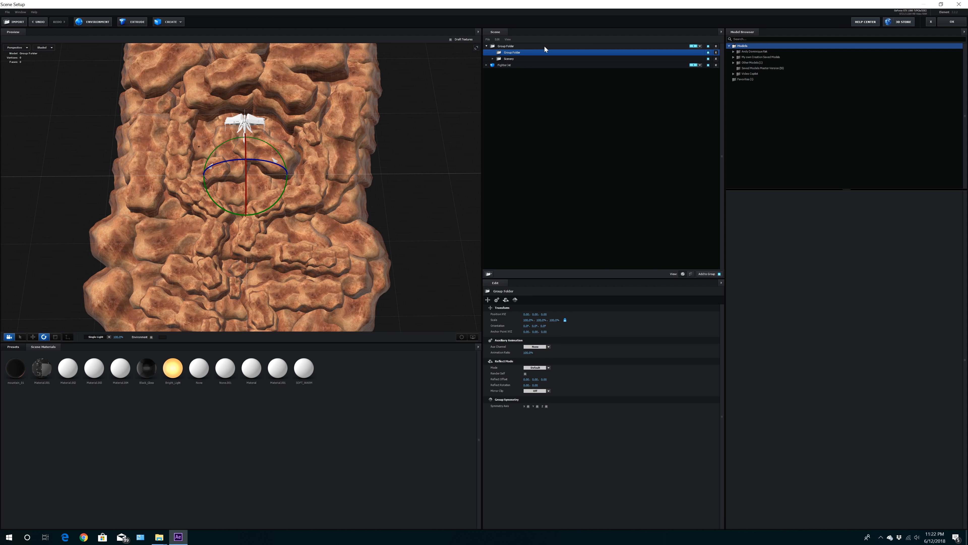
pyautogui.moveTo(515, 57)
pyautogui.mouseDown()
pyautogui.moveTo(519, 78)
pyautogui.moveTo(518, 68)
pyautogui.mouseUp()
pyautogui.doubleClick(516, 65)
pyautogui.write('Je')
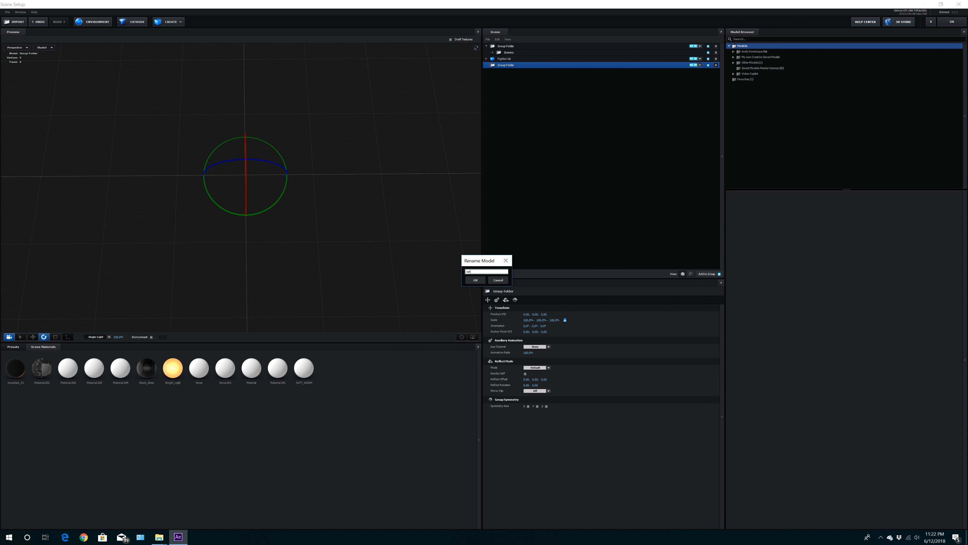
pyautogui.write('t')
pyautogui.click(476, 280)
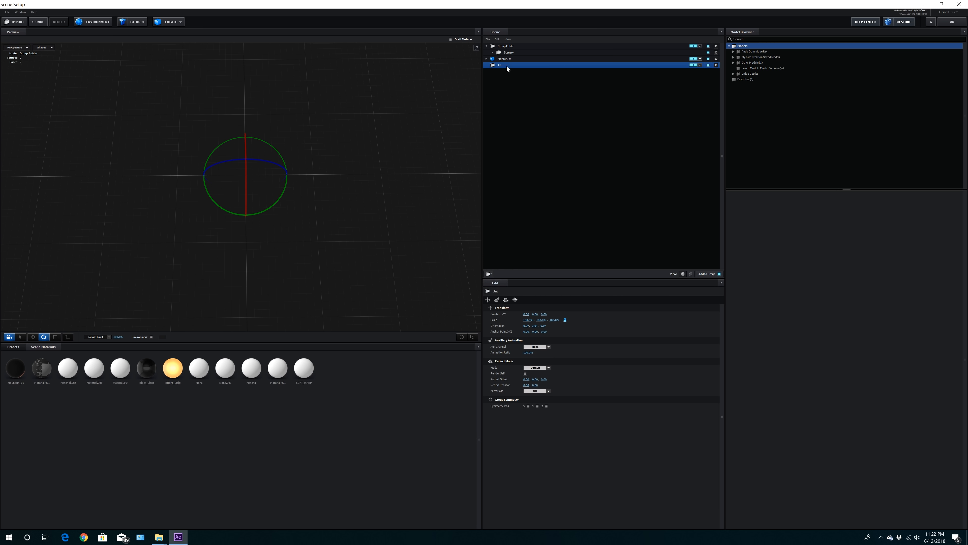
# Step: Move the loose Fighter Jet into the Jet folder, set the folder's group number, and apply the scene
pyautogui.click(507, 59)
pyautogui.moveTo(504, 60); pyautogui.dragTo(508, 66)
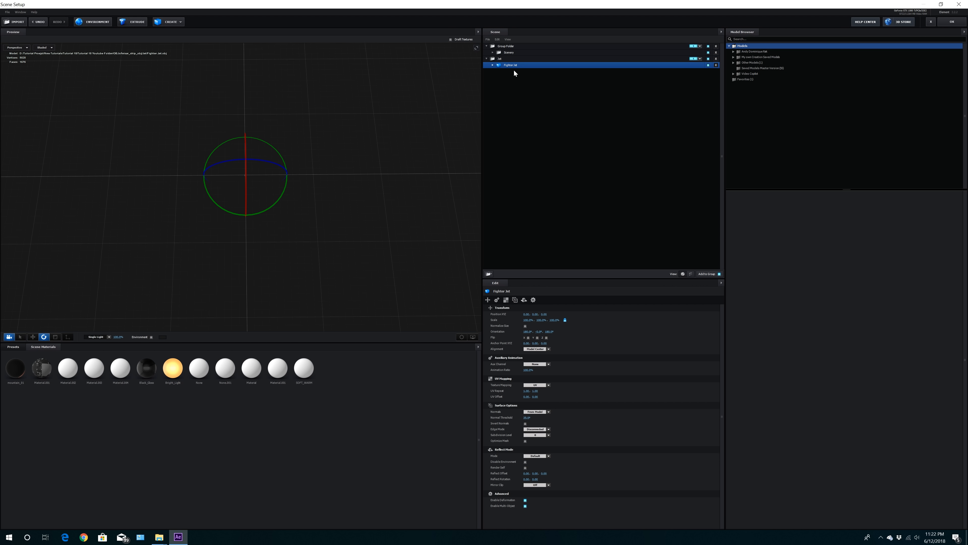
pyautogui.click(501, 59)
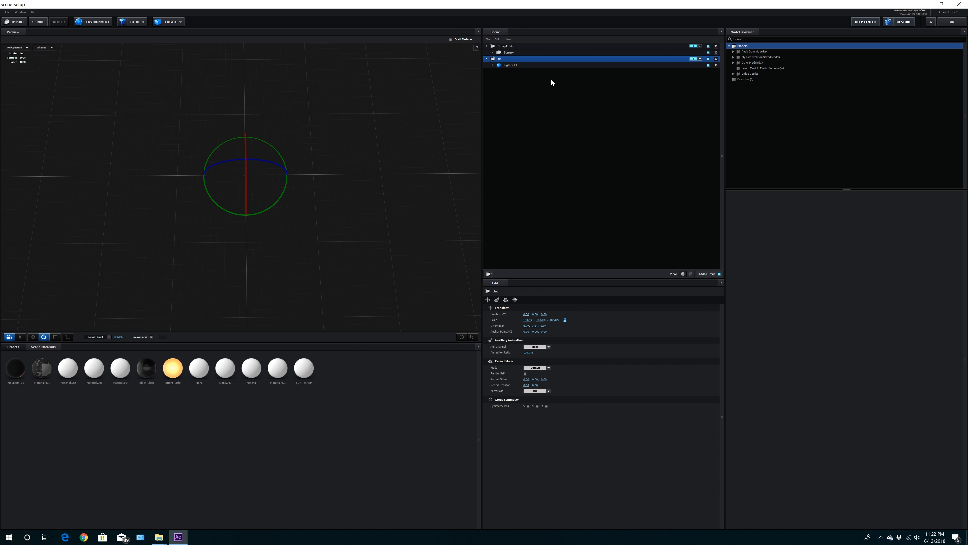
pyautogui.click(514, 65)
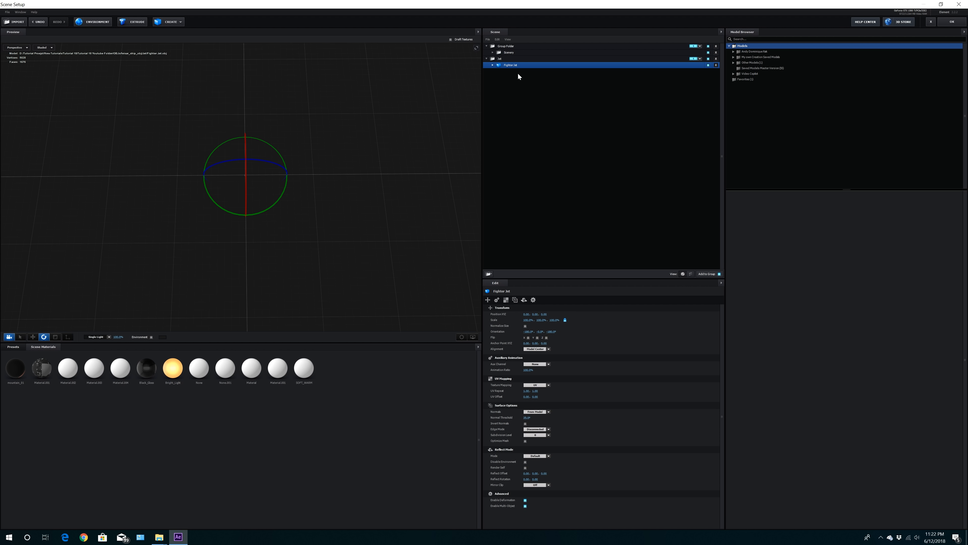
pyautogui.click(505, 60)
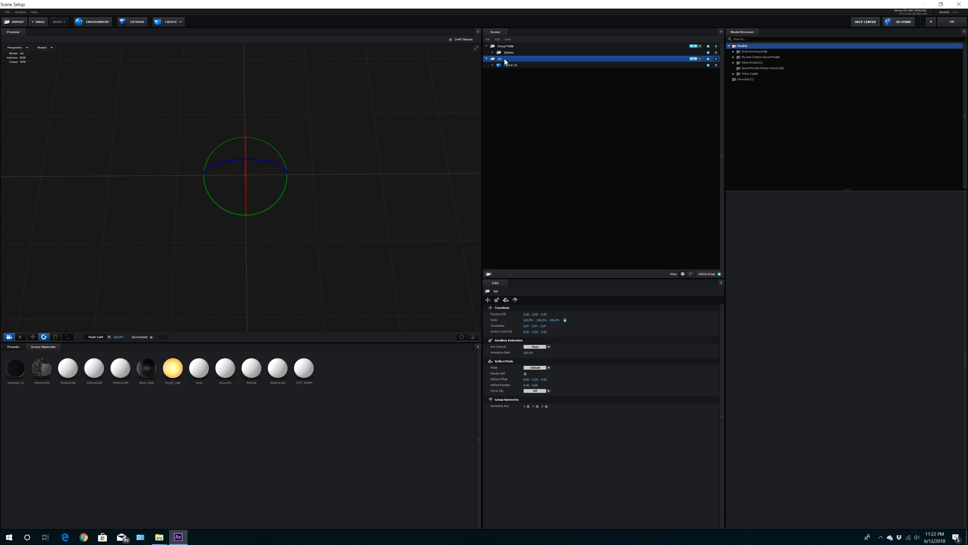
pyautogui.click(698, 59)
pyautogui.click(702, 68)
pyautogui.click(952, 21)
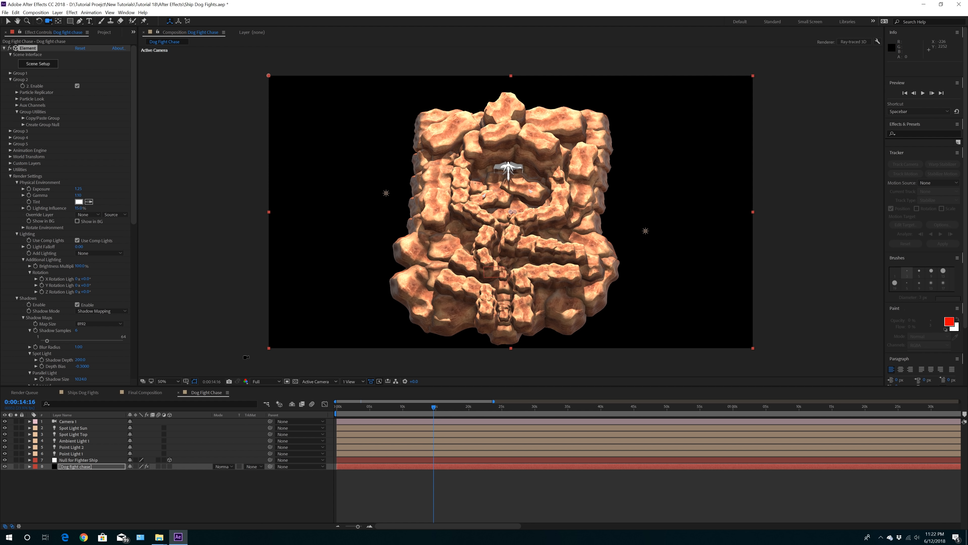
# Step: Add a new null object above the Dog fight chase layer and make it a 3D layer
pyautogui.click(77, 469)
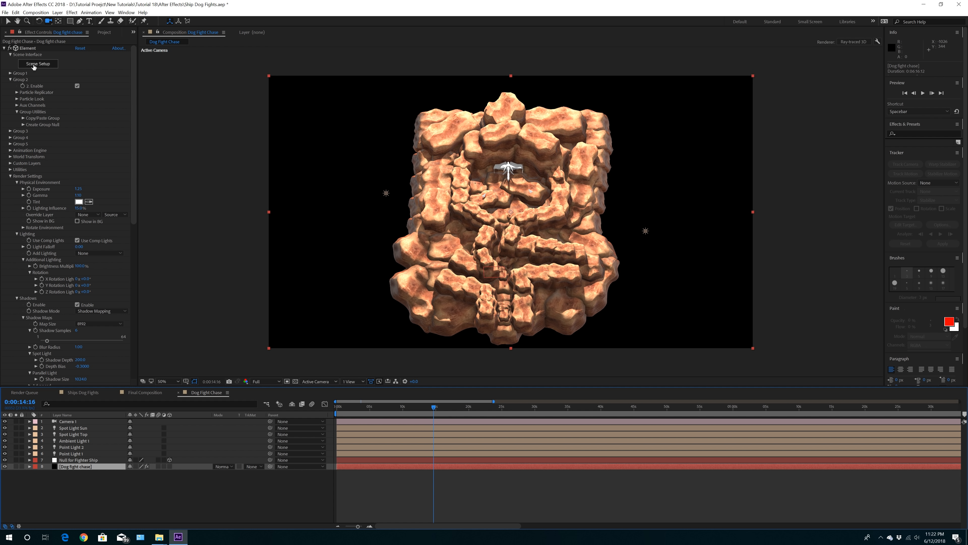
pyautogui.click(57, 12)
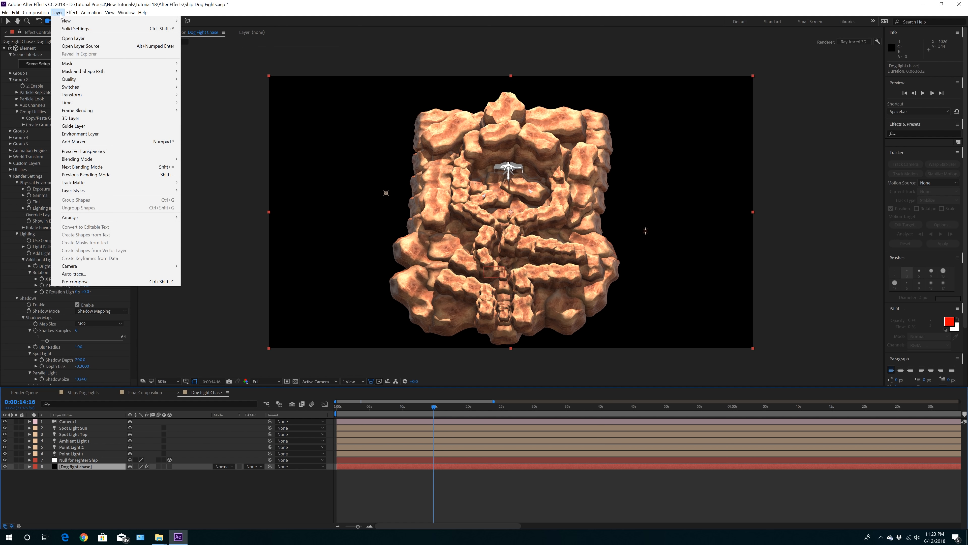
pyautogui.moveTo(158, 23)
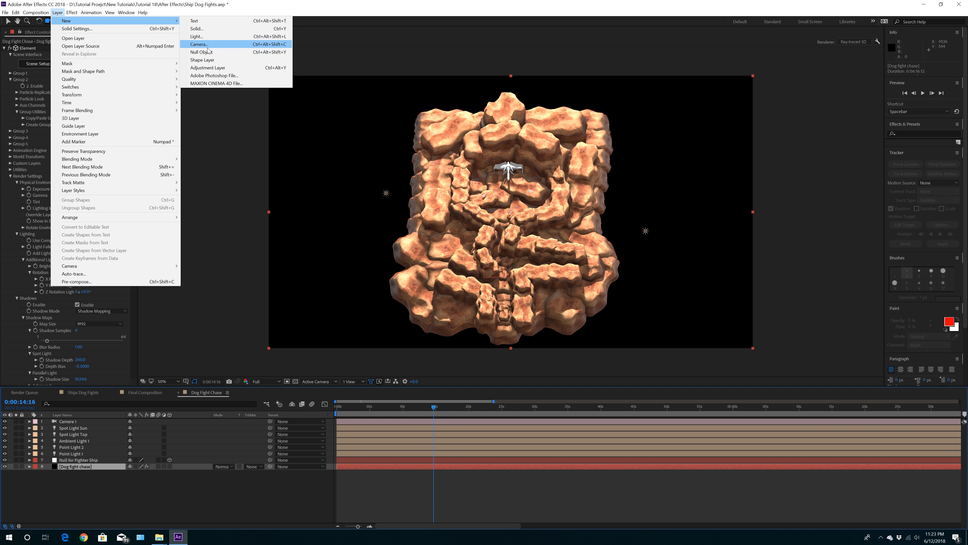
pyautogui.click(202, 52)
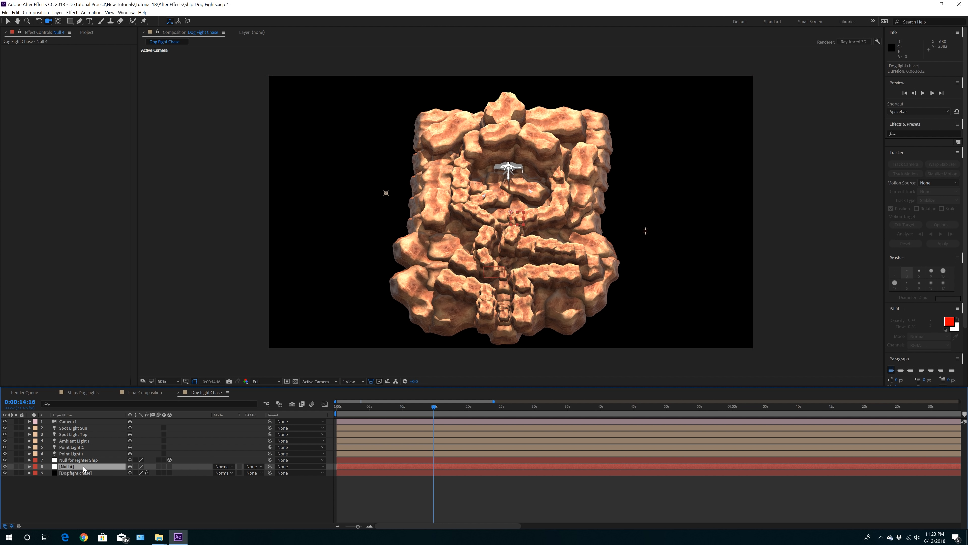
pyautogui.click(169, 466)
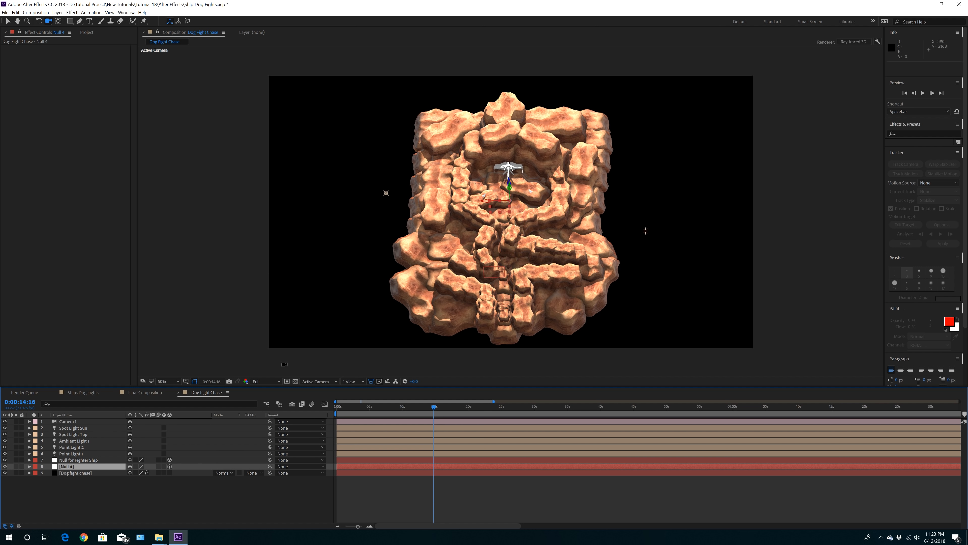
# Step: Remove the expressions from Group 2's Position XY, Position Z and X, Y and Z Rotation on the Dog fight chase layer
pyautogui.click(81, 473)
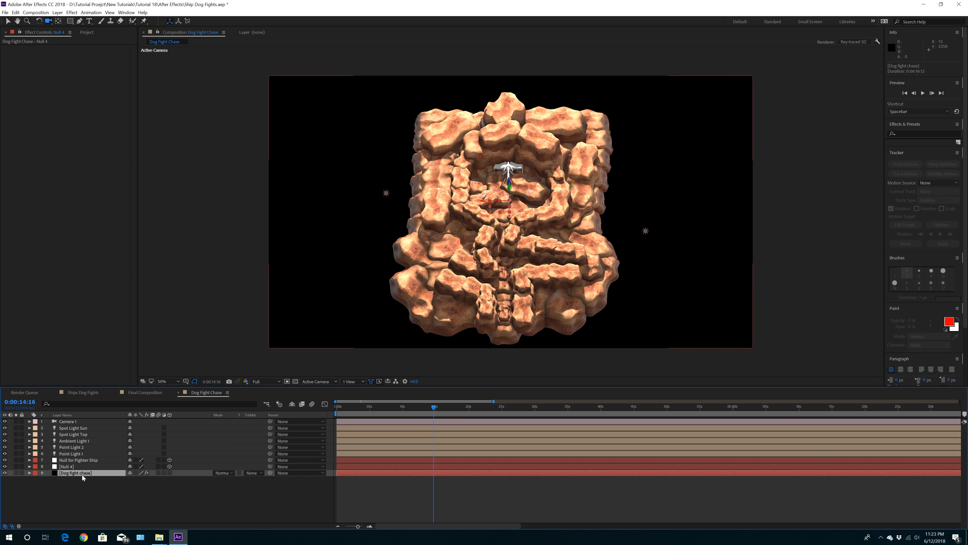
pyautogui.click(29, 473)
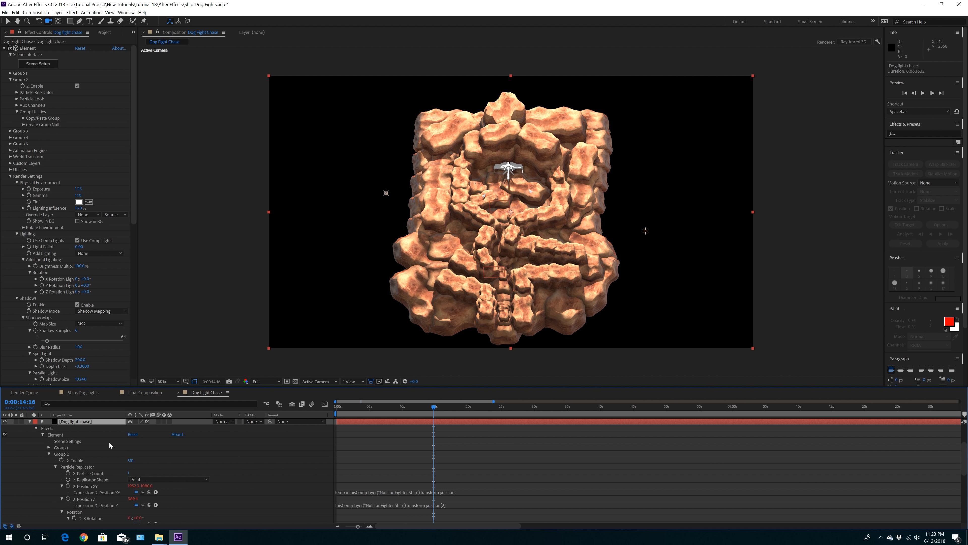
pyautogui.keyDown('alt'); pyautogui.click(68, 486); pyautogui.keyUp('alt')
pyautogui.keyDown('alt'); pyautogui.click(68, 492); pyautogui.keyUp('alt')
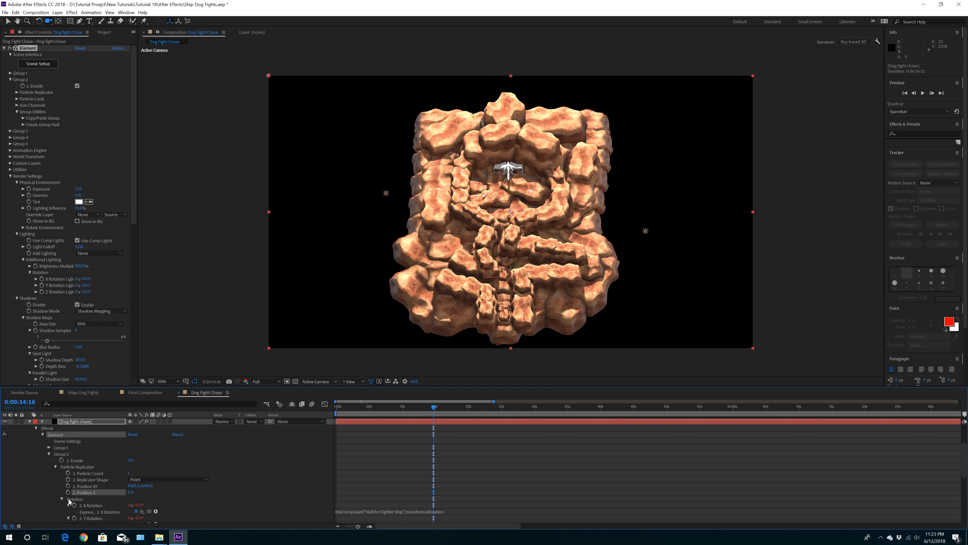
pyautogui.keyDown('alt'); pyautogui.click(75, 505); pyautogui.keyUp('alt')
pyautogui.keyDown('alt'); pyautogui.click(74, 512); pyautogui.keyUp('alt')
pyautogui.click(95, 518)
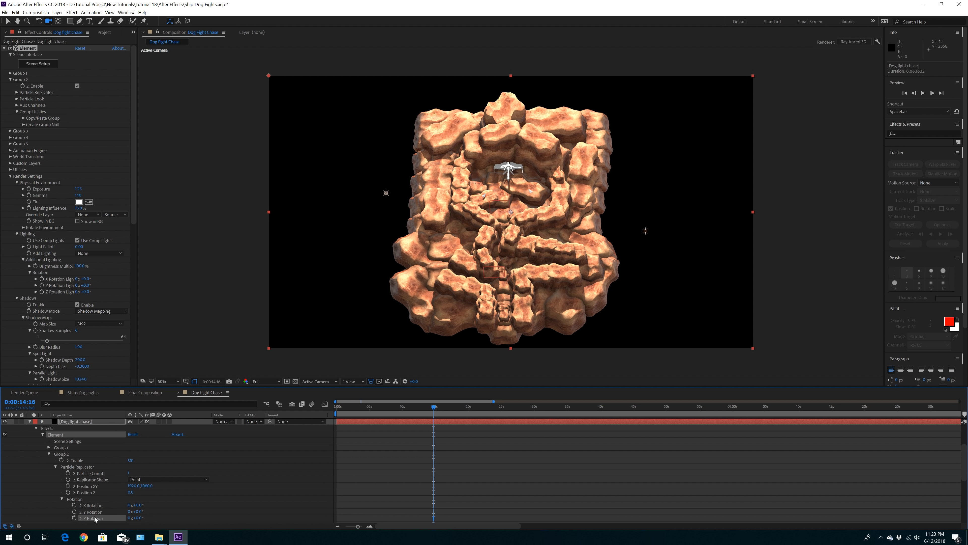
# Step: Link Group 2's Position XY and Position Z to the position of Null 4 with expressions
pyautogui.scroll(-1, 200, 488)
pyautogui.scroll(2, 201, 487)
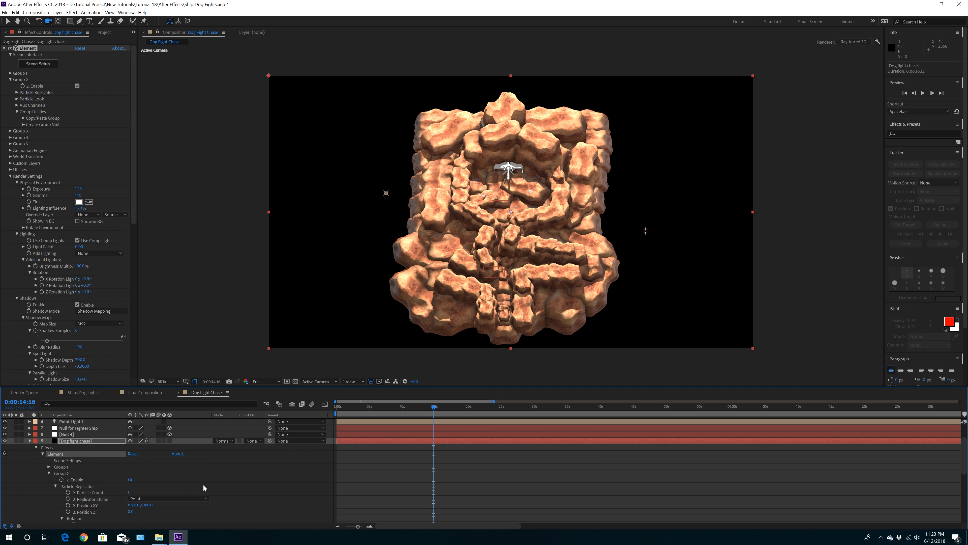
pyautogui.click(63, 435)
pyautogui.click(29, 434)
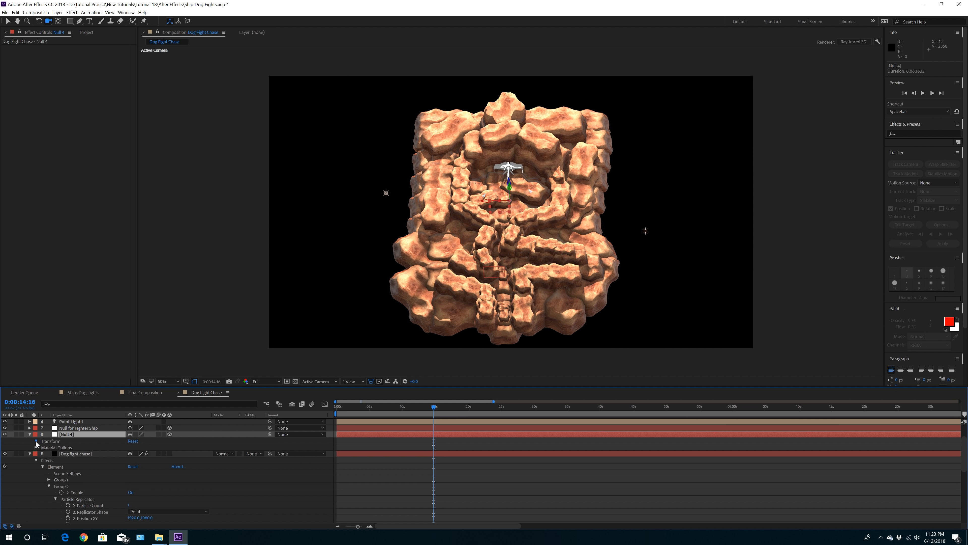
pyautogui.scroll(-4, 105, 475)
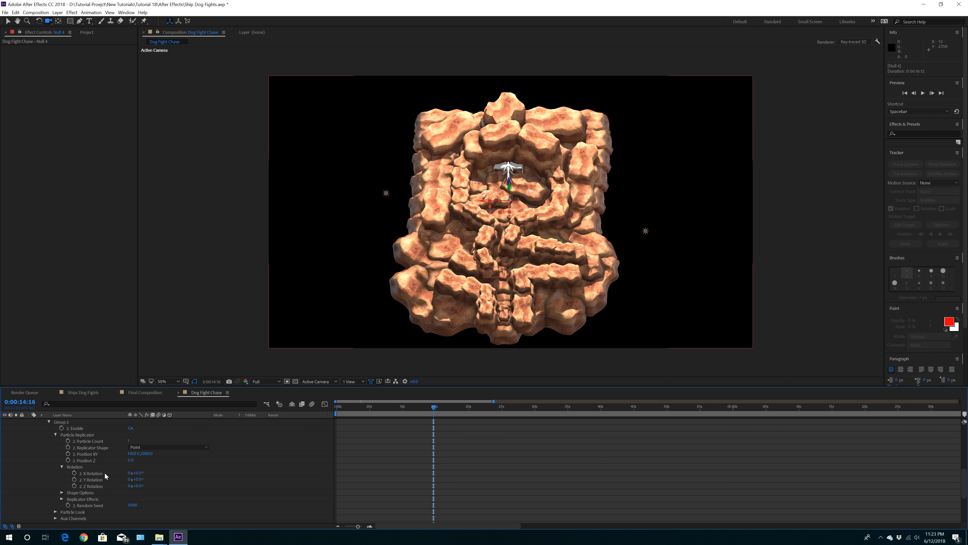
pyautogui.scroll(-2, 117, 479)
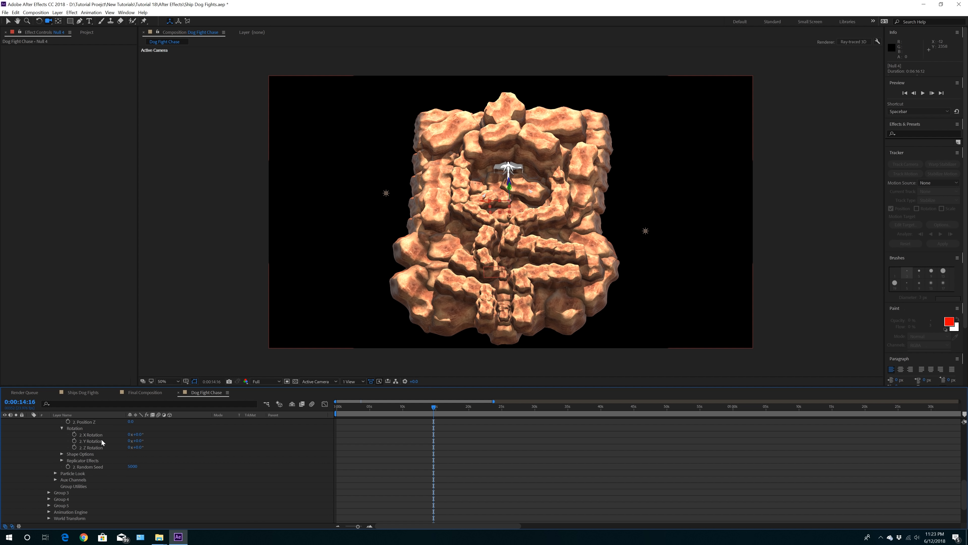
pyautogui.scroll(3, 102, 441)
pyautogui.keyDown('alt'); pyautogui.click(69, 473); pyautogui.keyUp('alt')
pyautogui.moveTo(149, 479); pyautogui.dragTo(104, 430)
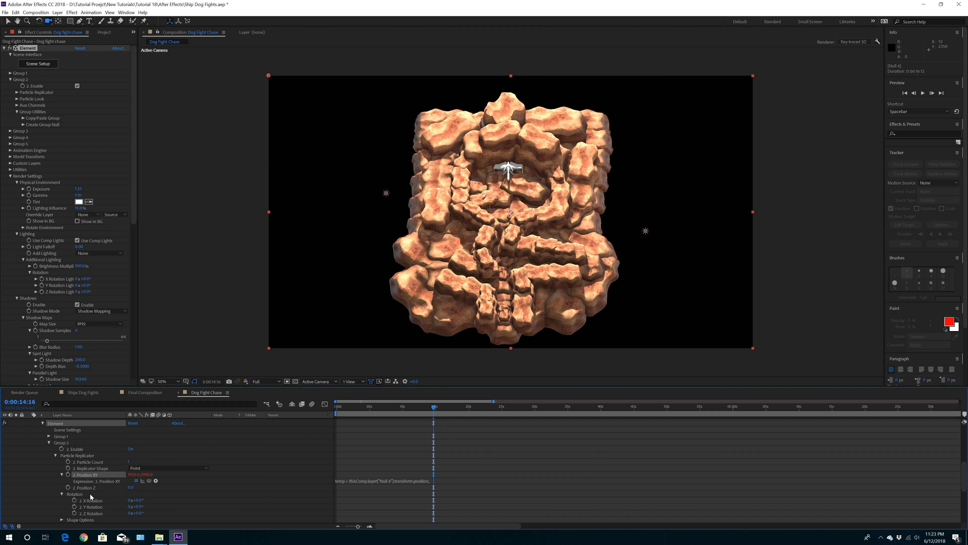
pyautogui.keyDown('alt'); pyautogui.click(67, 488); pyautogui.keyUp('alt')
pyautogui.moveTo(150, 495); pyautogui.dragTo(156, 449)
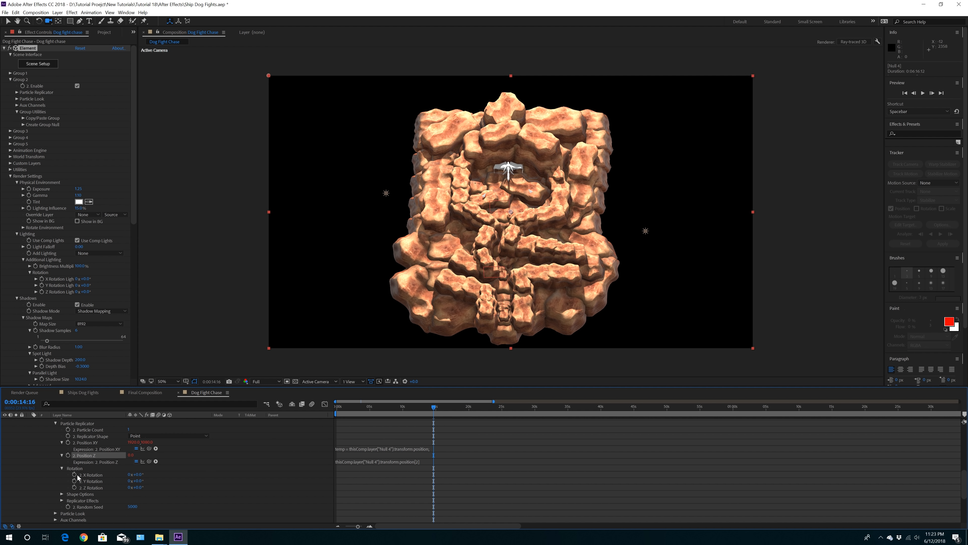
# Step: Link Group 2's X, Y and Z Rotation to the matching rotations of Null 4 with expressions
pyautogui.keyDown('alt'); pyautogui.click(74, 474); pyautogui.keyUp('alt')
pyautogui.moveTo(118, 432); pyautogui.dragTo(106, 469)
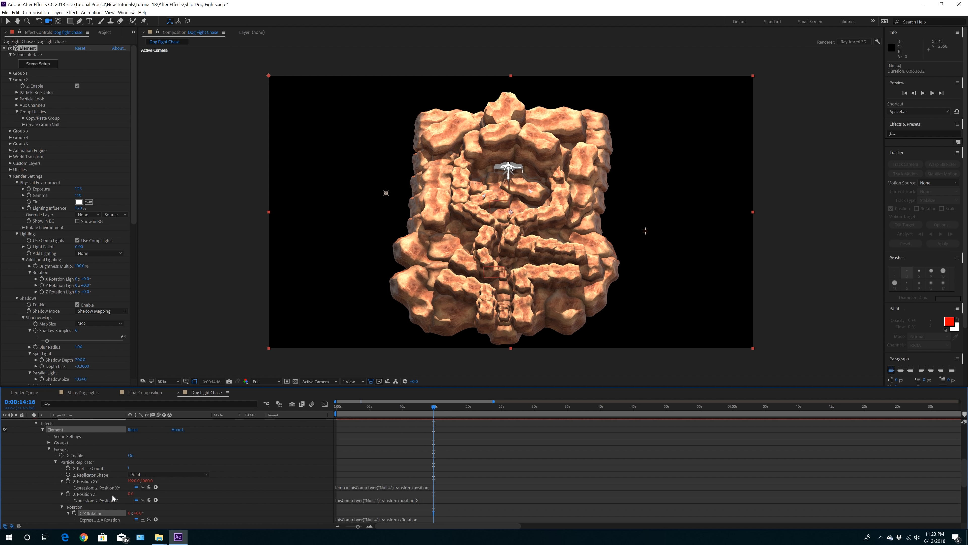
pyautogui.keyDown('alt'); pyautogui.click(75, 507); pyautogui.keyUp('alt')
pyautogui.moveTo(147, 512); pyautogui.dragTo(81, 471)
pyautogui.keyDown('alt'); pyautogui.click(74, 468); pyautogui.keyUp('alt')
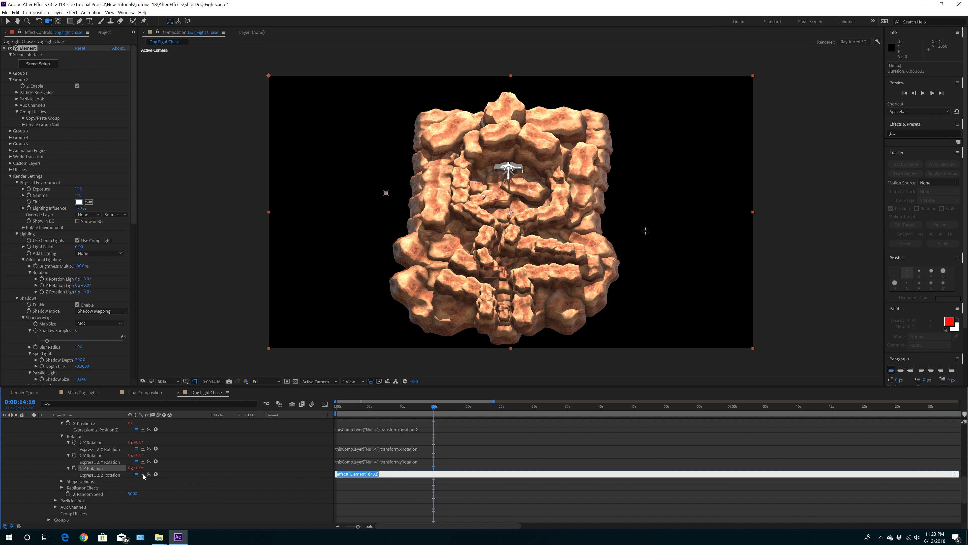
pyautogui.moveTo(149, 474); pyautogui.dragTo(103, 427)
# Step: Collapse the properties of the Dog fight chase and Null 4 layers and keep Null 4 selected
pyautogui.scroll(3, 98, 473)
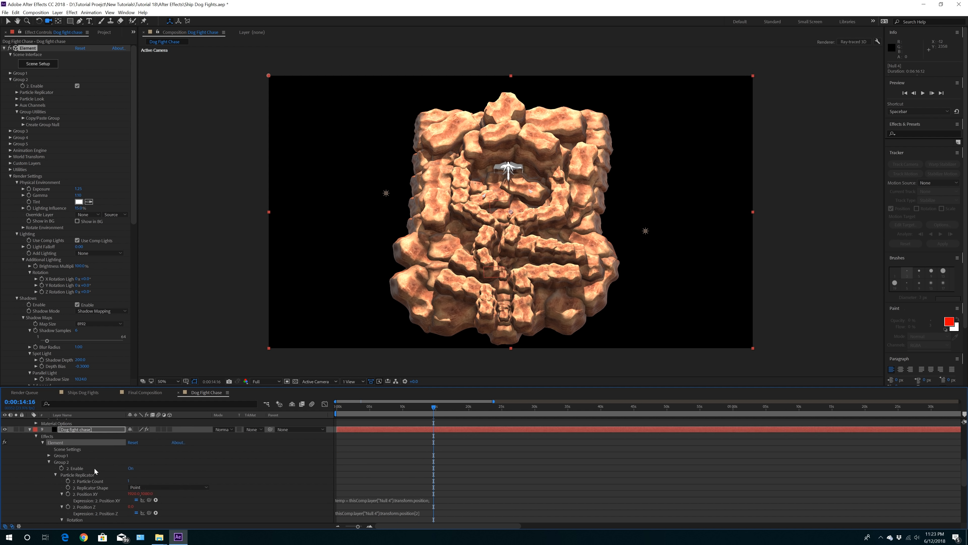
pyautogui.click(28, 448)
pyautogui.scroll(2, 80, 467)
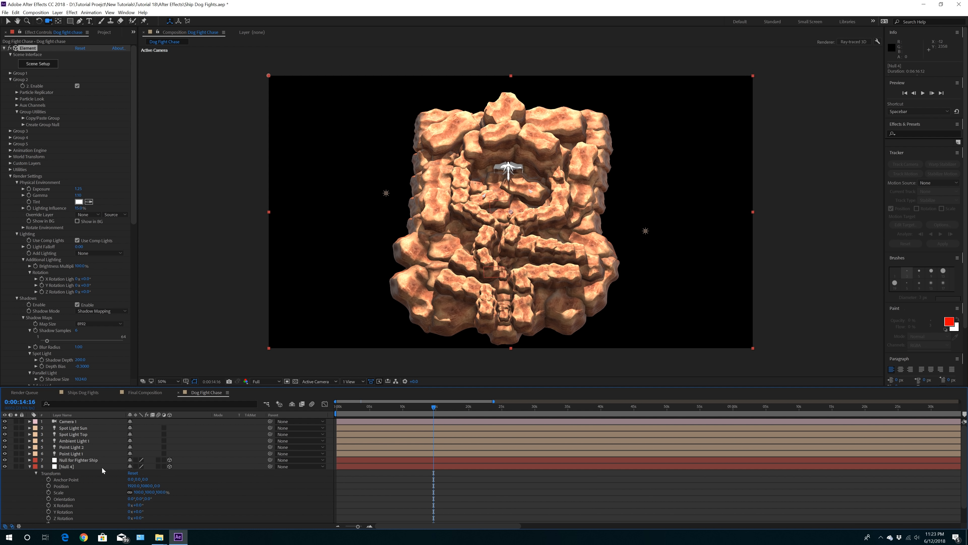
pyautogui.click(63, 467)
pyautogui.click(30, 467)
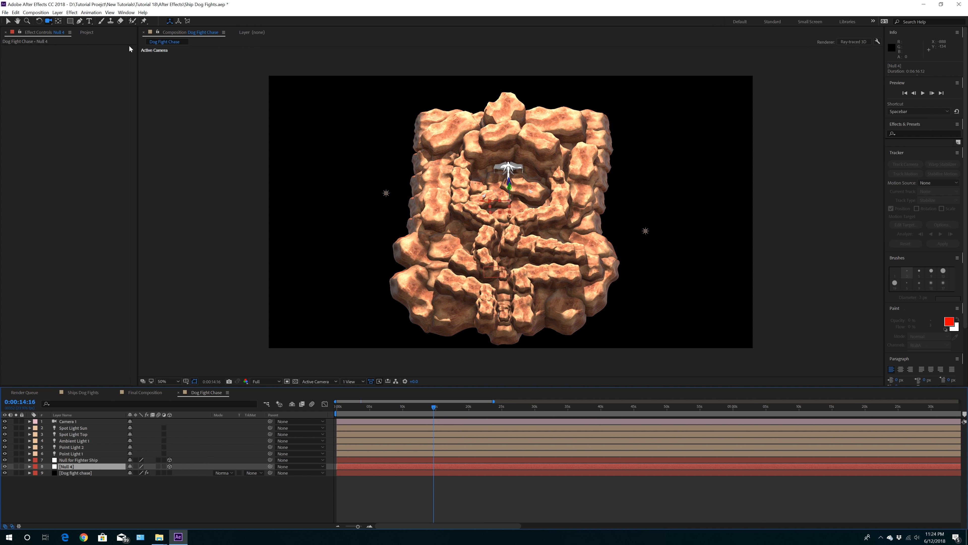
# Step: Move Null 4 along its Z axis toward the near end of the canyon and frame it closely with the camera
pyautogui.click(6, 22)
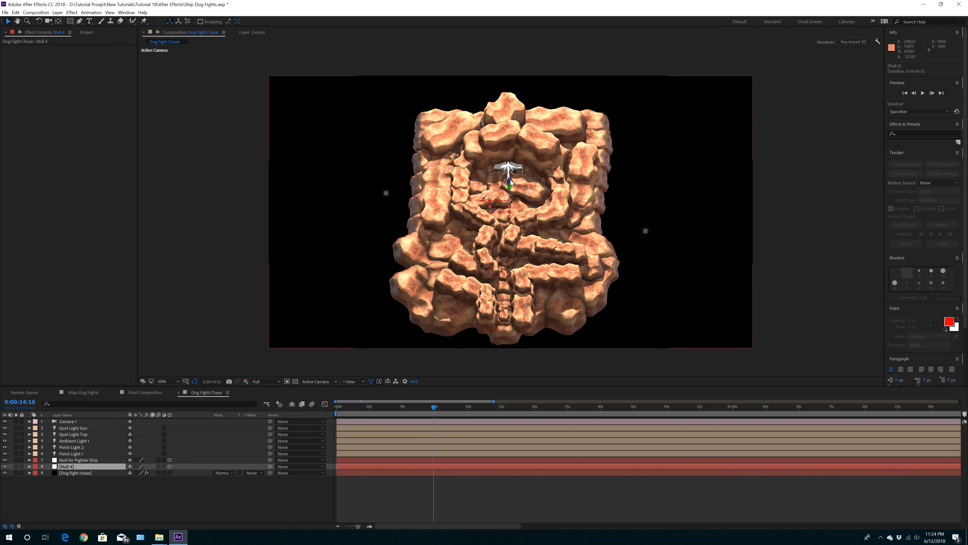
pyautogui.moveTo(509, 181); pyautogui.dragTo(518, 256)
pyautogui.click(48, 21)
pyautogui.moveTo(440, 250); pyautogui.dragTo(510, 196)
pyautogui.scroll(-2, 412, 294)
pyautogui.scroll(2, 502, 243)
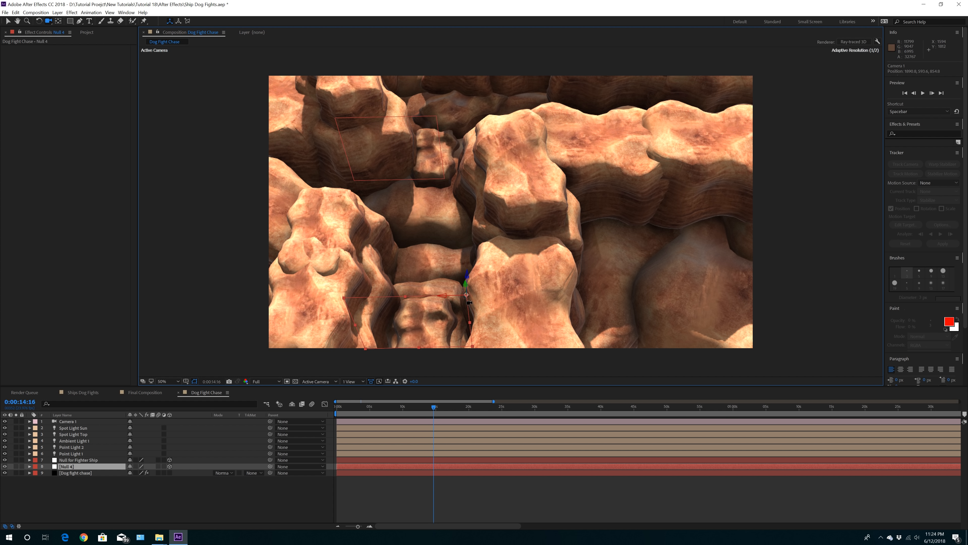
# Step: Shift Null 4 slightly sideways along its X axis to line it up with the canyon passage
pyautogui.click(8, 21)
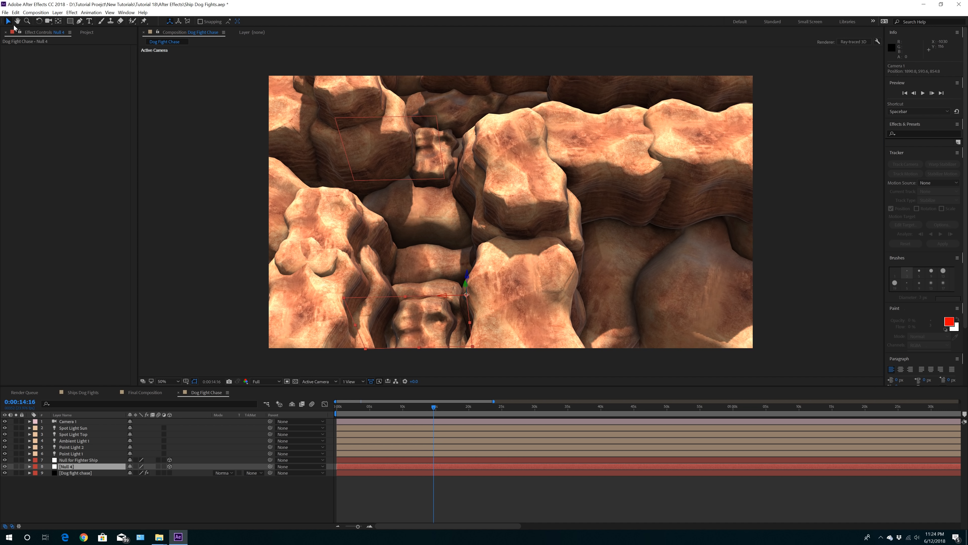
pyautogui.moveTo(442, 298)
pyautogui.mouseDown()
pyautogui.moveTo(429, 296)
pyautogui.moveTo(460, 300)
pyautogui.mouseUp()
pyautogui.press(',')
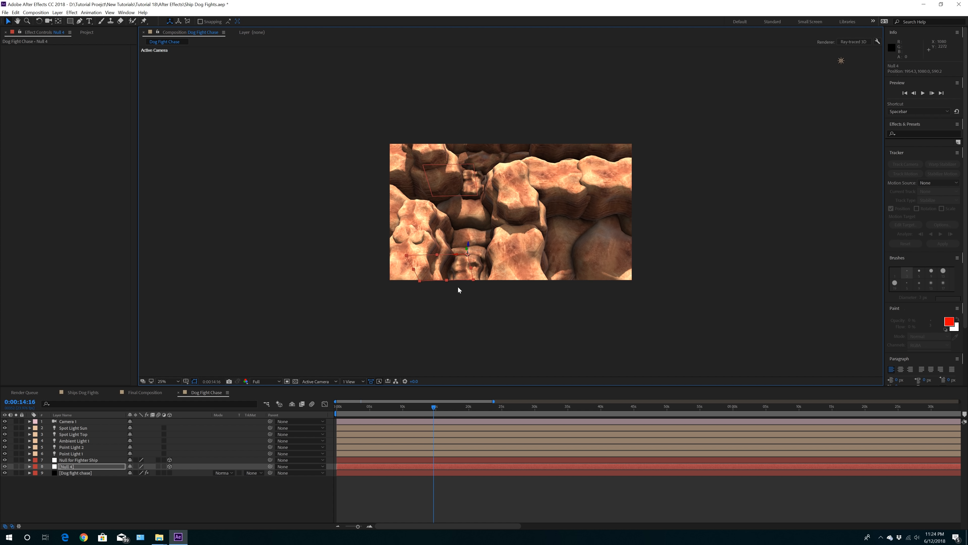
pyautogui.click(47, 21)
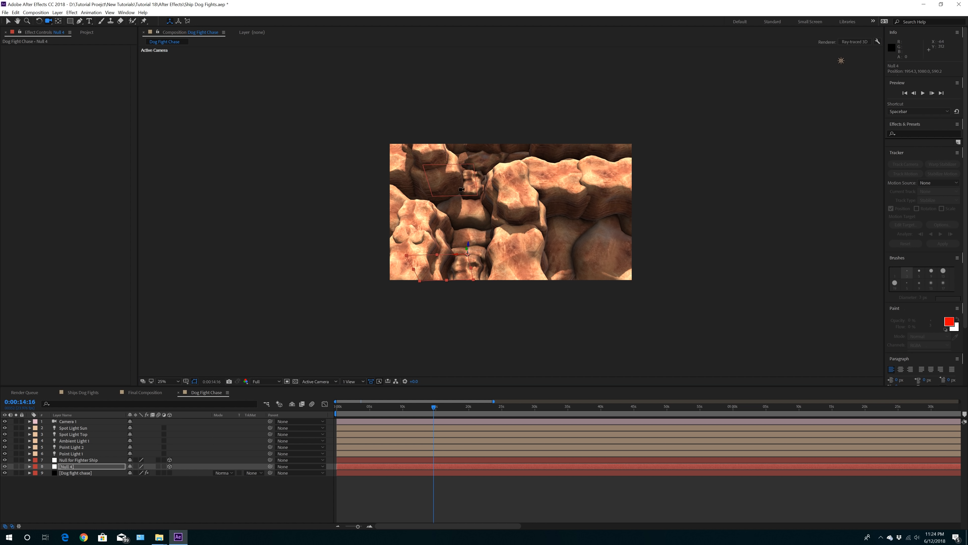
# Step: Select Null 4 and adjust its height along the Y axis so it sits within the canyon passage
pyautogui.moveTo(516, 191); pyautogui.dragTo(539, 242)
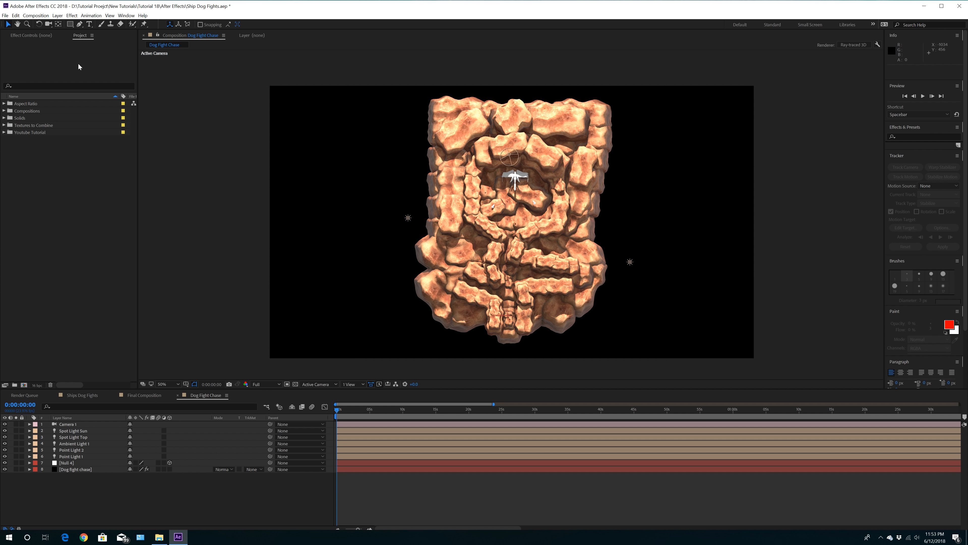
pyautogui.click(63, 463)
pyautogui.click(49, 24)
pyautogui.moveTo(541, 260); pyautogui.dragTo(550, 294)
pyautogui.moveTo(554, 251); pyautogui.dragTo(570, 231)
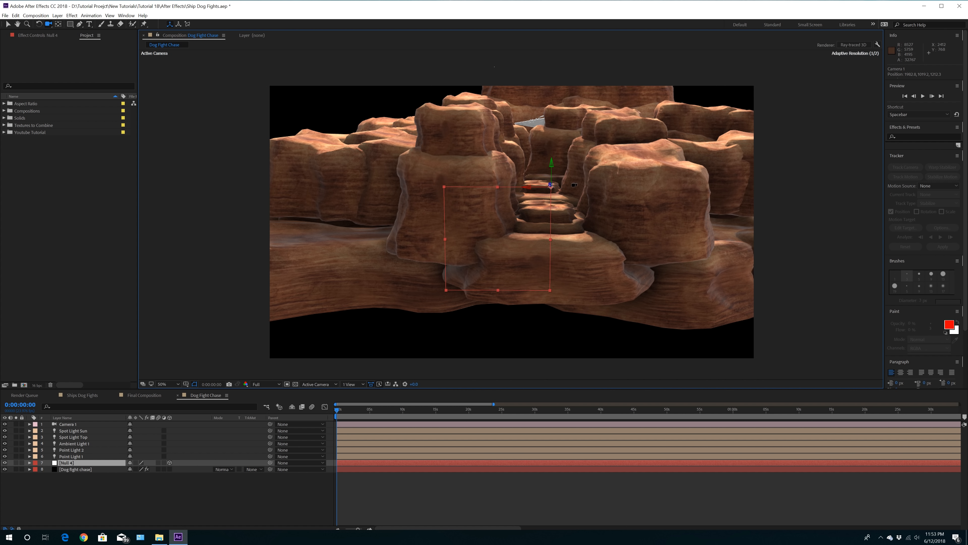
pyautogui.click(7, 24)
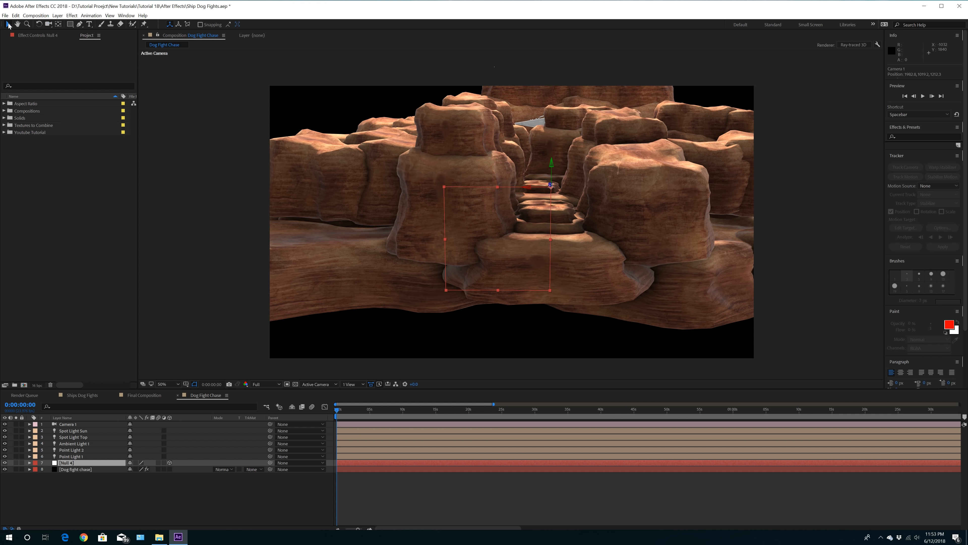
pyautogui.moveTo(552, 164); pyautogui.dragTo(551, 161)
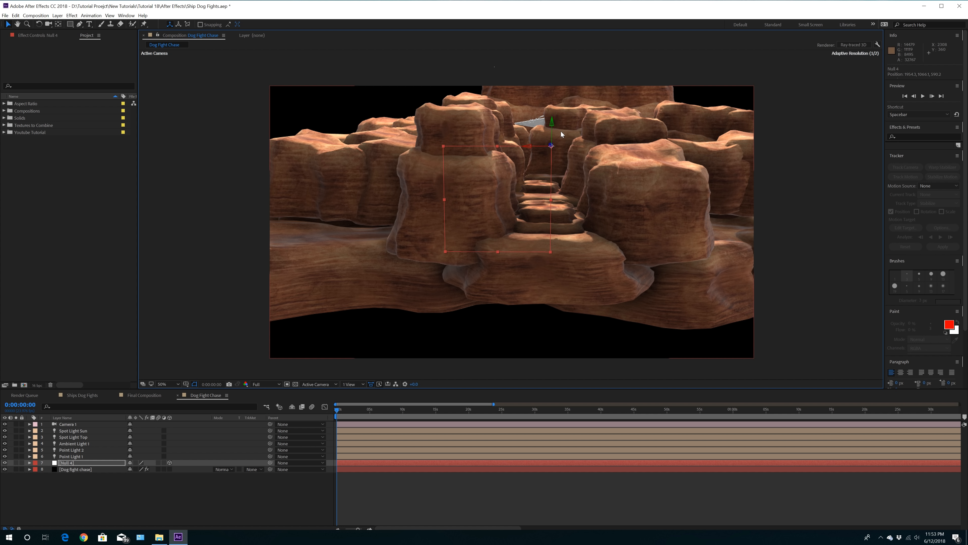
pyautogui.moveTo(553, 125); pyautogui.dragTo(553, 131)
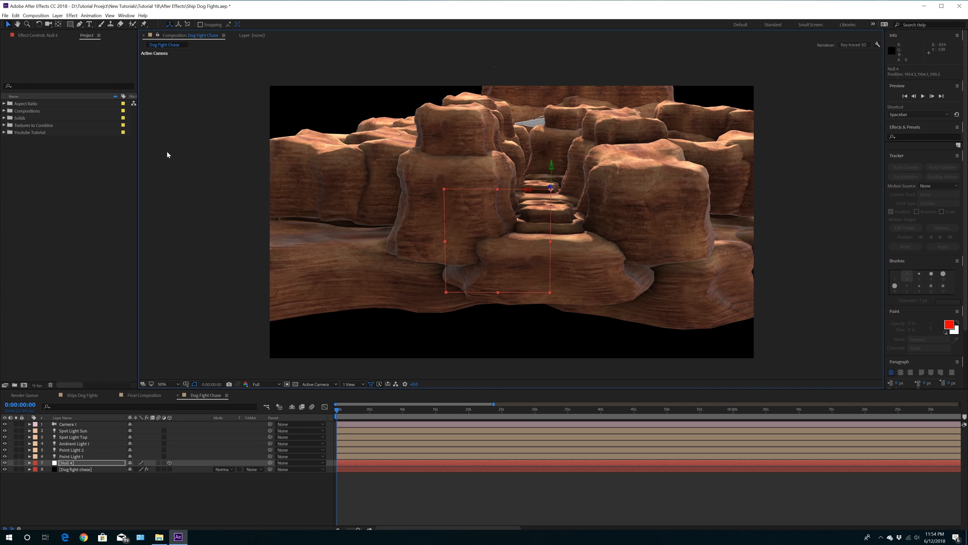
# Step: View the canyon from above and start animating Null 4's Position with a keyframe at 0:00:00:00
pyautogui.click(48, 24)
pyautogui.moveTo(456, 190); pyautogui.dragTo(558, 456)
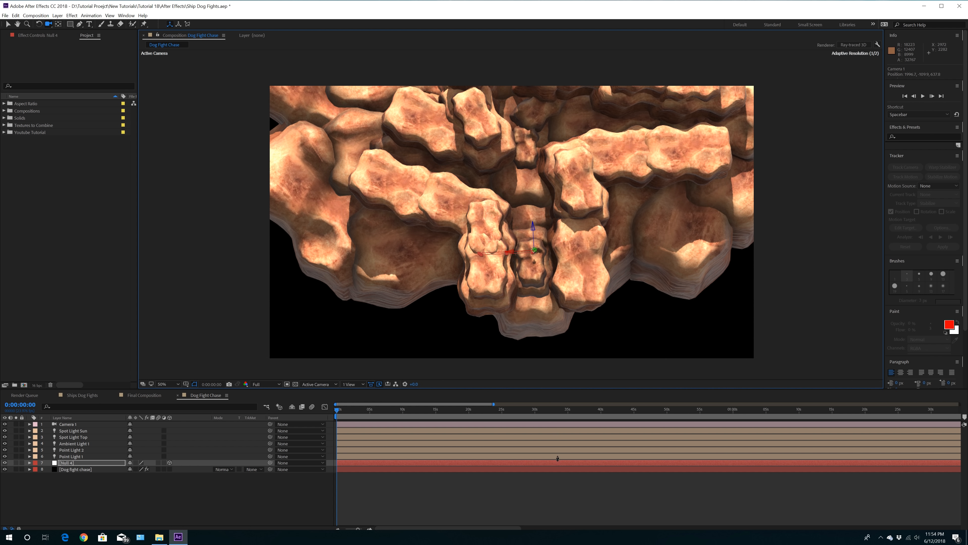
pyautogui.moveTo(523, 162); pyautogui.dragTo(557, 189)
pyautogui.moveTo(445, 354); pyautogui.dragTo(539, 262)
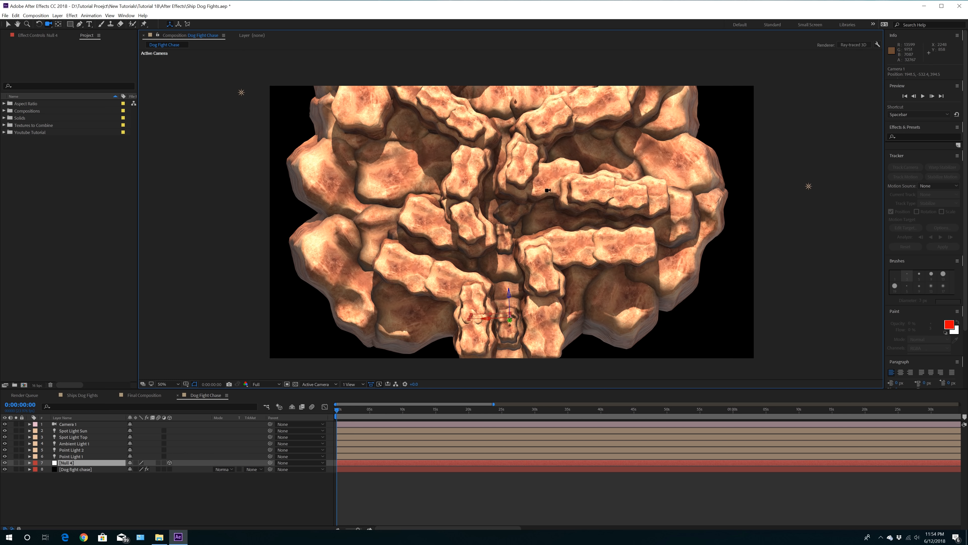
pyautogui.scroll(-5, 548, 189)
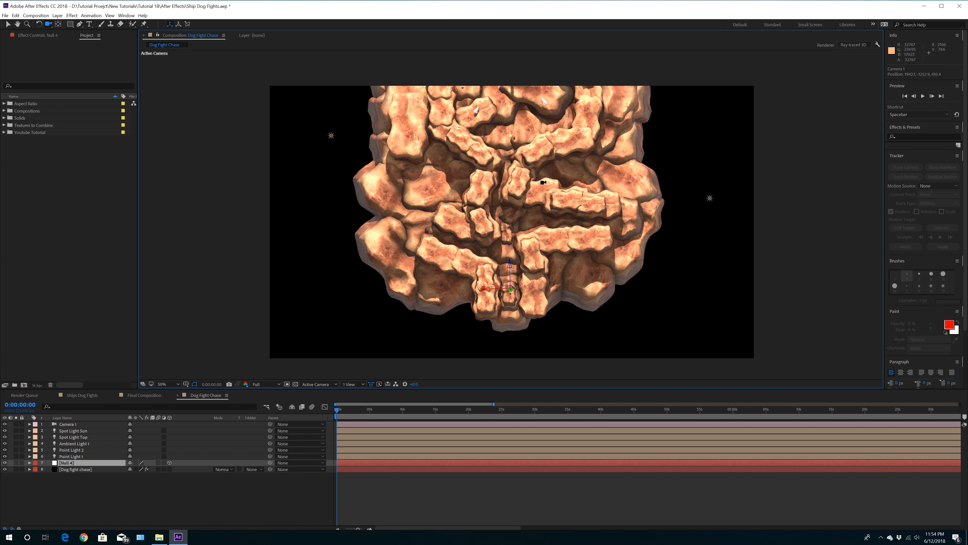
pyautogui.scroll(5, 543, 185)
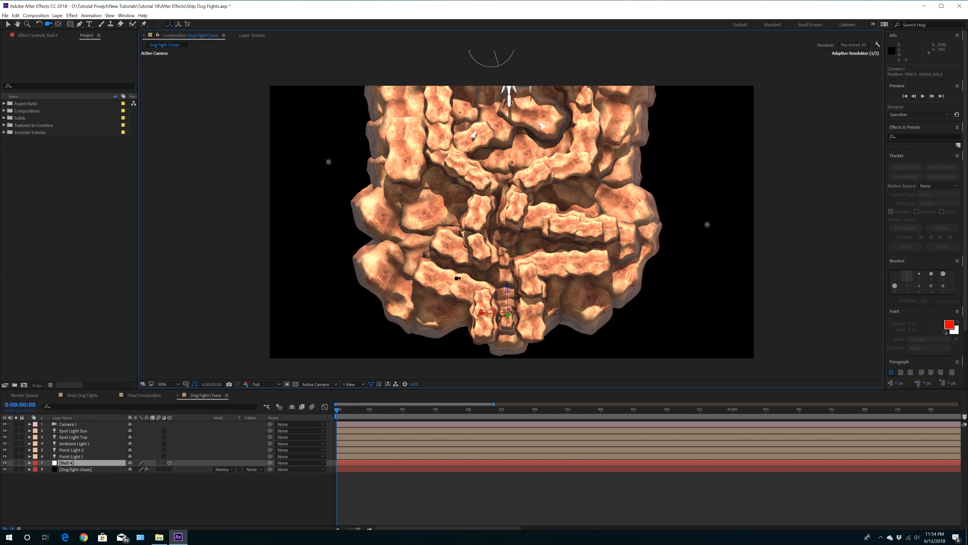
pyautogui.click(29, 462)
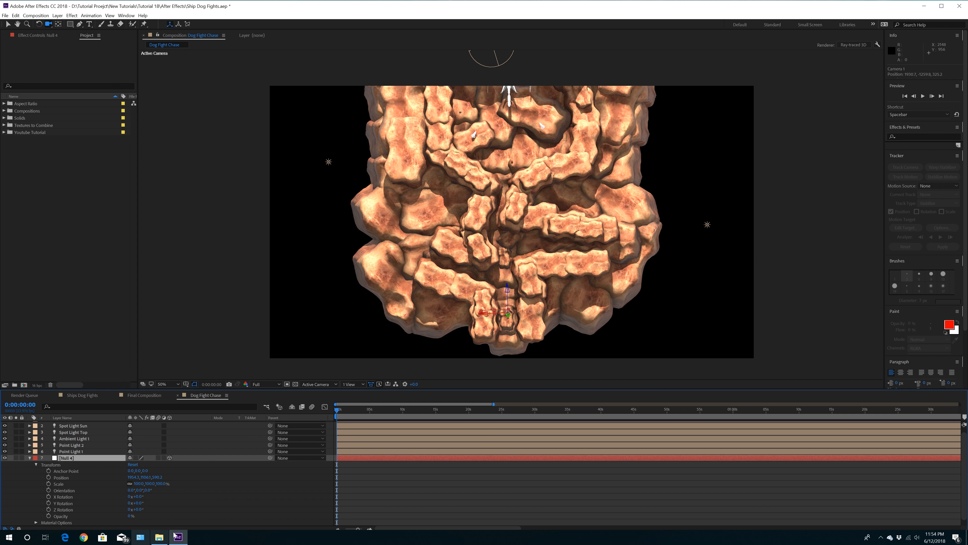
pyautogui.click(49, 477)
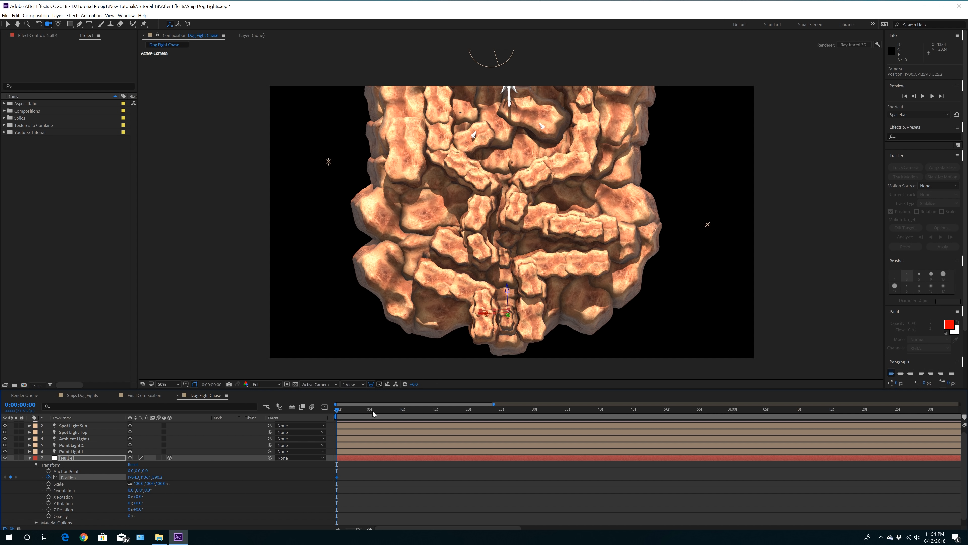
# Step: Keyframe Null 4's Position farther up the canyon at 0:00:02:12 and around the bend at 0:00:05:00
pyautogui.click(353, 411)
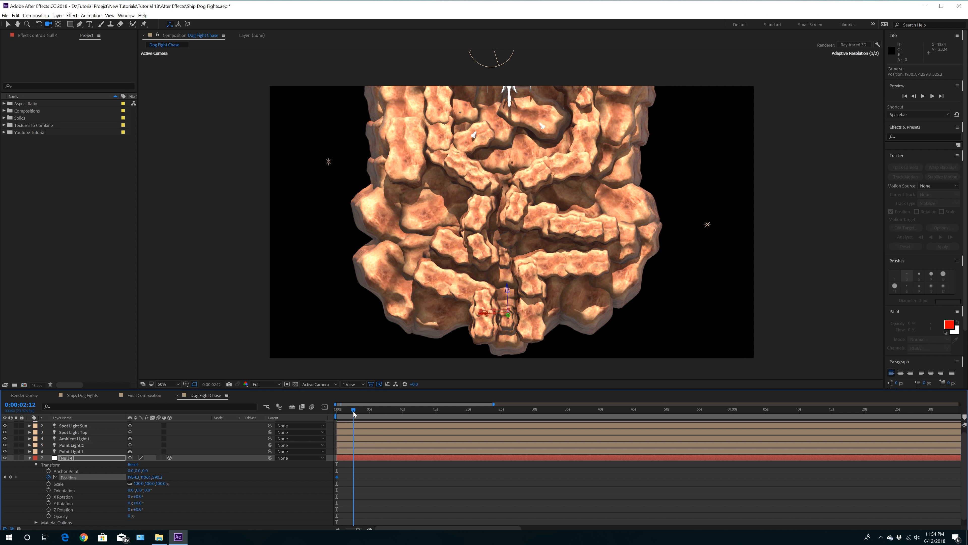
pyautogui.click(8, 25)
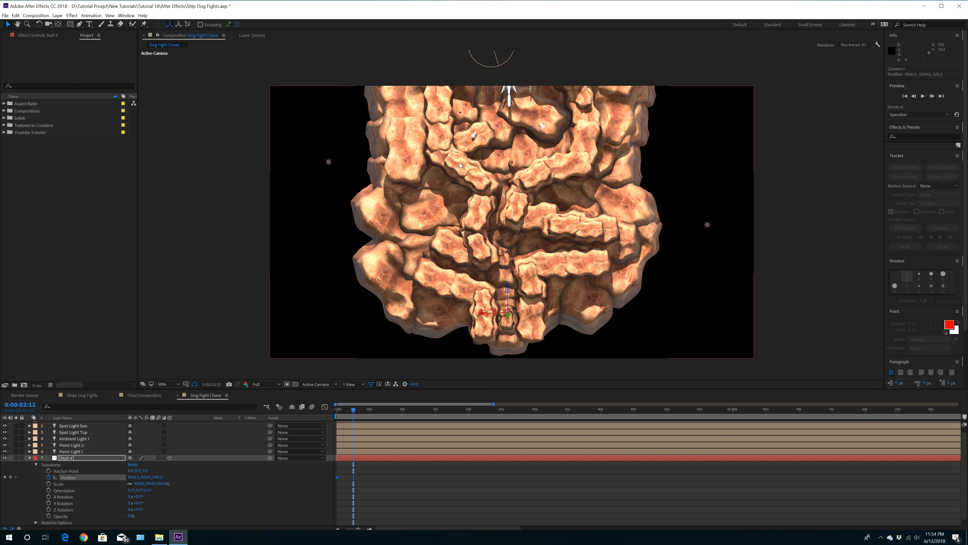
pyautogui.moveTo(507, 289); pyautogui.dragTo(507, 261)
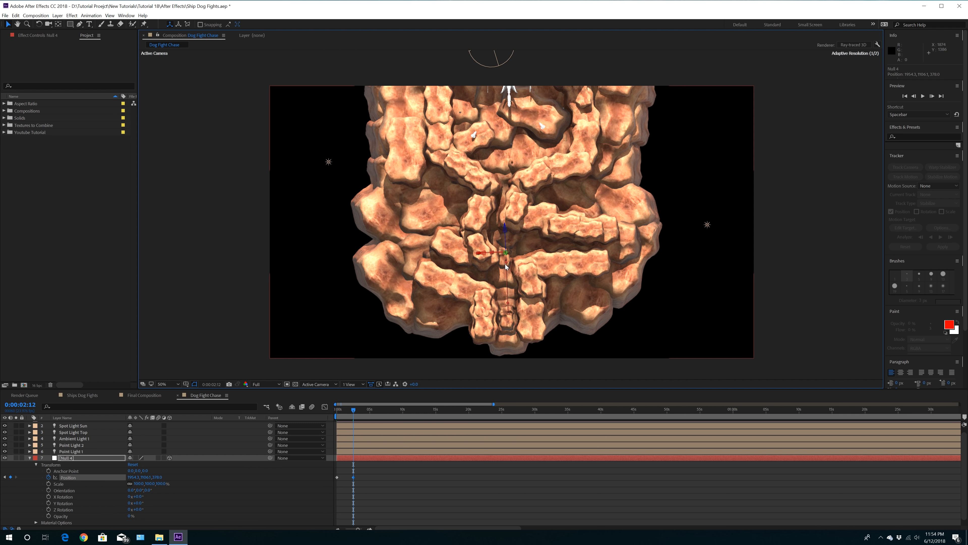
pyautogui.click(370, 412)
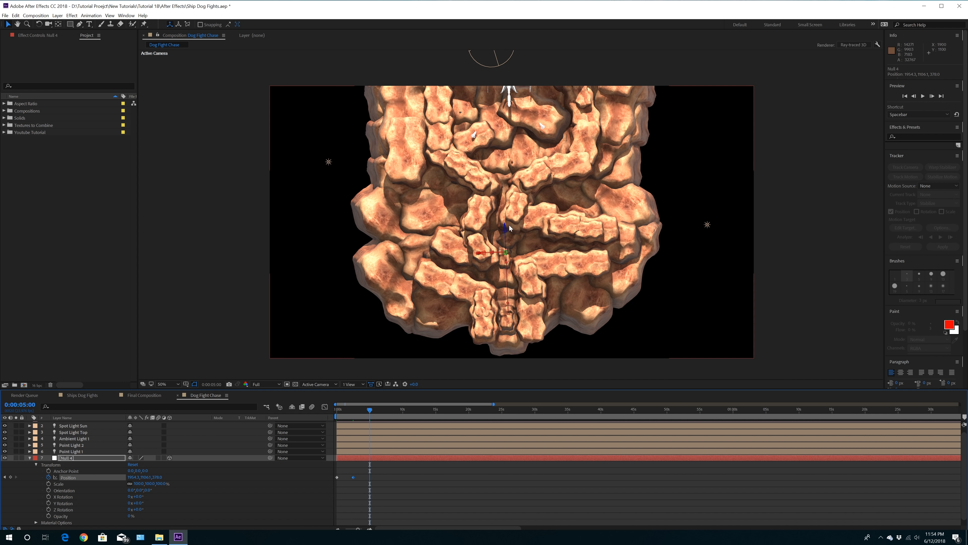
pyautogui.moveTo(505, 228); pyautogui.dragTo(477, 228)
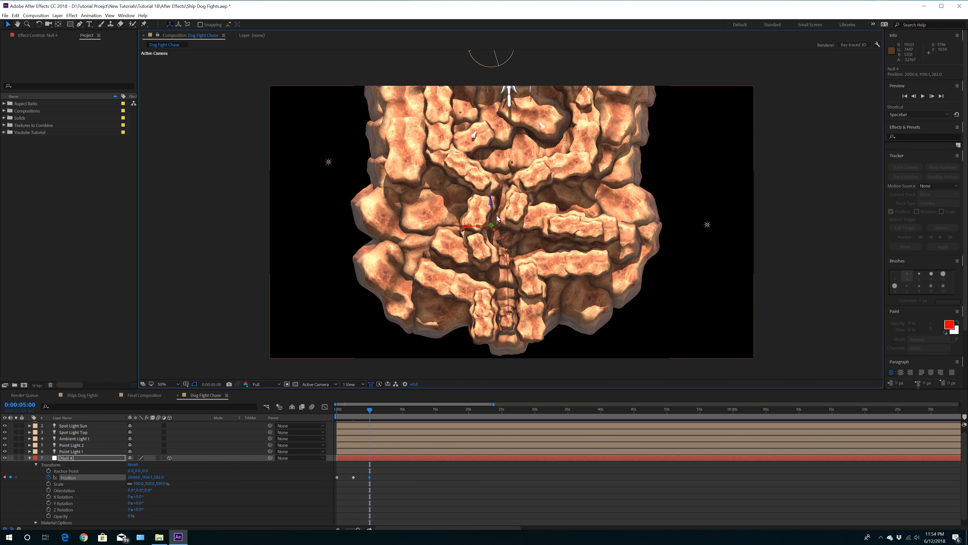
# Step: Continue Null 4's path through the canyon with Position keyframes at 0:00:07:15 and 0:00:09:23
pyautogui.click(387, 410)
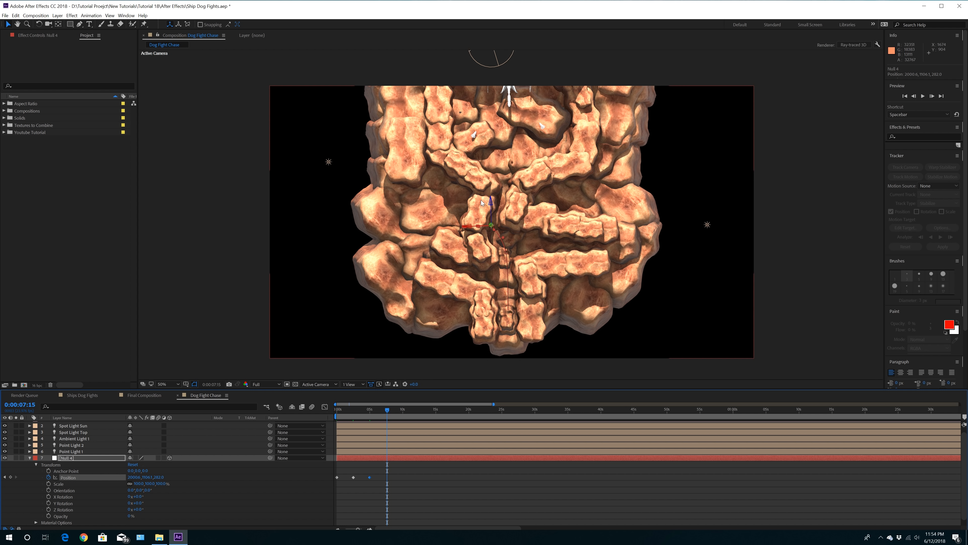
pyautogui.moveTo(491, 205); pyautogui.dragTo(474, 185)
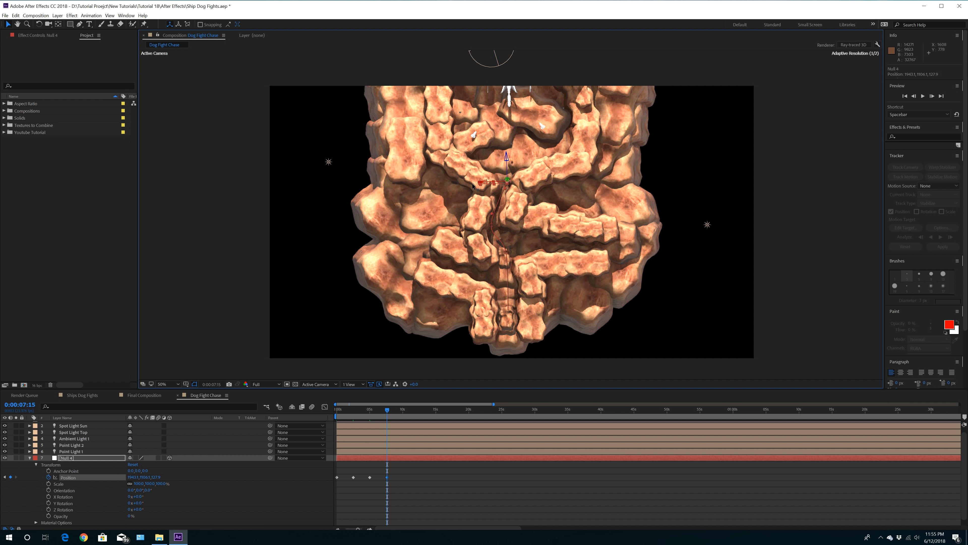
pyautogui.moveTo(506, 157); pyautogui.dragTo(506, 162)
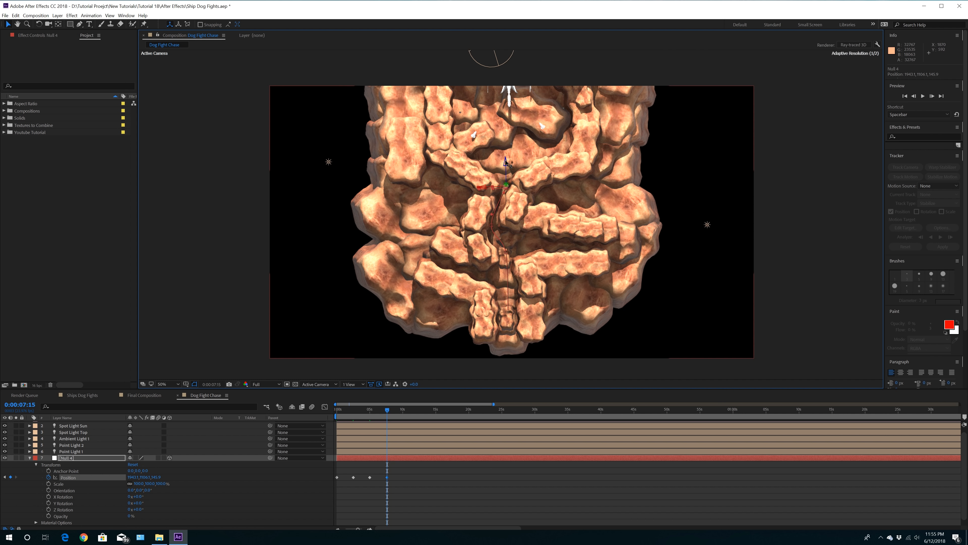
pyautogui.click(402, 411)
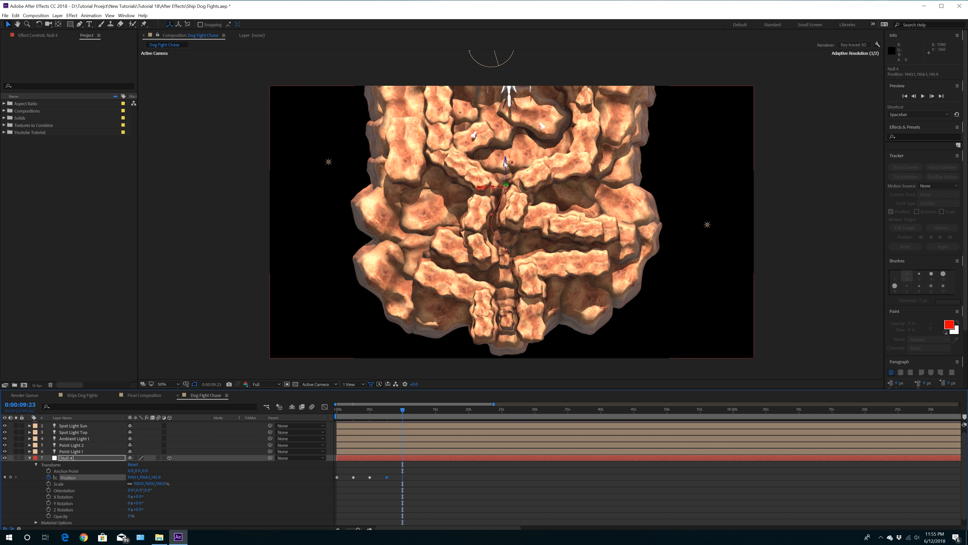
pyautogui.moveTo(506, 162); pyautogui.dragTo(504, 145)
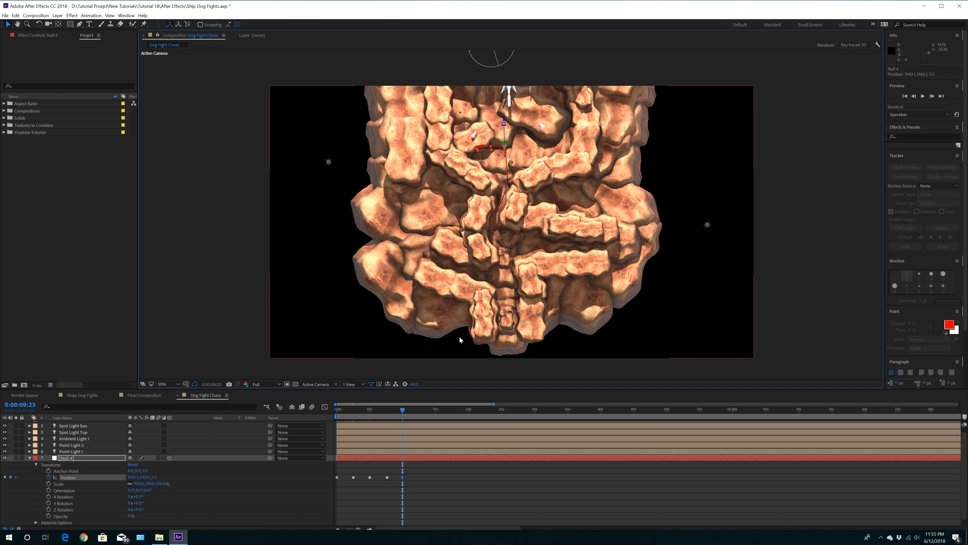
# Step: Set the preview resolution to Half and play back Null 4's flight path from the beginning
pyautogui.click(264, 384)
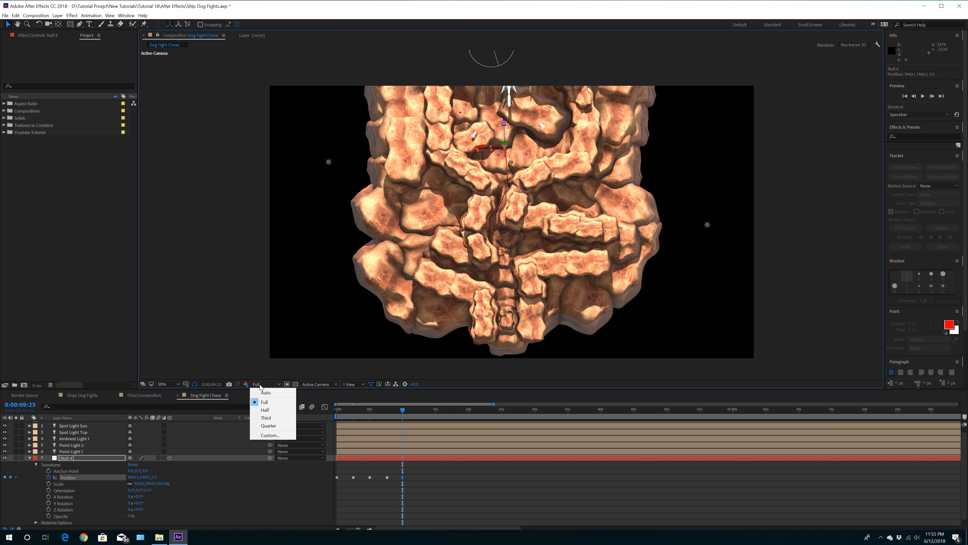
pyautogui.click(265, 410)
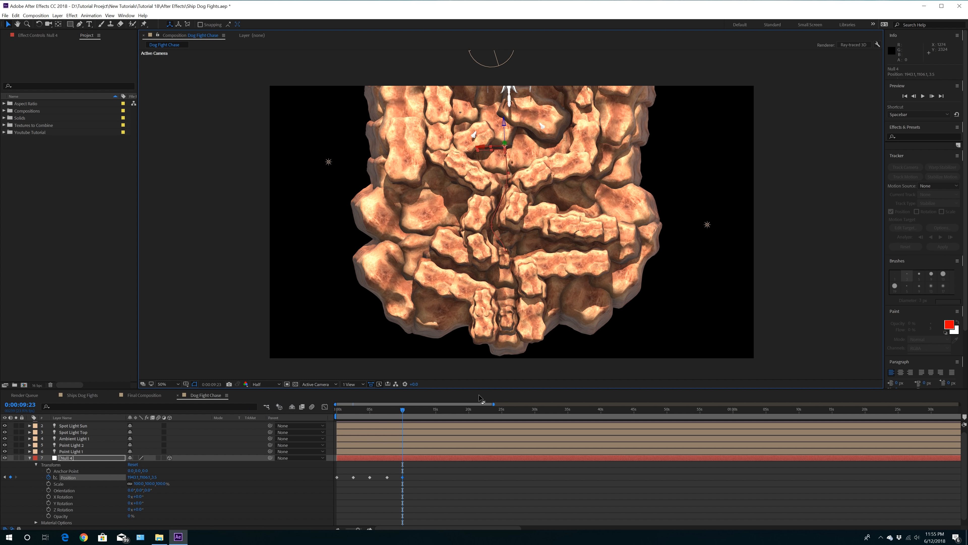
pyautogui.press('Home')
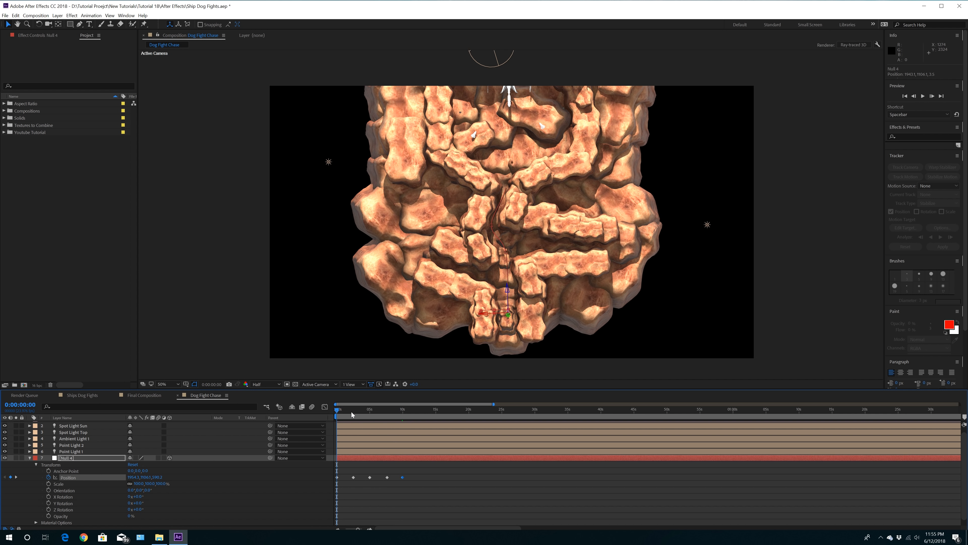
pyautogui.press('space')
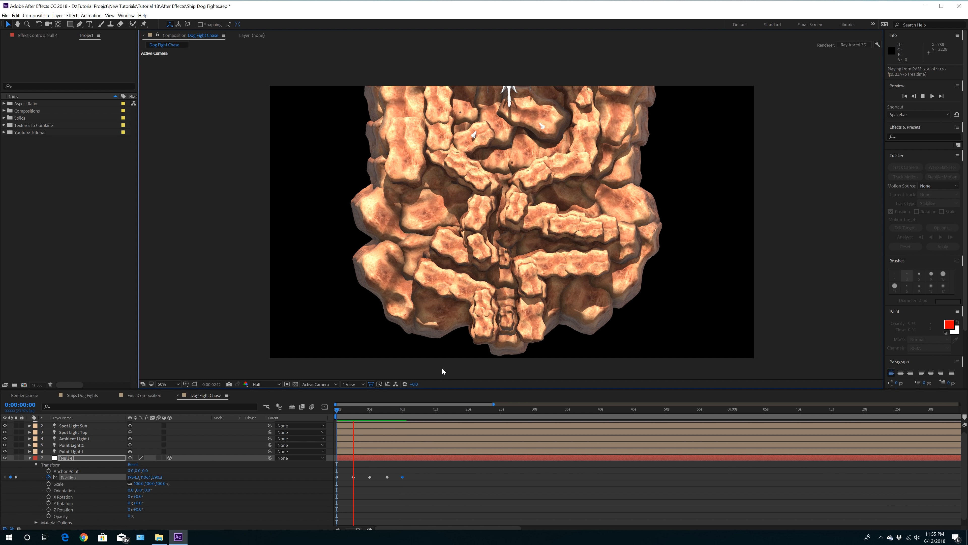
pyautogui.scroll(1, 529, 271)
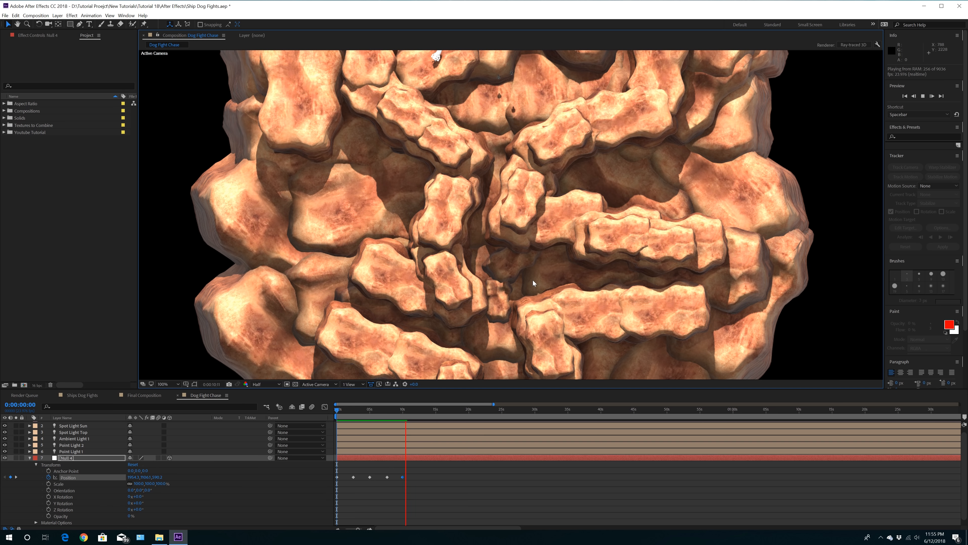
pyautogui.press(',')
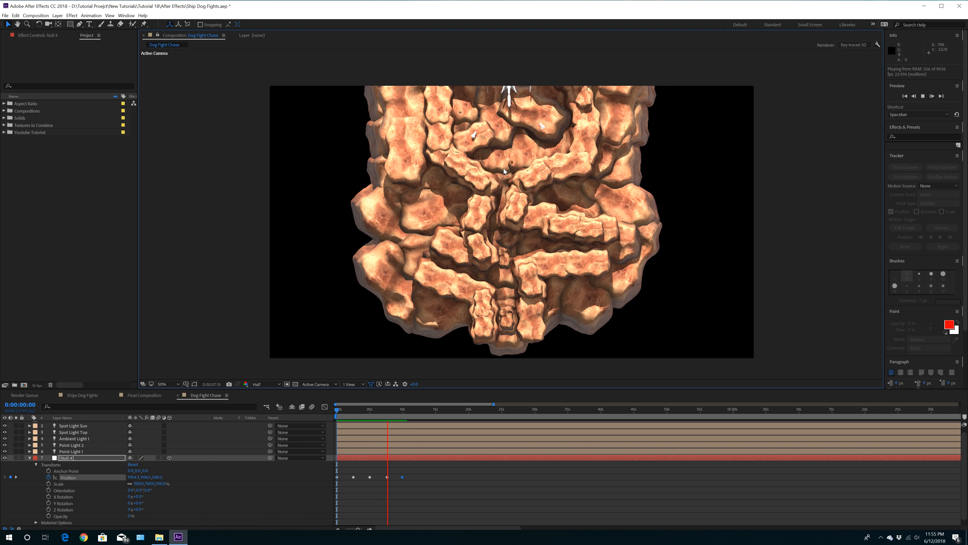
pyautogui.press('space')
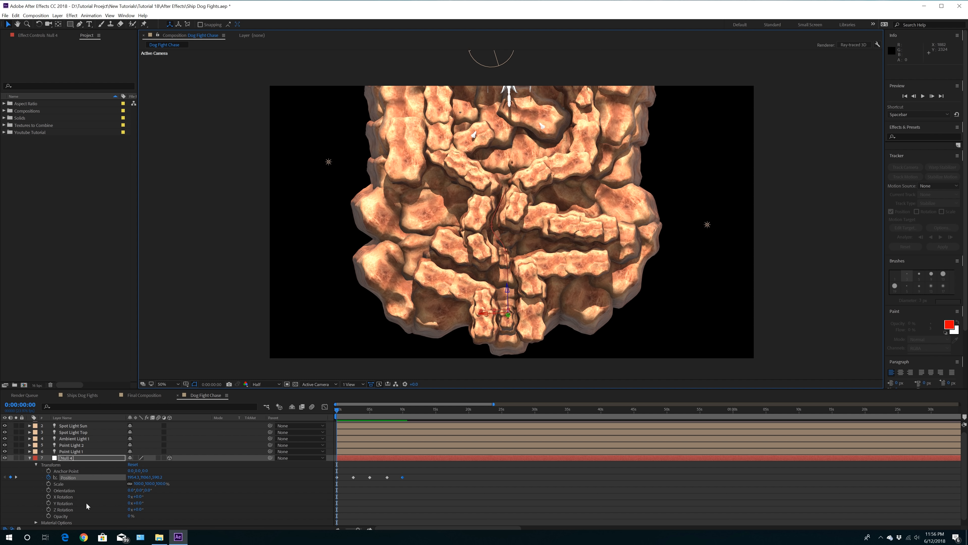
# Step: Add first keyframes for Null 4's Y and Z Rotation and place both at 0:00:01:04
pyautogui.click(48, 503)
pyautogui.click(48, 509)
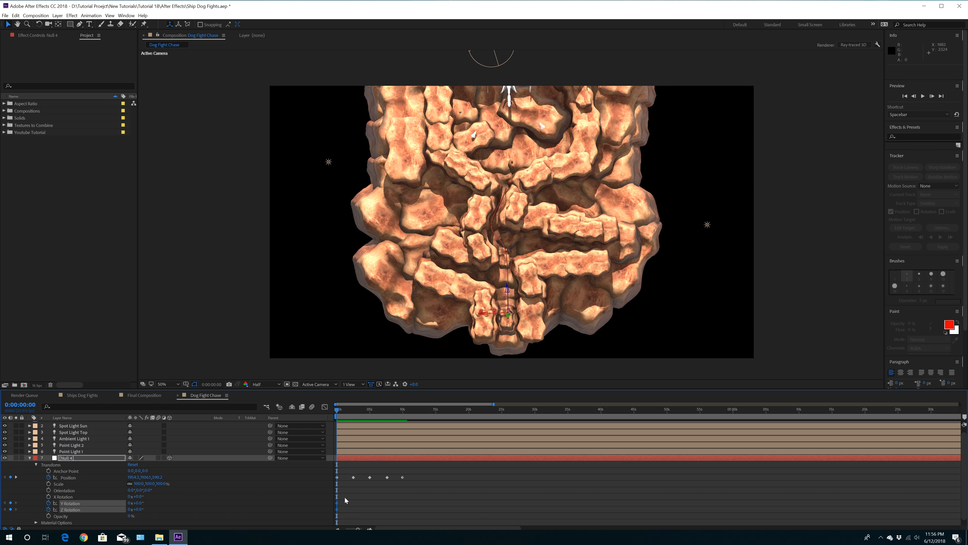
pyautogui.moveTo(338, 409); pyautogui.dragTo(355, 411)
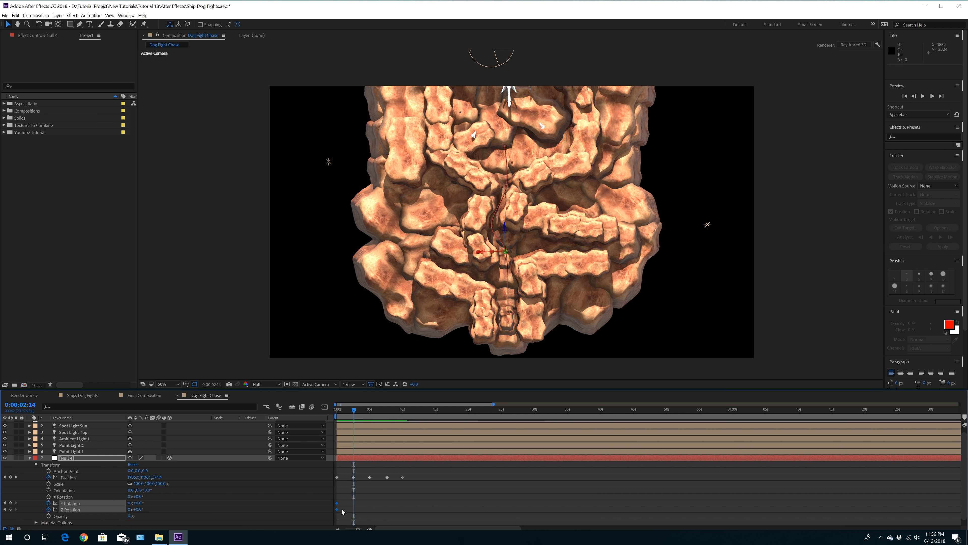
pyautogui.moveTo(337, 503); pyautogui.dragTo(356, 506)
pyautogui.moveTo(354, 411); pyautogui.dragTo(363, 412)
pyautogui.press('/')
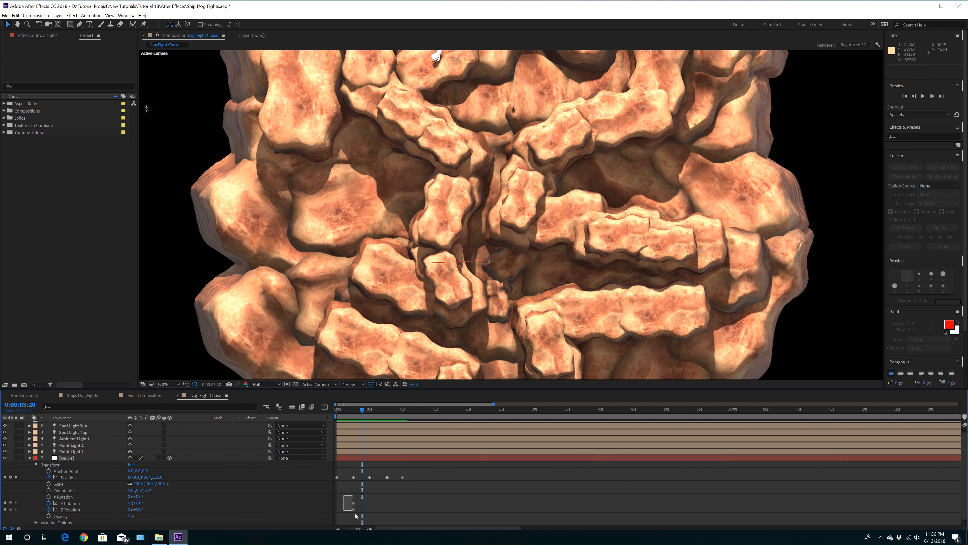
pyautogui.moveTo(353, 503); pyautogui.dragTo(345, 506)
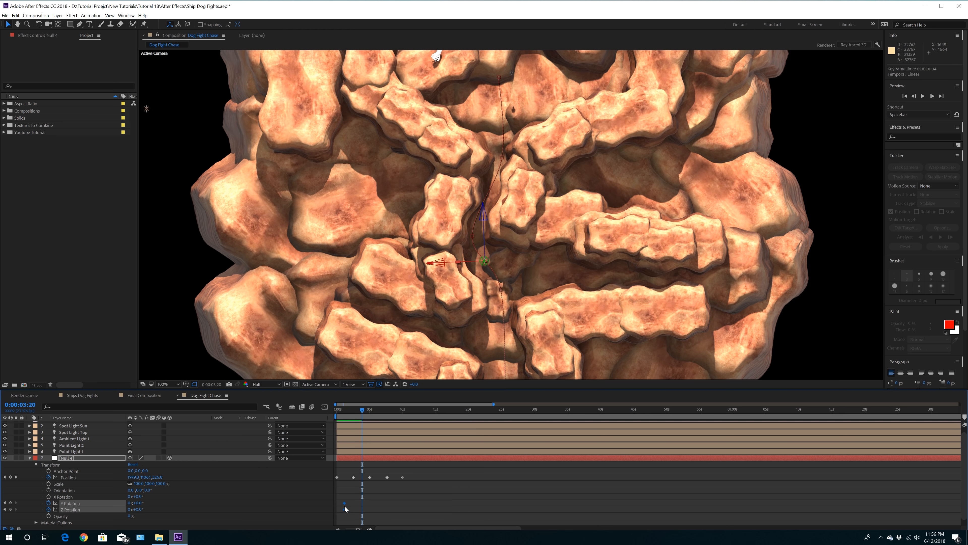
# Step: Hide Null 4 in the viewer and keyframe a negative Y Rotation for it at 0:00:02:12
pyautogui.moveTo(361, 409); pyautogui.dragTo(353, 417)
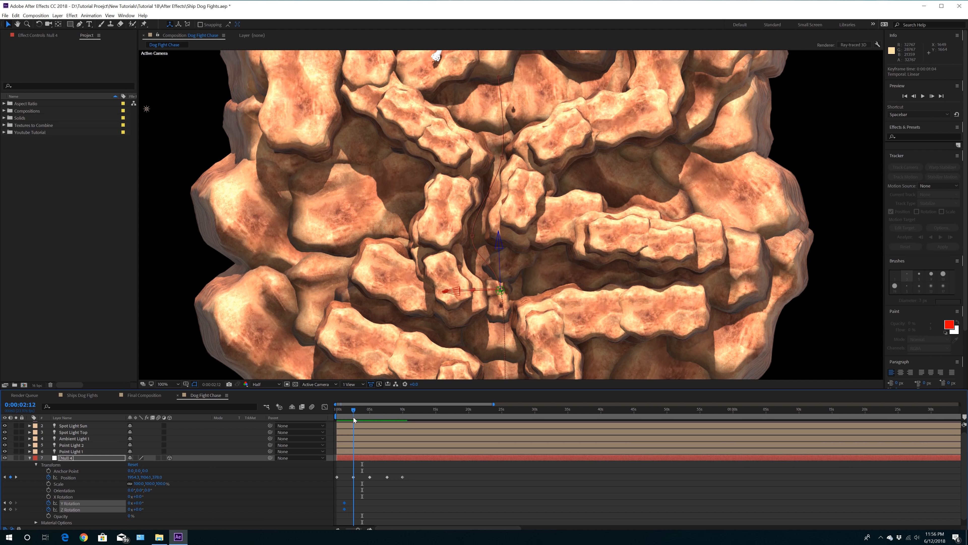
pyautogui.click(170, 502)
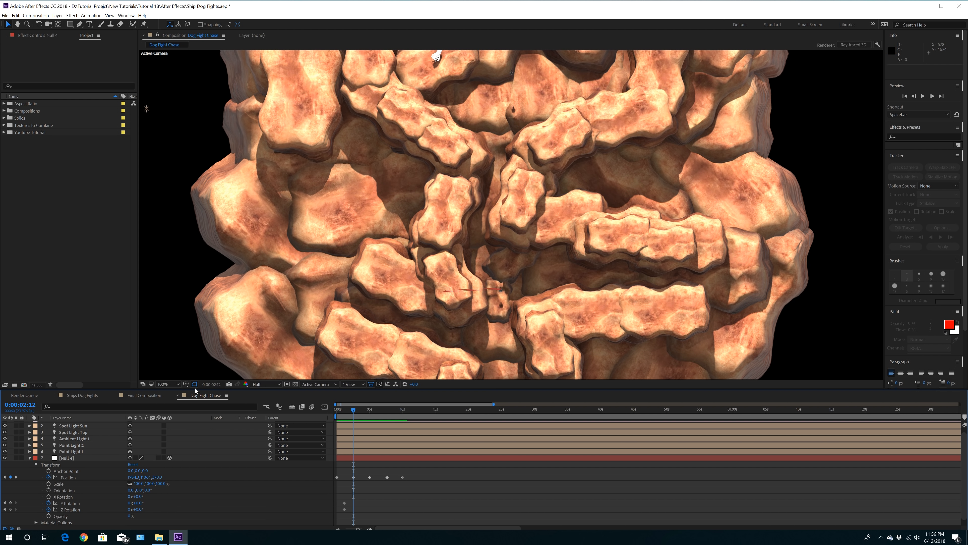
pyautogui.click(5, 458)
pyautogui.moveTo(138, 503); pyautogui.dragTo(130, 503)
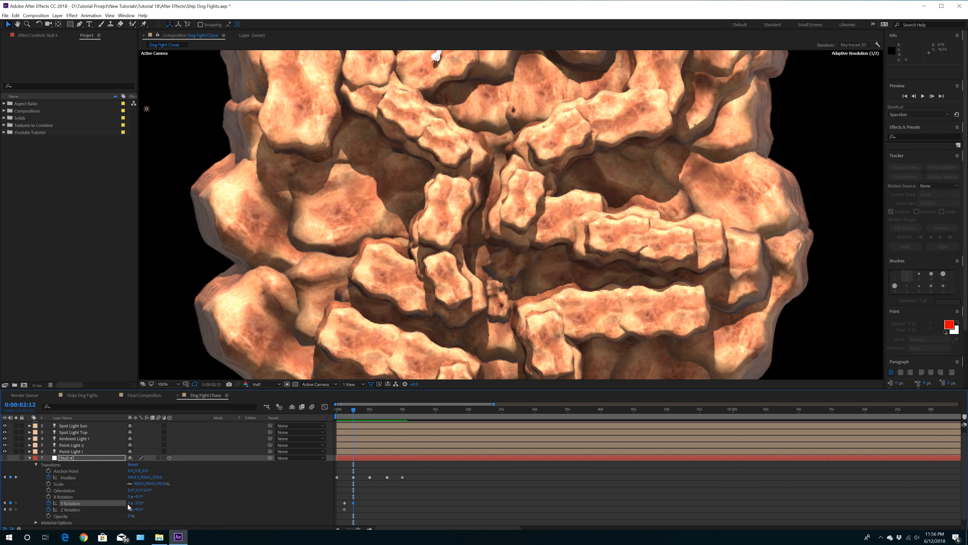
# Step: Set the preview resolution to Full and keyframe a positive Z Rotation for Null 4 at 0:00:02:12
pyautogui.click(266, 384)
pyautogui.click(265, 402)
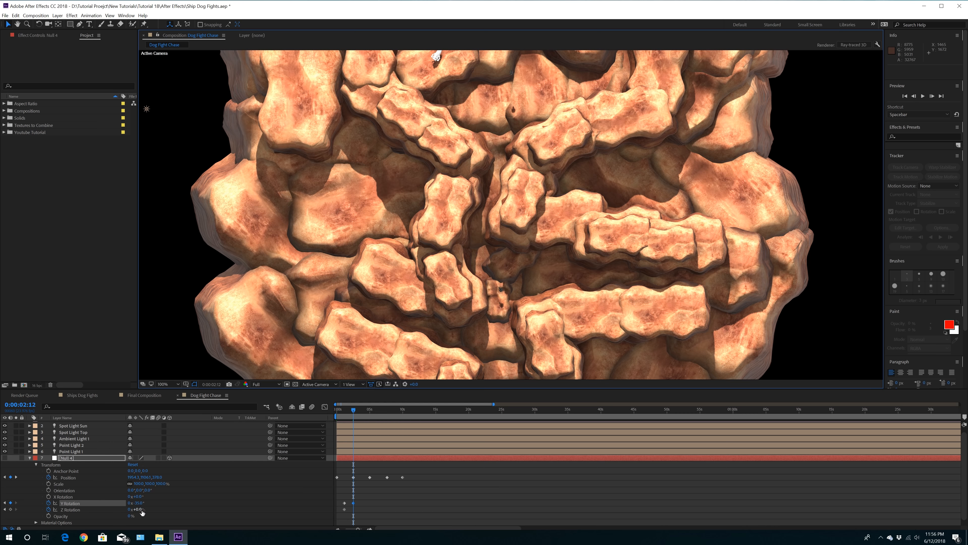
pyautogui.moveTo(139, 509); pyautogui.dragTo(150, 509)
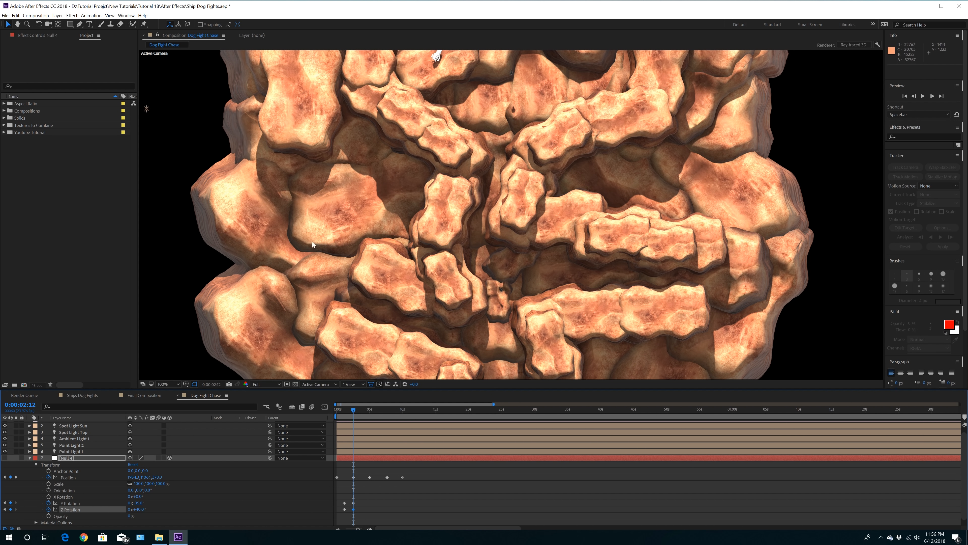
# Step: Shift Null 4's Y and Z Rotation keyframes slightly earlier so the first pair sits at 0:00:00:20
pyautogui.click(48, 23)
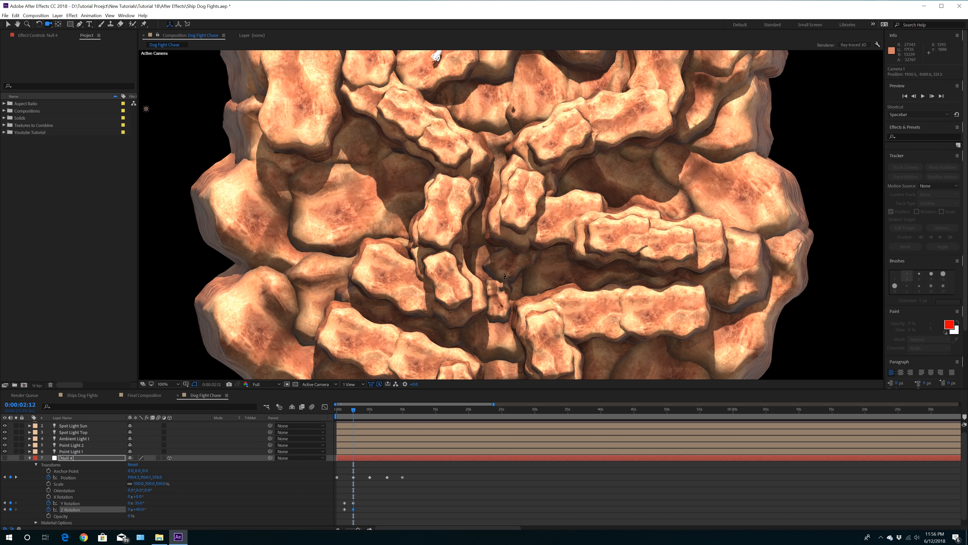
pyautogui.scroll(3, 503, 204)
pyautogui.scroll(3, 503, 205)
pyautogui.scroll(3, 494, 175)
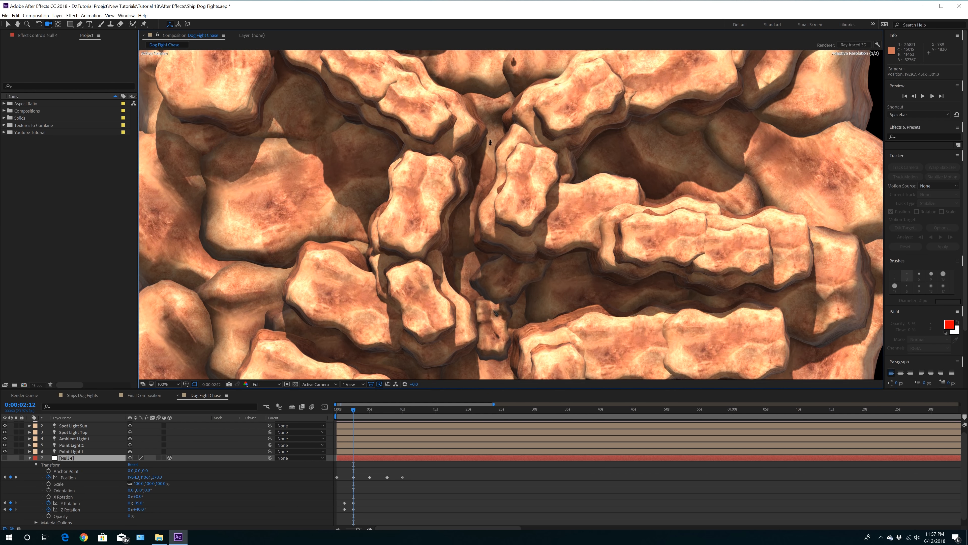
pyautogui.moveTo(504, 301); pyautogui.dragTo(465, 296)
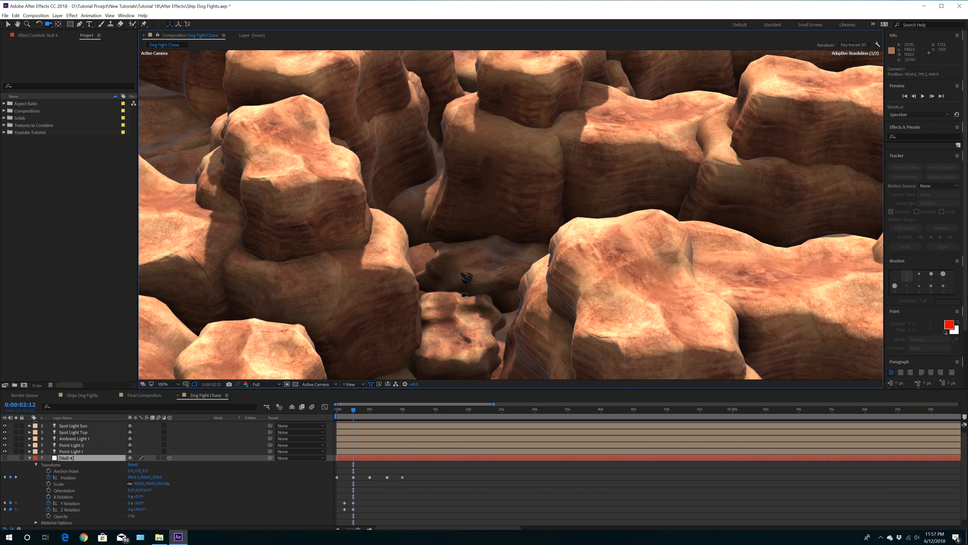
pyautogui.moveTo(354, 410)
pyautogui.mouseDown()
pyautogui.moveTo(344, 414)
pyautogui.moveTo(356, 412)
pyautogui.mouseUp()
pyautogui.moveTo(360, 496); pyautogui.dragTo(341, 503)
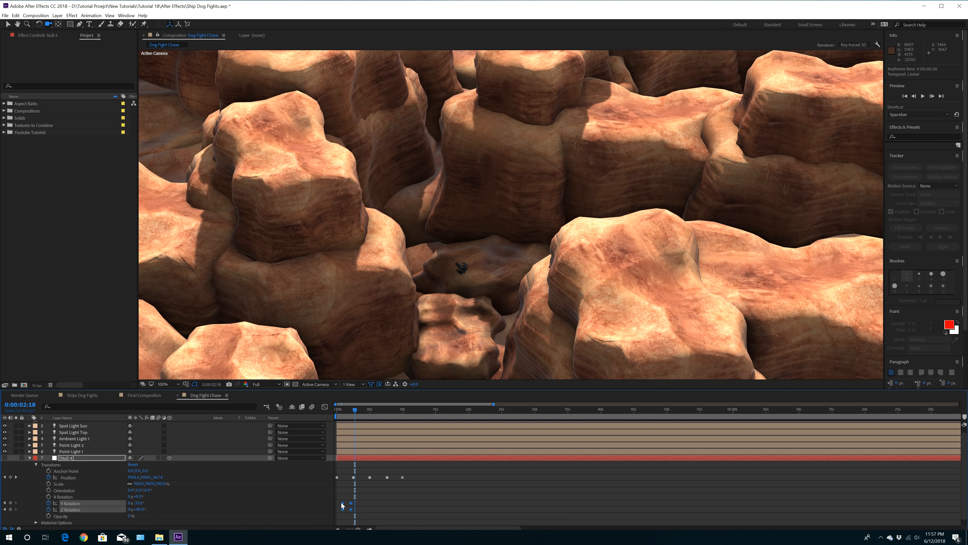
# Step: Add Y and Z Rotation keyframes to Null 4 at 0:00:04:02 that hold the current bank
pyautogui.moveTo(351, 411)
pyautogui.mouseDown()
pyautogui.moveTo(336, 417)
pyautogui.moveTo(363, 418)
pyautogui.mouseUp()
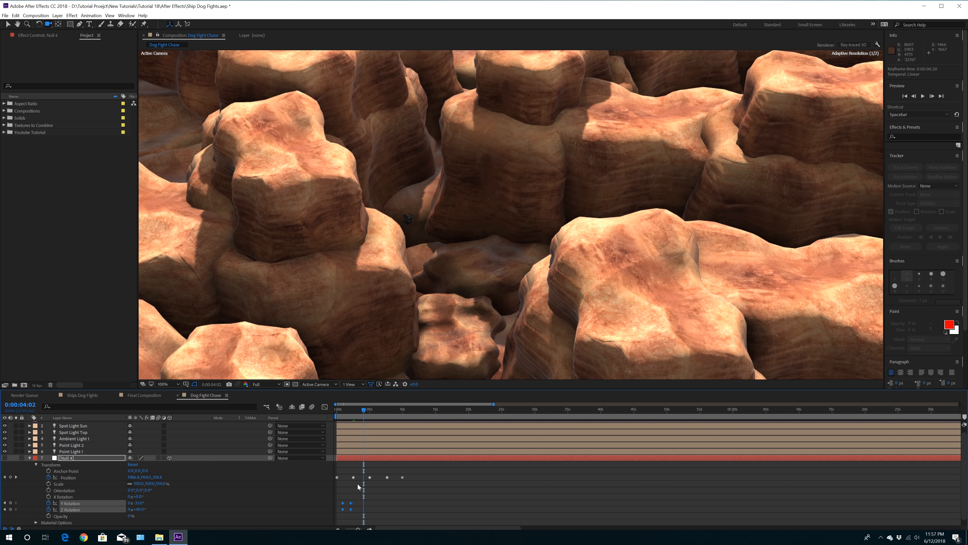
pyautogui.click(161, 503)
pyautogui.click(10, 503)
pyautogui.click(11, 509)
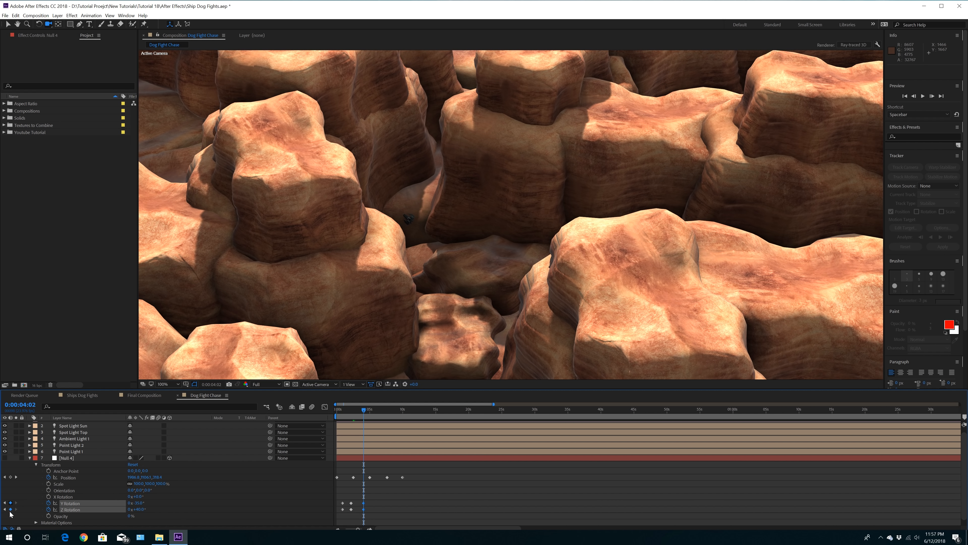
# Step: Bank Null 4 the opposite way at 0:00:05:01 by keyframing a positive Y Rotation and a negative Z Rotation
pyautogui.moveTo(364, 410); pyautogui.dragTo(371, 412)
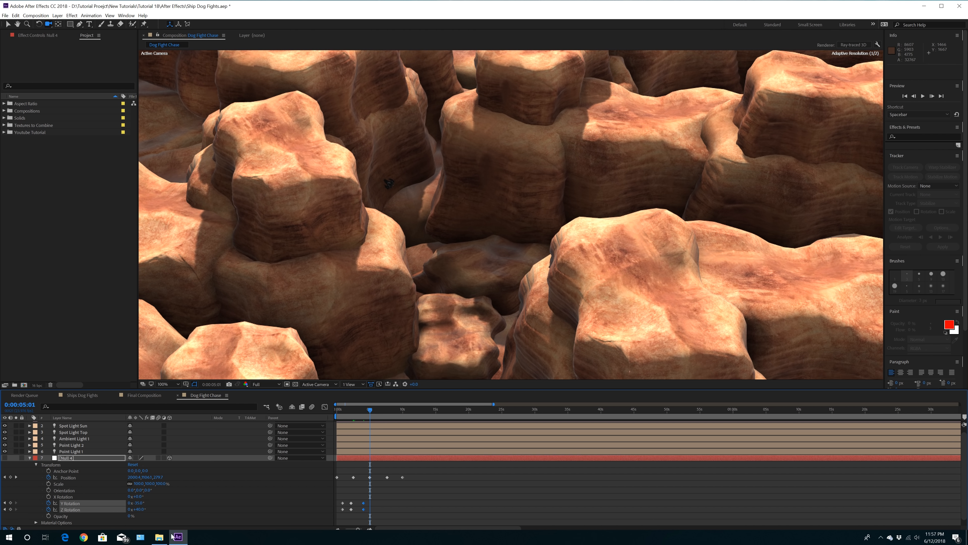
pyautogui.click(165, 513)
pyautogui.moveTo(140, 504)
pyautogui.mouseDown()
pyautogui.moveTo(163, 499)
pyautogui.moveTo(140, 509)
pyautogui.moveTo(153, 509)
pyautogui.mouseUp()
pyautogui.moveTo(112, 513); pyautogui.dragTo(110, 512)
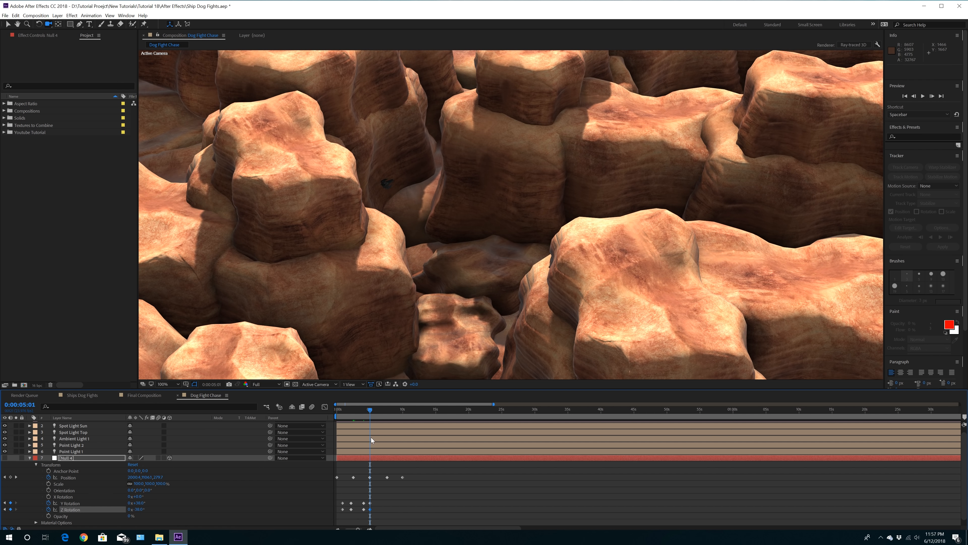
# Step: Move the third pair of Null 4's Y and Z Rotation keyframes earlier to 0:00:03:12 and check the turn
pyautogui.moveTo(370, 411)
pyautogui.mouseDown()
pyautogui.moveTo(343, 426)
pyautogui.moveTo(361, 431)
pyautogui.mouseUp()
pyautogui.moveTo(367, 504); pyautogui.dragTo(362, 507)
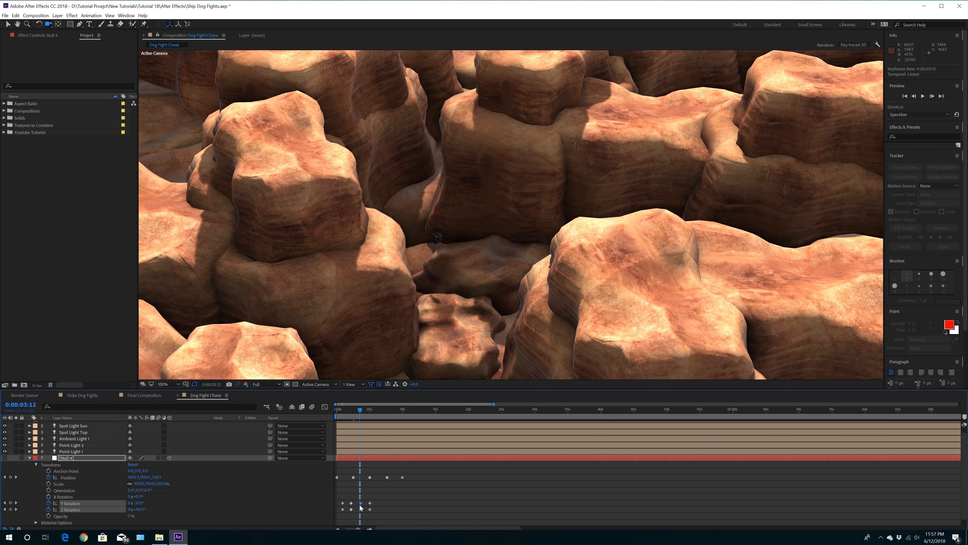
pyautogui.moveTo(360, 411)
pyautogui.mouseDown()
pyautogui.moveTo(378, 413)
pyautogui.moveTo(337, 424)
pyautogui.moveTo(356, 422)
pyautogui.mouseUp()
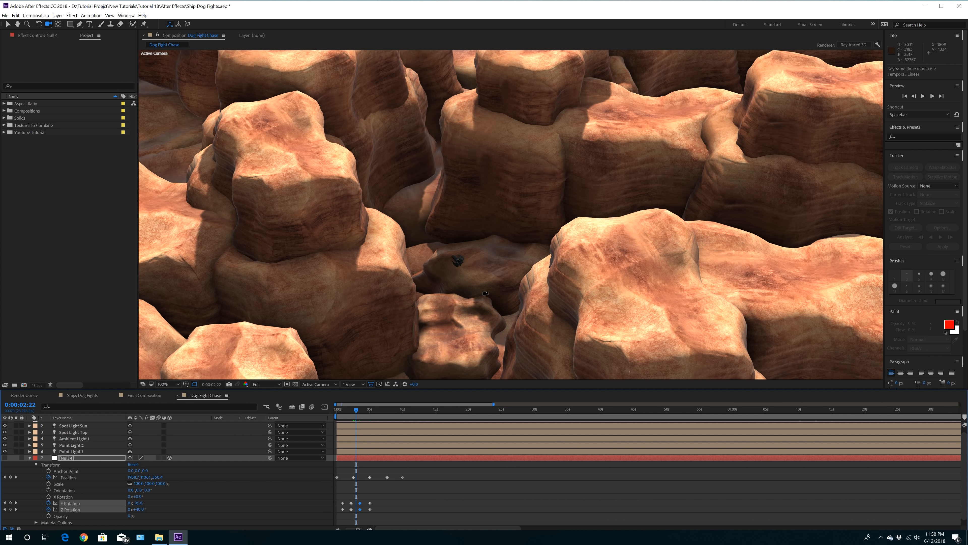
# Step: Add Y and Z Rotation keyframes to Null 4 at 0:00:06:13 that hold the current bank
pyautogui.scroll(-1, 483, 293)
pyautogui.moveTo(356, 410); pyautogui.dragTo(380, 411)
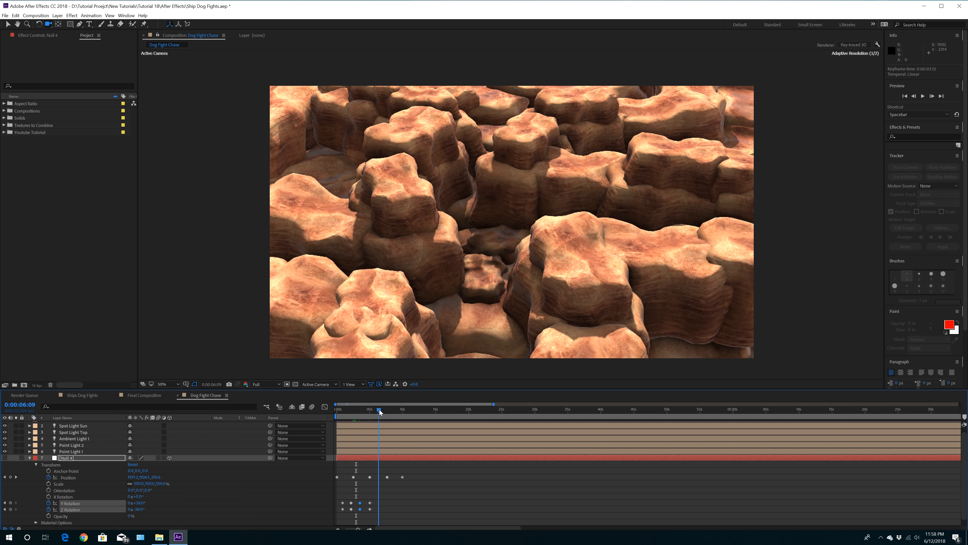
pyautogui.moveTo(465, 179); pyautogui.dragTo(511, 277)
pyautogui.moveTo(379, 409); pyautogui.dragTo(380, 414)
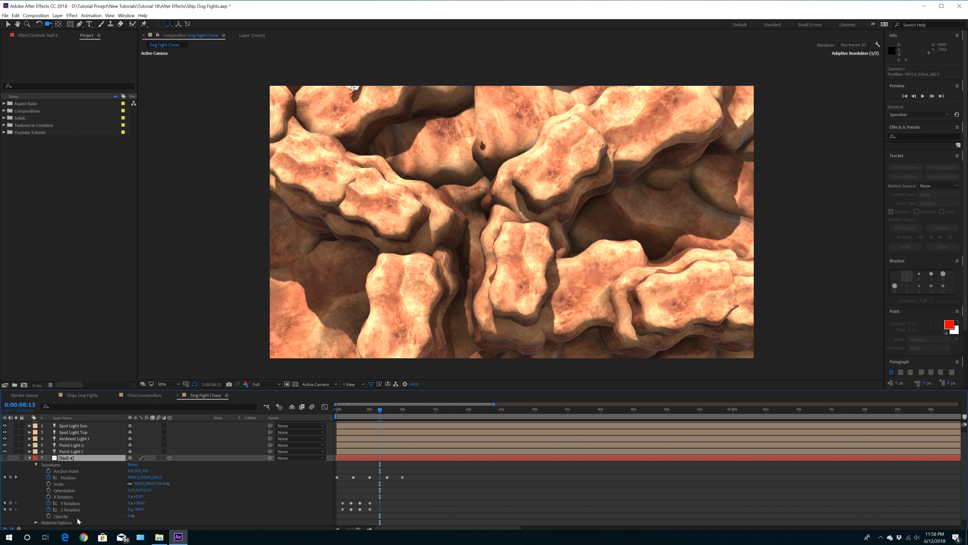
pyautogui.click(10, 503)
pyautogui.click(10, 509)
# Step: Reverse Null 4's bank at 0:00:07:13 by keyframing a negative Y Rotation and a positive Z Rotation
pyautogui.moveTo(378, 410); pyautogui.dragTo(384, 411)
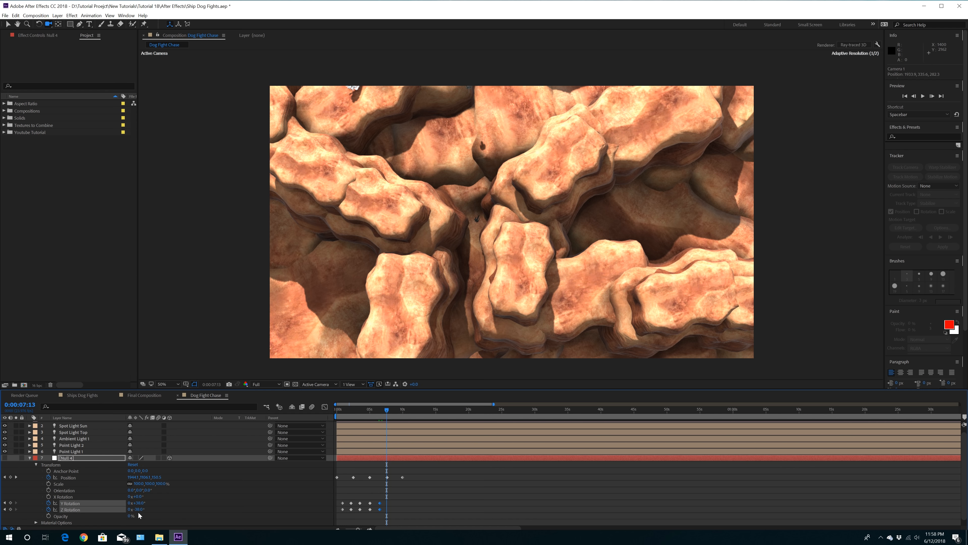
pyautogui.click(160, 506)
pyautogui.moveTo(142, 506); pyautogui.dragTo(135, 503)
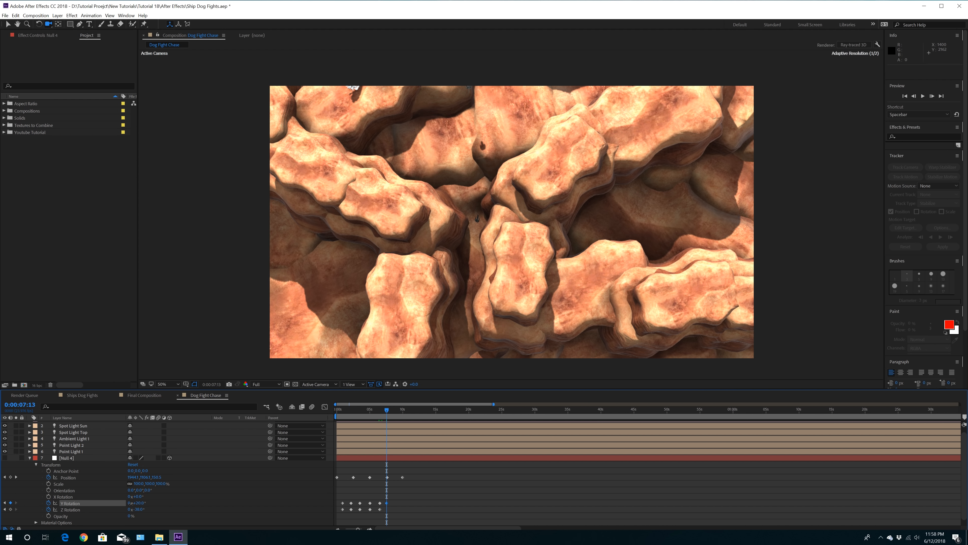
pyautogui.moveTo(121, 503); pyautogui.dragTo(136, 509)
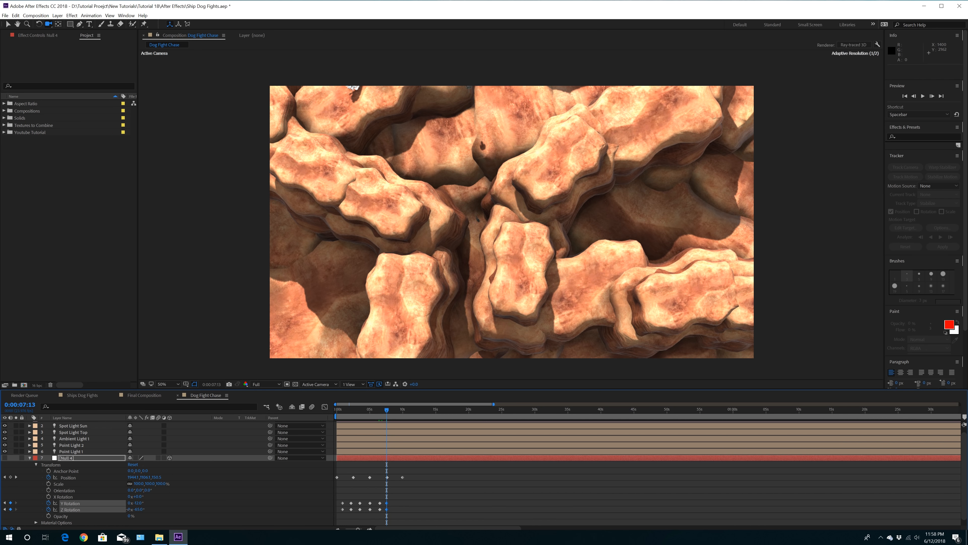
pyautogui.moveTo(162, 504); pyautogui.dragTo(162, 505)
# Step: Shift the last two pairs of Null 4's rotation keyframes earlier so the first of them starts at 0:00:06:02
pyautogui.moveTo(388, 415)
pyautogui.mouseDown()
pyautogui.moveTo(372, 417)
pyautogui.moveTo(393, 412)
pyautogui.moveTo(383, 414)
pyautogui.mouseUp()
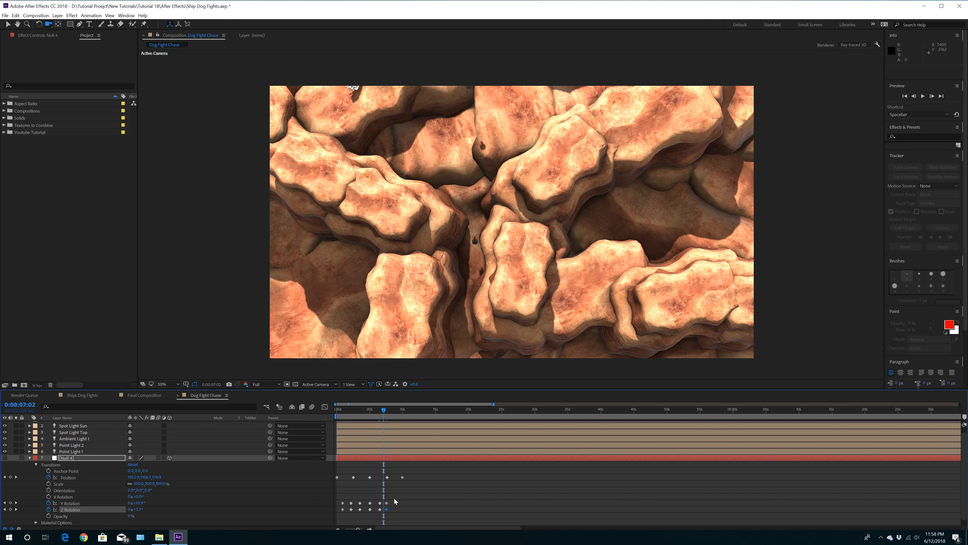
pyautogui.moveTo(392, 501)
pyautogui.mouseDown()
pyautogui.moveTo(379, 512)
pyautogui.moveTo(378, 504)
pyautogui.mouseUp()
pyautogui.moveTo(384, 412)
pyautogui.mouseDown()
pyautogui.moveTo(336, 421)
pyautogui.moveTo(384, 419)
pyautogui.mouseUp()
# Step: Adjust Null 4's Y Rotation and set its Z Rotation to 0 at 0:00:08:17
pyautogui.moveTo(386, 418); pyautogui.dragTo(395, 416)
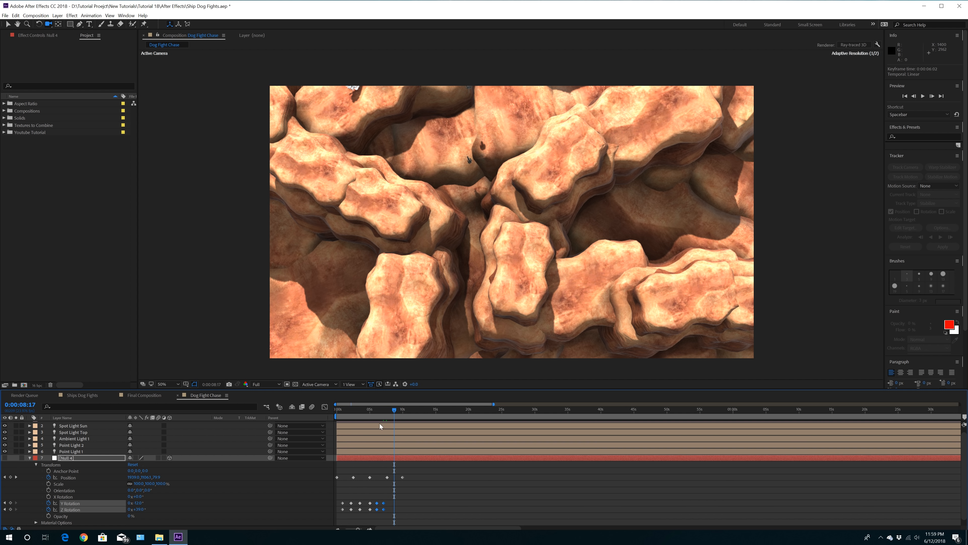
pyautogui.click(148, 510)
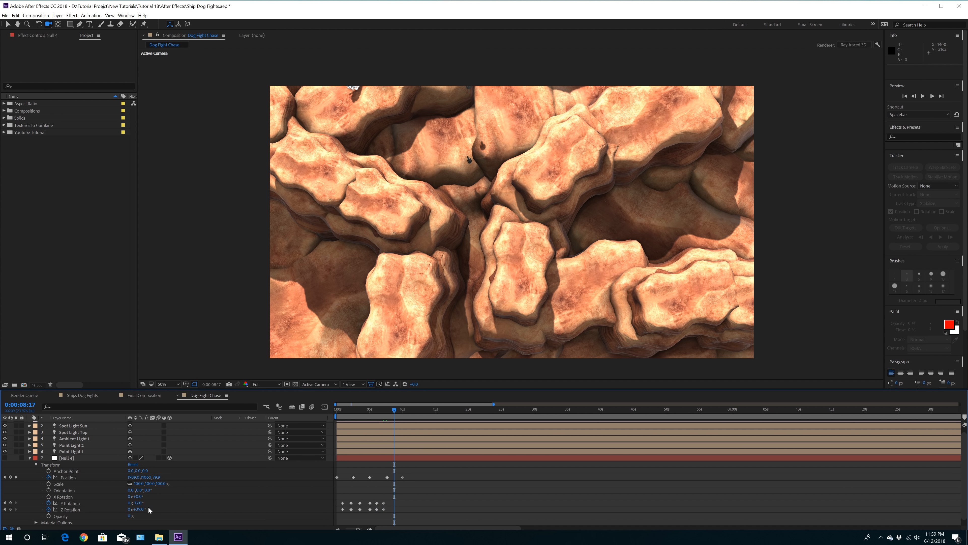
pyautogui.moveTo(138, 503); pyautogui.dragTo(146, 508)
pyautogui.click(137, 508)
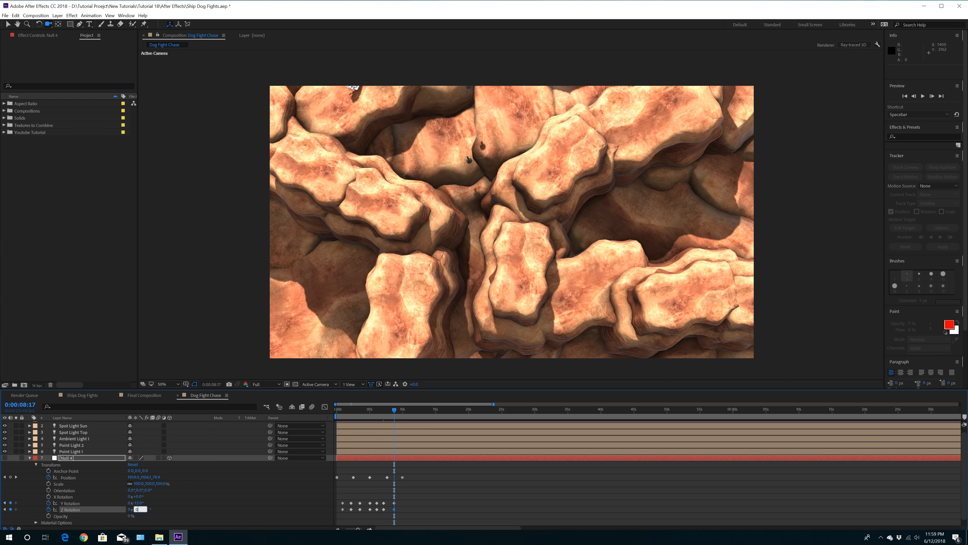
pyautogui.press('Return')
# Step: Return to the start of the timeline and view the canyon from above to review Null 4's animated flight
pyautogui.moveTo(395, 410); pyautogui.dragTo(336, 422)
pyautogui.moveTo(447, 276); pyautogui.dragTo(498, 204)
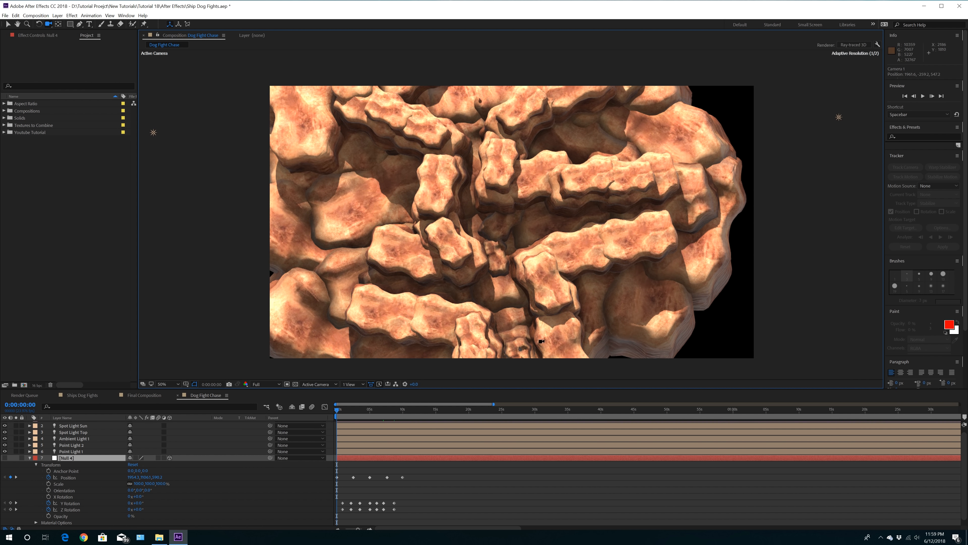
pyautogui.moveTo(339, 412)
pyautogui.mouseDown()
pyautogui.moveTo(401, 399)
pyautogui.moveTo(336, 427)
pyautogui.mouseUp()
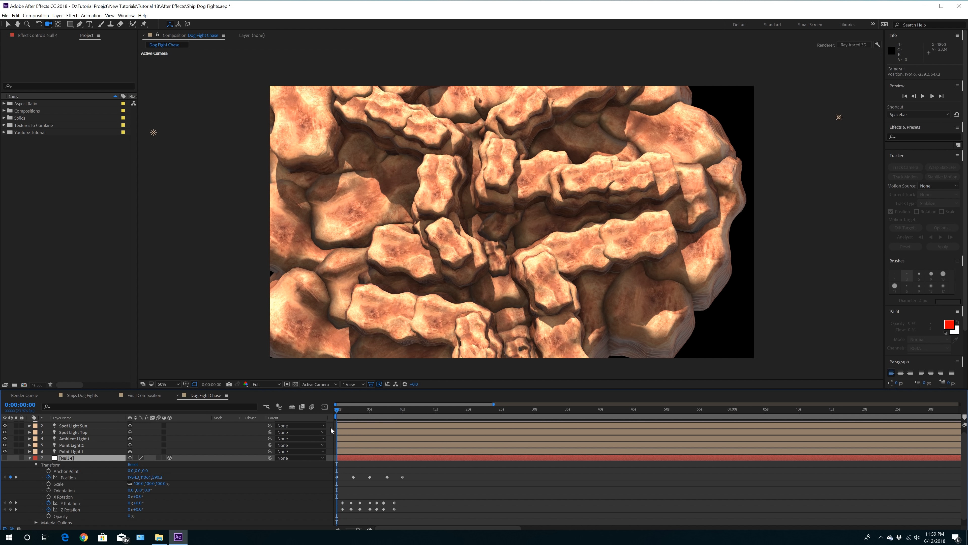
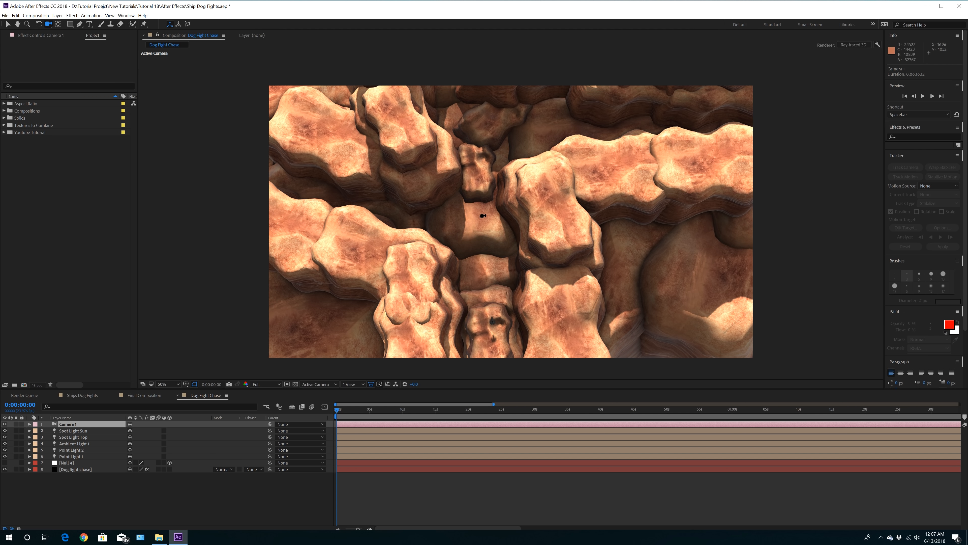
# Step: Lower Camera 1 into the canyon behind the jet and set up two horizontal views with the Top view framed on the camera
pyautogui.moveTo(487, 199); pyautogui.dragTo(514, 220)
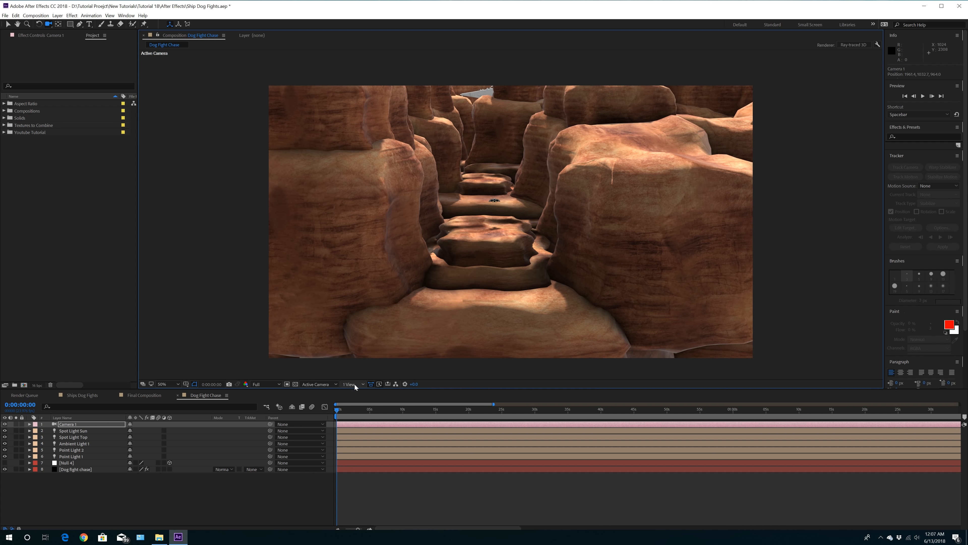
pyautogui.moveTo(506, 231)
pyautogui.mouseDown()
pyautogui.moveTo(495, 207)
pyautogui.moveTo(506, 222)
pyautogui.mouseUp()
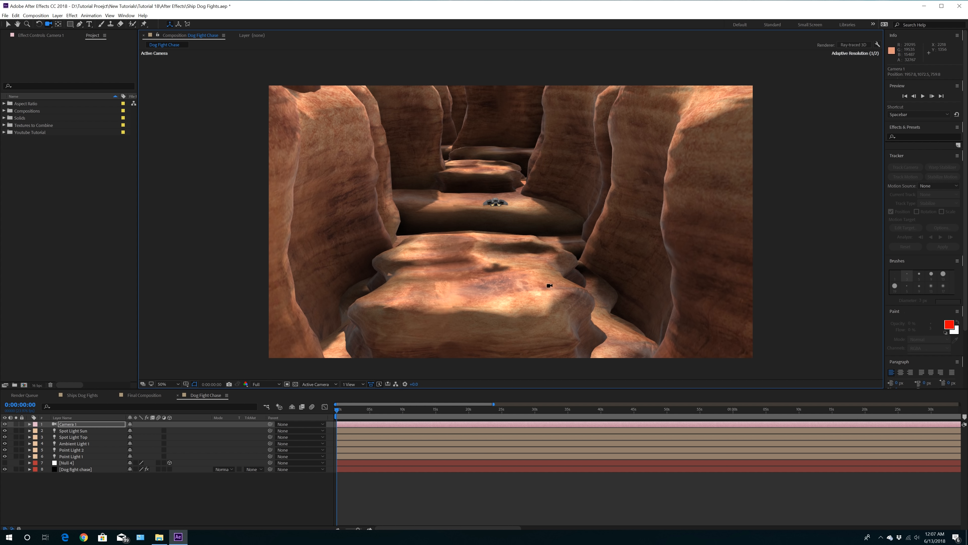
pyautogui.click(352, 383)
pyautogui.click(361, 401)
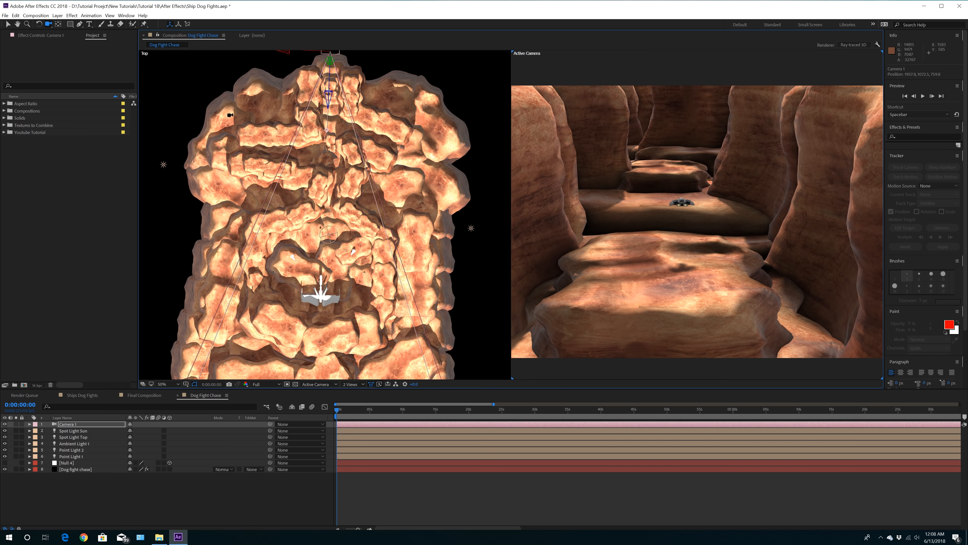
pyautogui.click(9, 24)
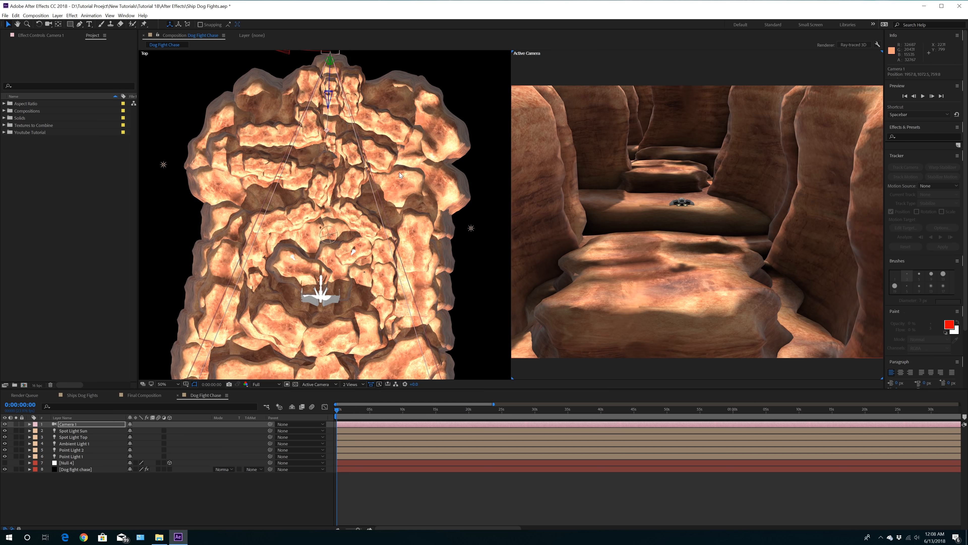
pyautogui.scroll(-1, 400, 175)
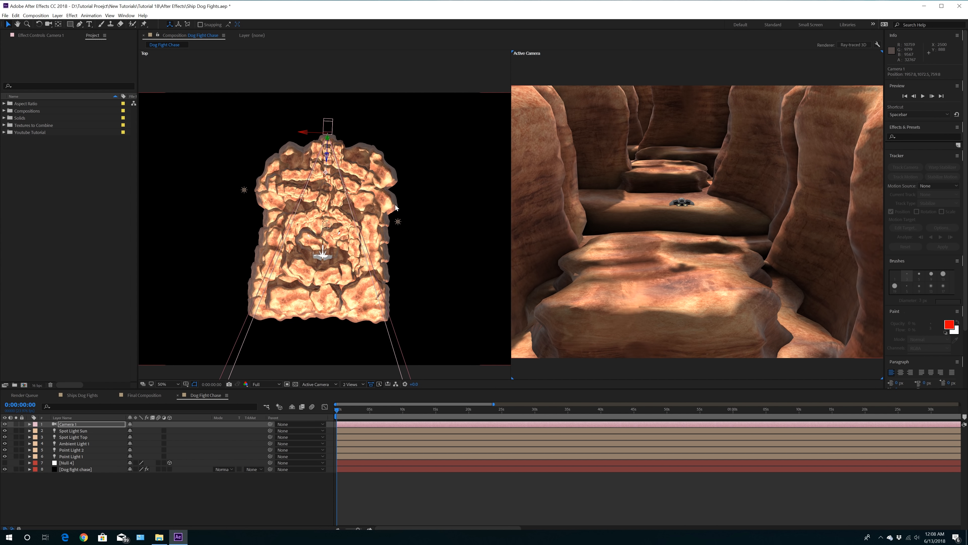
pyautogui.scroll(1, 397, 207)
pyautogui.click(48, 24)
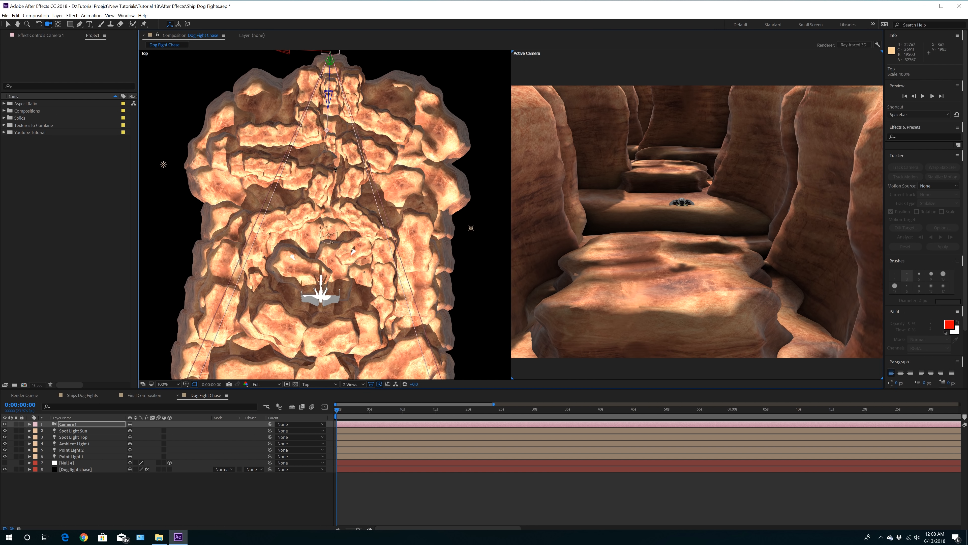
pyautogui.scroll(2, 364, 159)
pyautogui.moveTo(364, 158); pyautogui.dragTo(366, 218)
pyautogui.press('v')
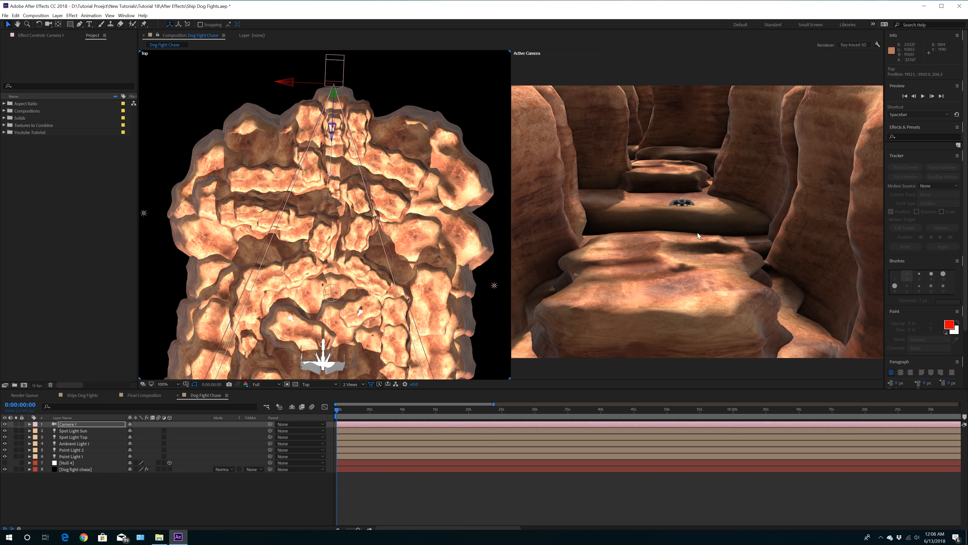
# Step: Fine-tune Camera 1's framing of the jet and add its first Point of Interest and Position keyframes at 0:00:00:00
pyautogui.press('c')
pyautogui.click(686, 242)
pyautogui.moveTo(687, 242); pyautogui.dragTo(688, 229)
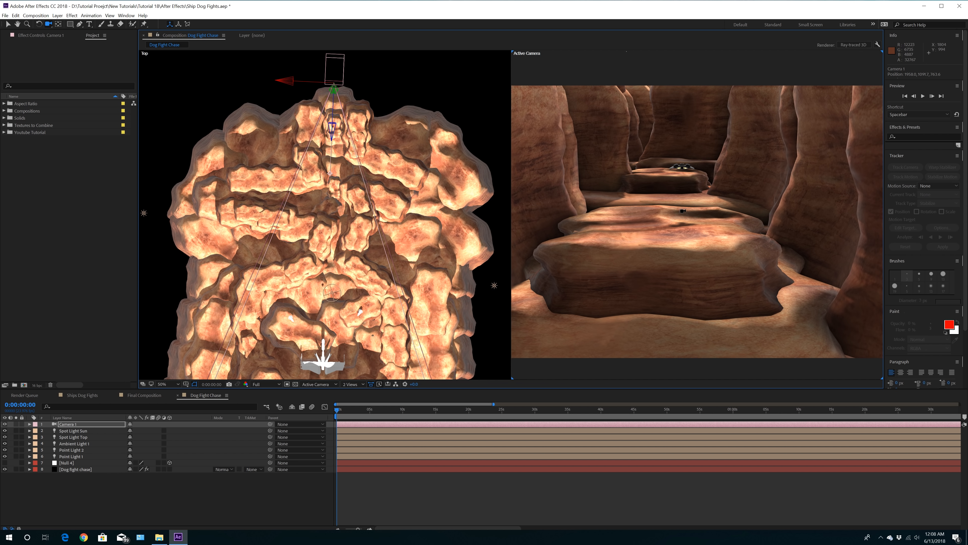
pyautogui.press('v')
pyautogui.click(29, 424)
pyautogui.click(48, 437)
pyautogui.click(48, 444)
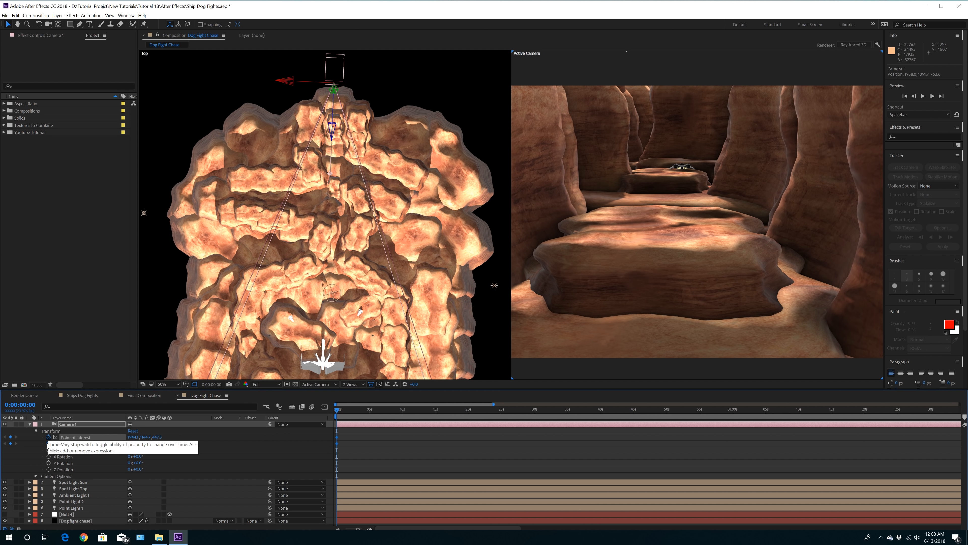
# Step: Move Camera 1 forward through the canyon behind the jet at 0:00:02:10, adding Point of Interest and Position keyframes there
pyautogui.click(354, 414)
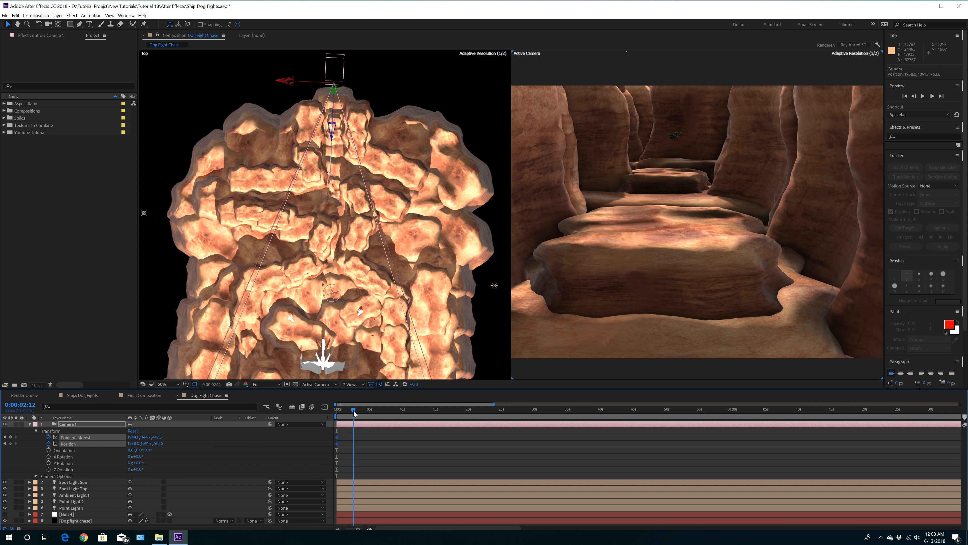
pyautogui.moveTo(354, 411); pyautogui.dragTo(353, 411)
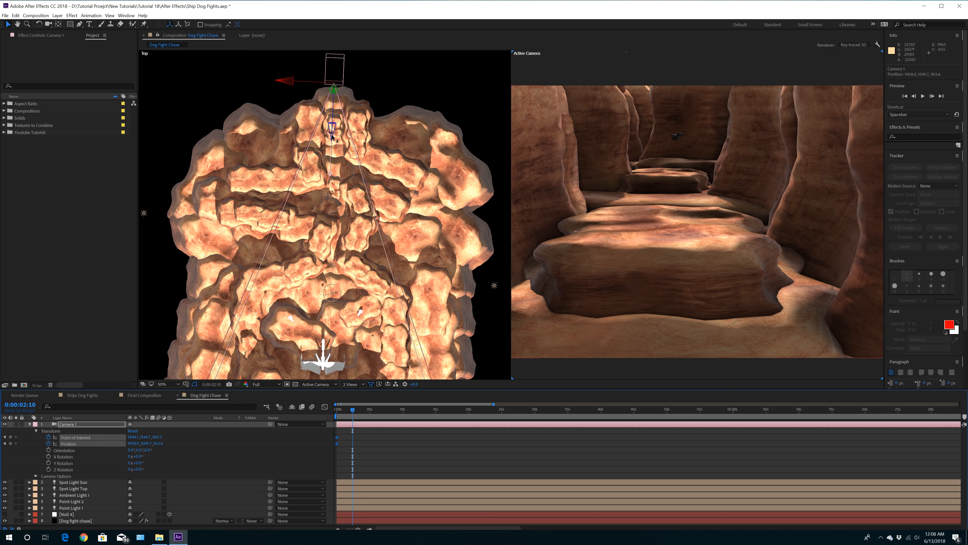
pyautogui.moveTo(331, 133); pyautogui.dragTo(338, 186)
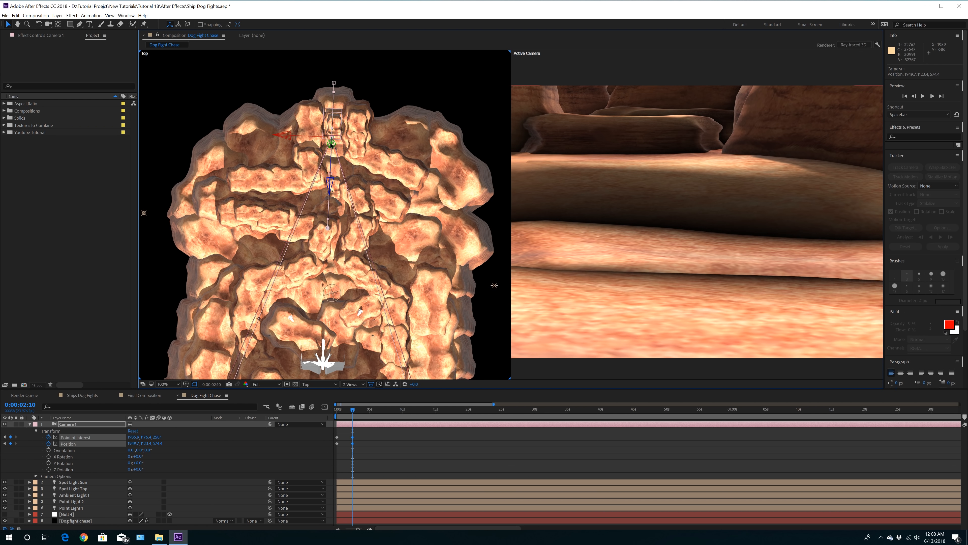
pyautogui.moveTo(331, 145); pyautogui.dragTo(312, 157)
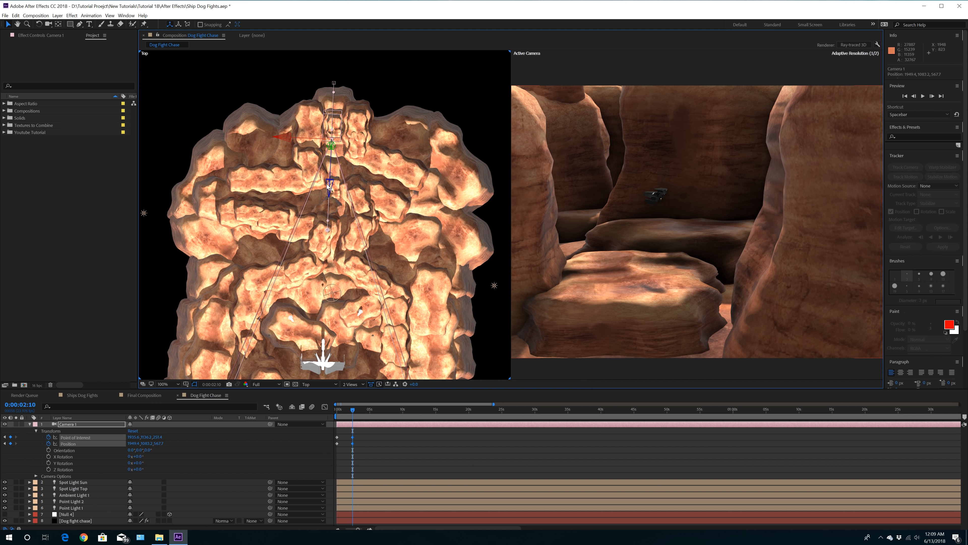
pyautogui.moveTo(330, 187); pyautogui.dragTo(333, 209)
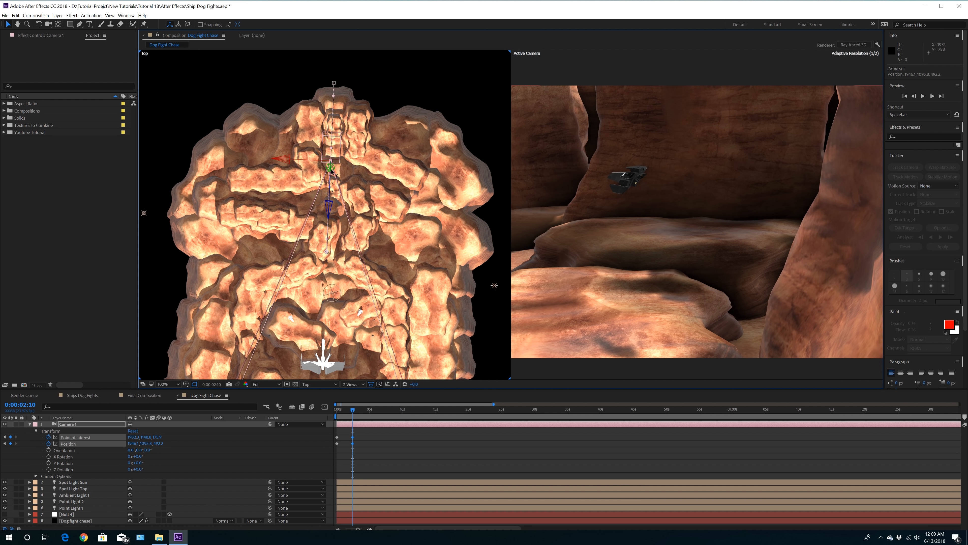
pyautogui.moveTo(330, 168); pyautogui.dragTo(331, 170)
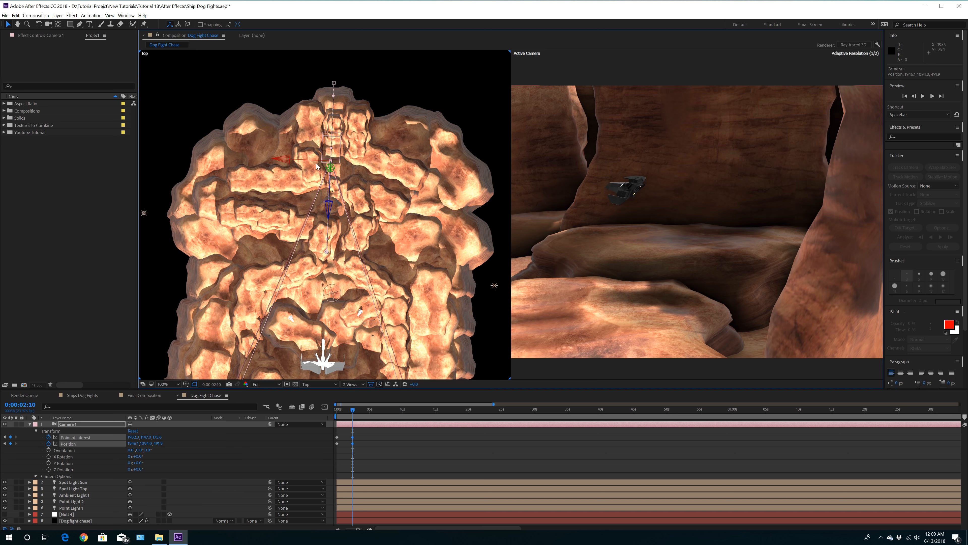
pyautogui.moveTo(288, 160); pyautogui.dragTo(294, 161)
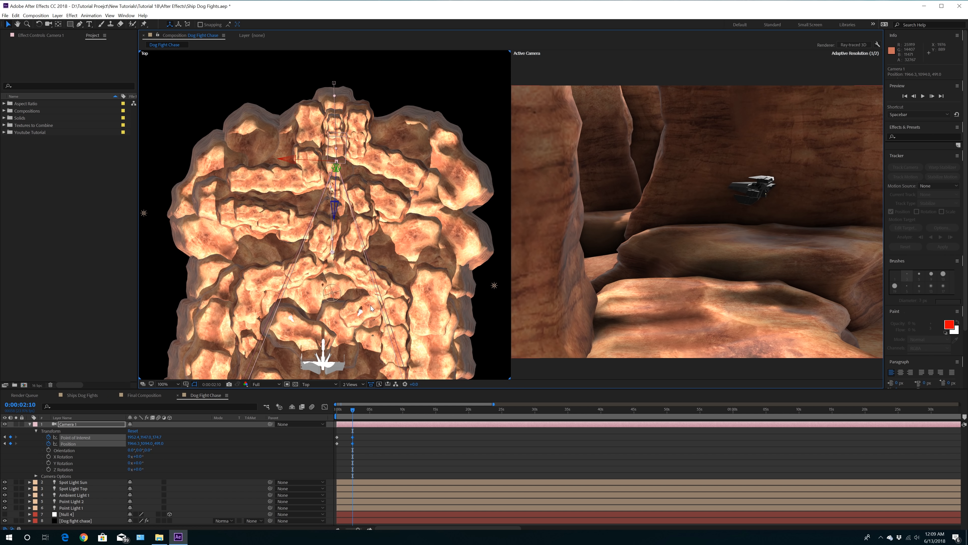
pyautogui.moveTo(350, 413); pyautogui.dragTo(370, 412)
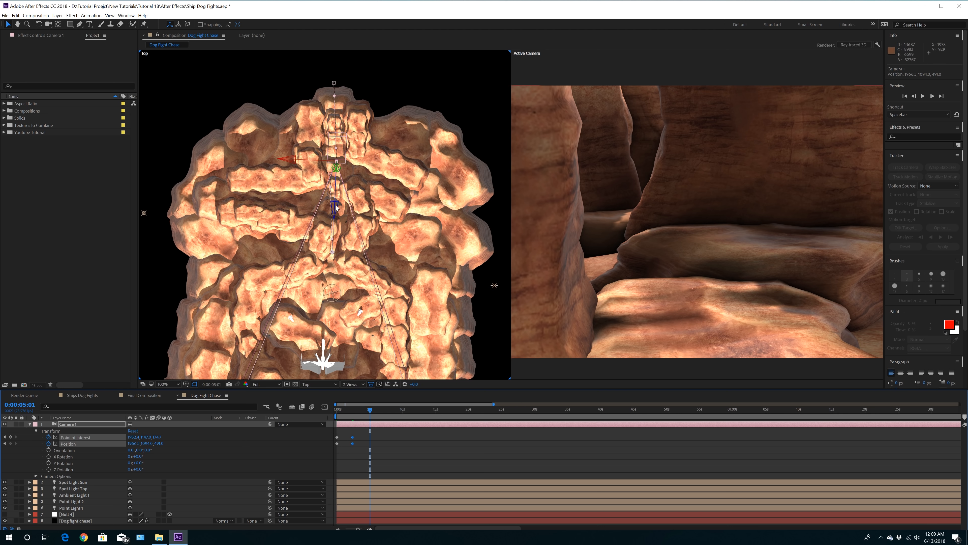
pyautogui.moveTo(335, 208); pyautogui.dragTo(342, 250)
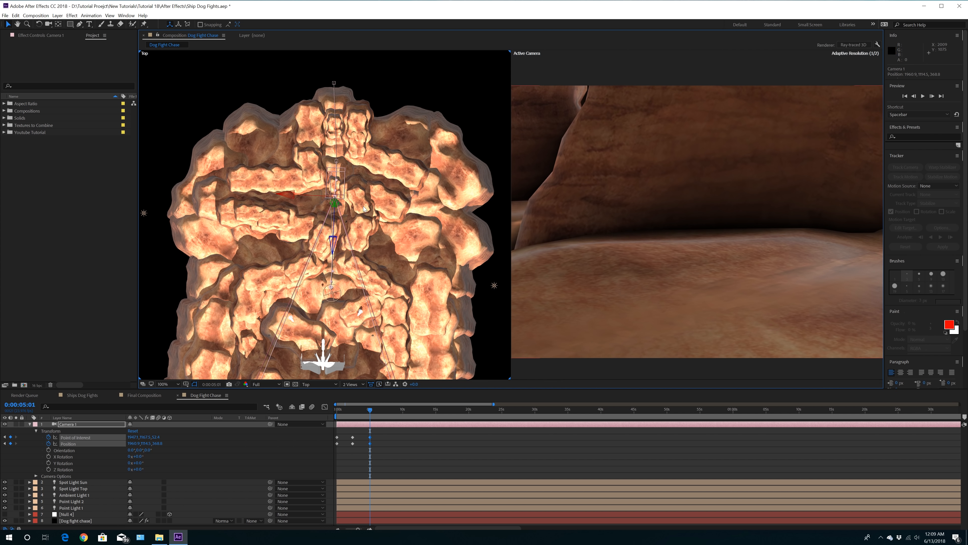
pyautogui.moveTo(334, 205); pyautogui.dragTo(300, 200)
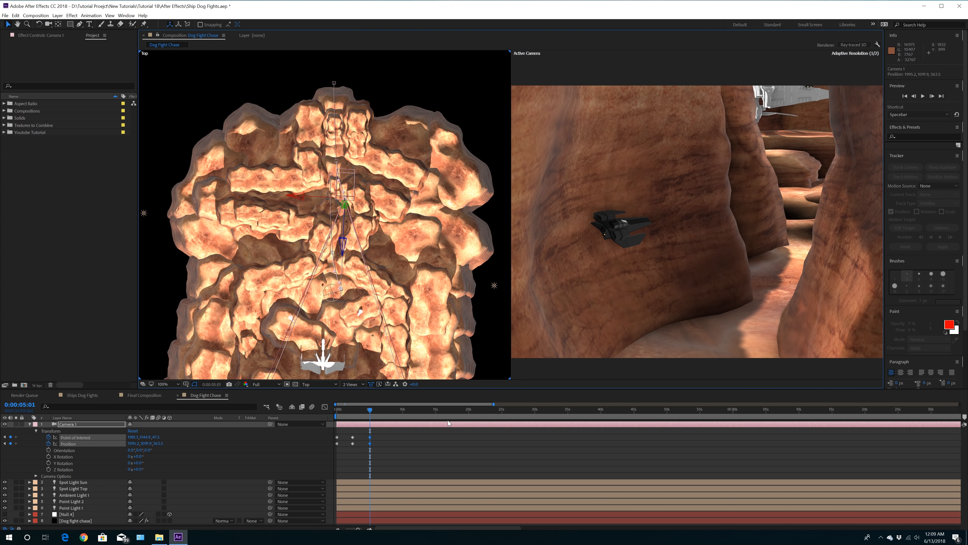
pyautogui.click(370, 411)
pyautogui.moveTo(370, 413); pyautogui.dragTo(358, 413)
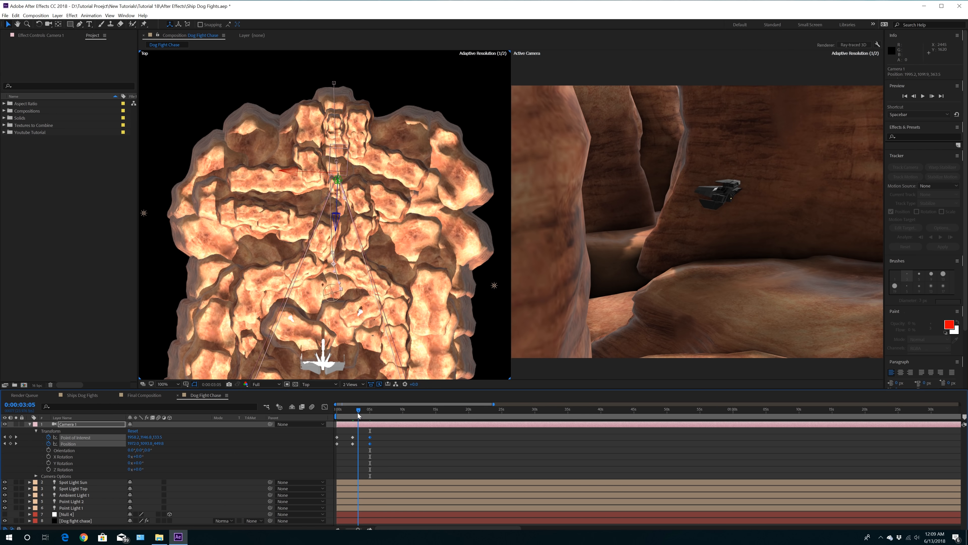
pyautogui.moveTo(358, 413); pyautogui.dragTo(352, 419)
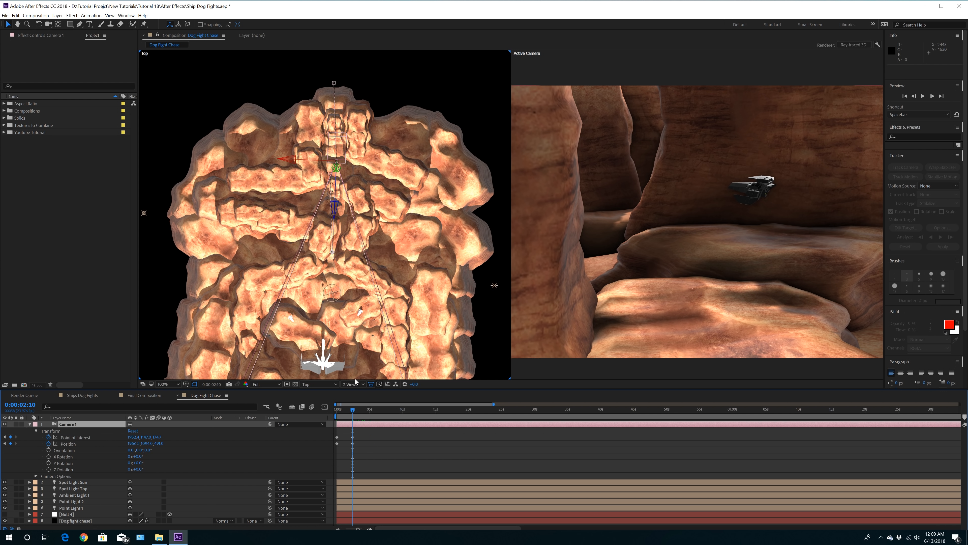
# Step: Advance Camera 1 farther along the canyon at 0:00:04:22 and adjust its height, adding another pair of Point of Interest and Position keyframes
pyautogui.moveTo(353, 410); pyautogui.dragTo(369, 409)
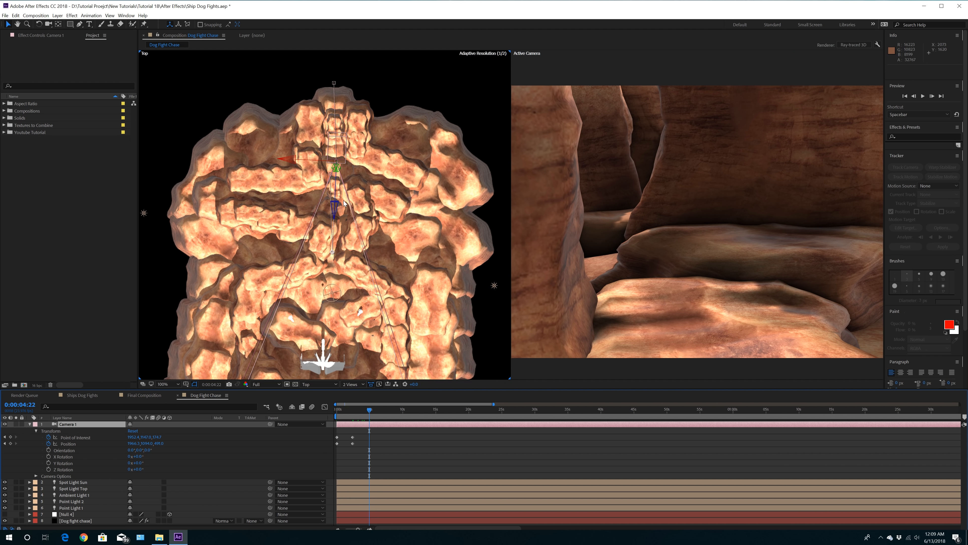
pyautogui.moveTo(290, 160); pyautogui.dragTo(287, 160)
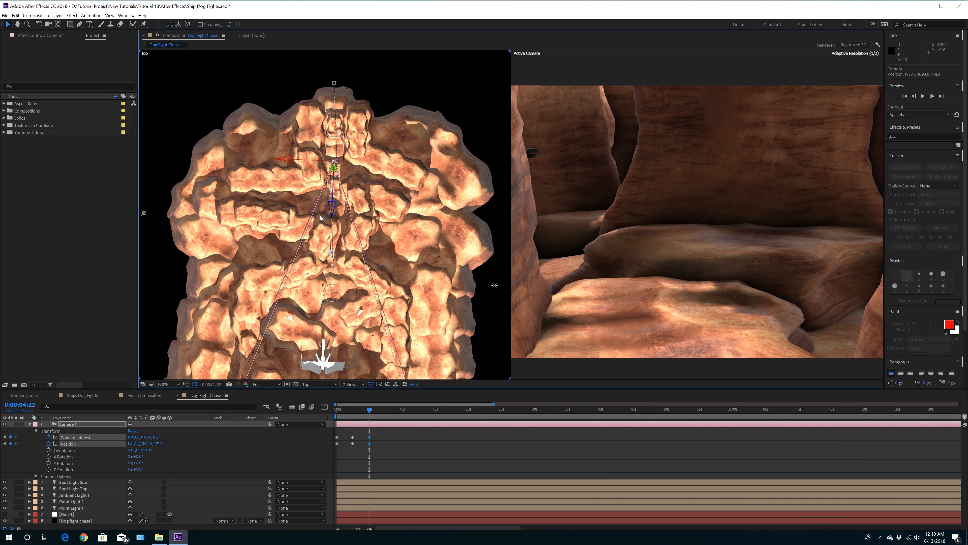
pyautogui.moveTo(332, 206); pyautogui.dragTo(337, 231)
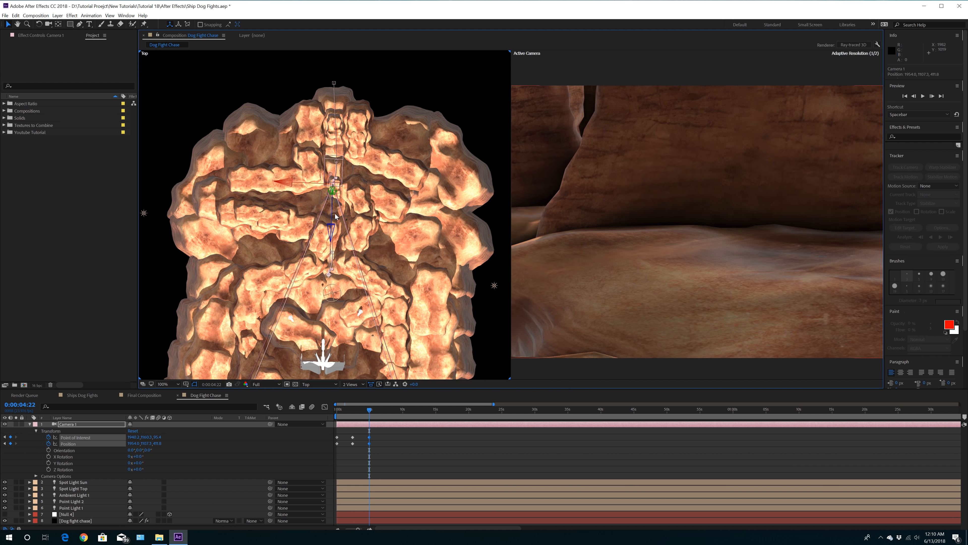
pyautogui.moveTo(332, 193); pyautogui.dragTo(320, 199)
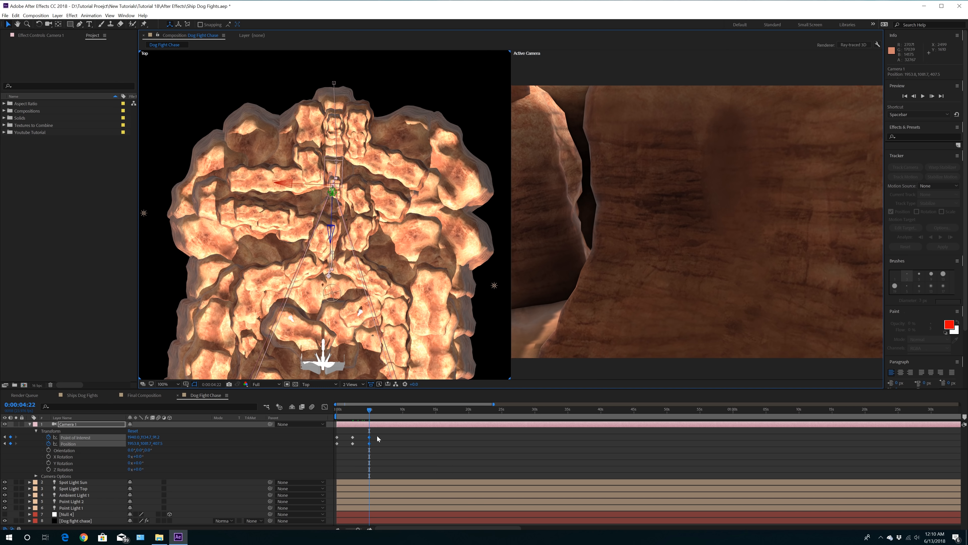
# Step: Shift Camera 1 sideways and forward between the canyon walls at 0:00:07:07 to keyframe its path toward the jet
pyautogui.click(385, 412)
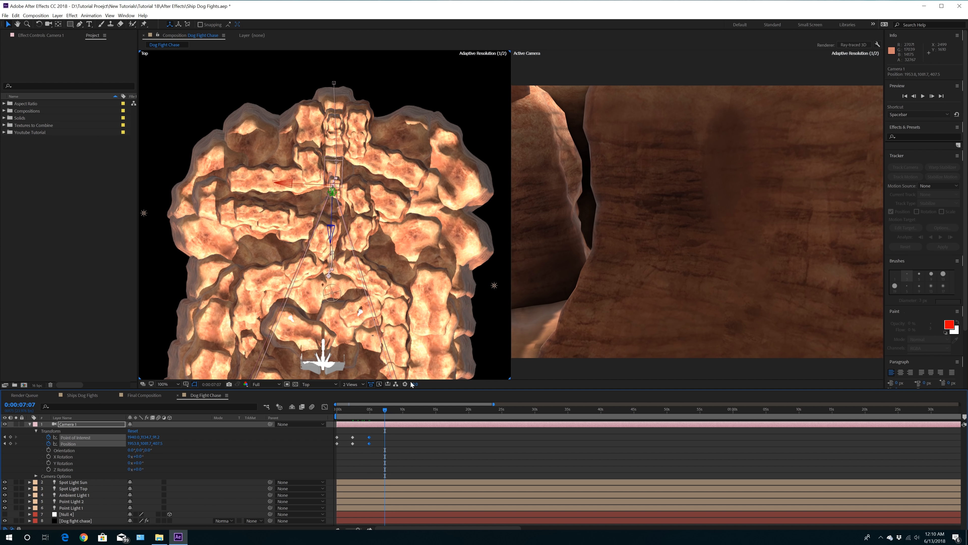
pyautogui.moveTo(289, 186); pyautogui.dragTo(300, 188)
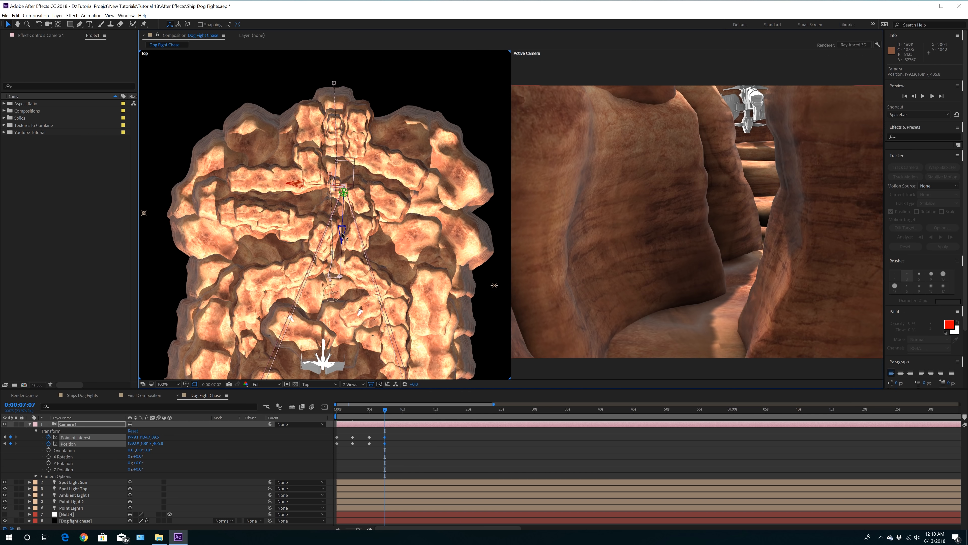
pyautogui.moveTo(342, 235); pyautogui.dragTo(348, 259)
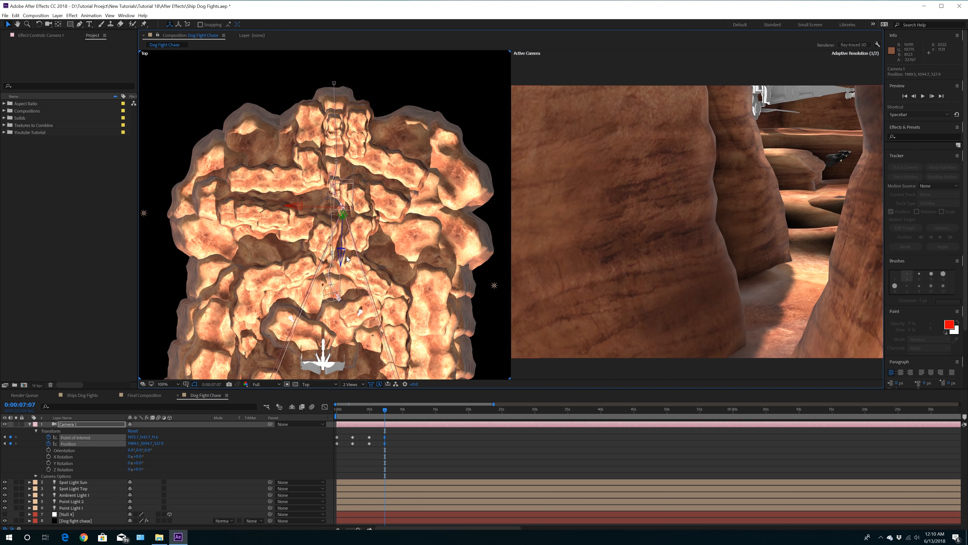
pyautogui.moveTo(385, 413)
pyautogui.mouseDown()
pyautogui.moveTo(359, 416)
pyautogui.moveTo(386, 419)
pyautogui.mouseUp()
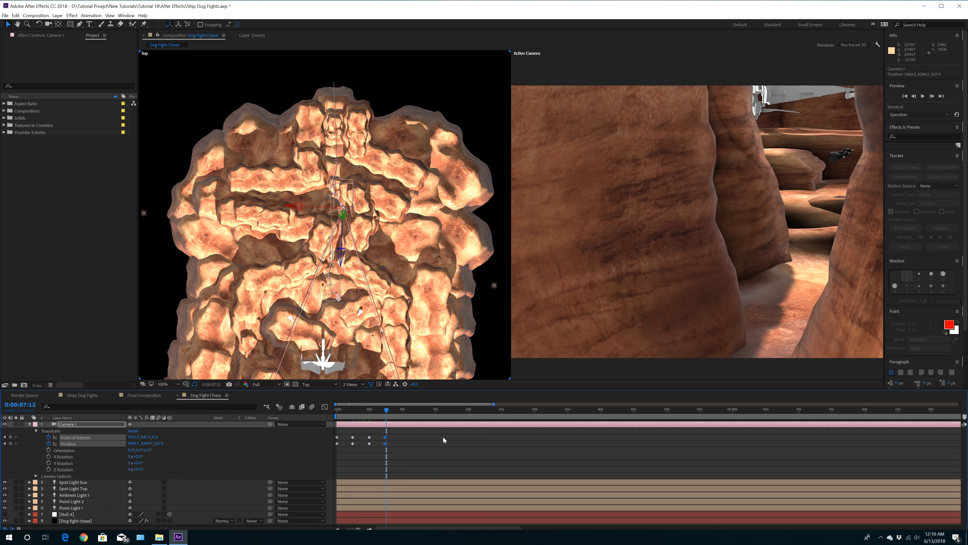
# Step: Try to keyframe Camera 1 farther down the canyon at 0:00:09:23, adjusting its height to frame the jet
pyautogui.moveTo(387, 410); pyautogui.dragTo(402, 415)
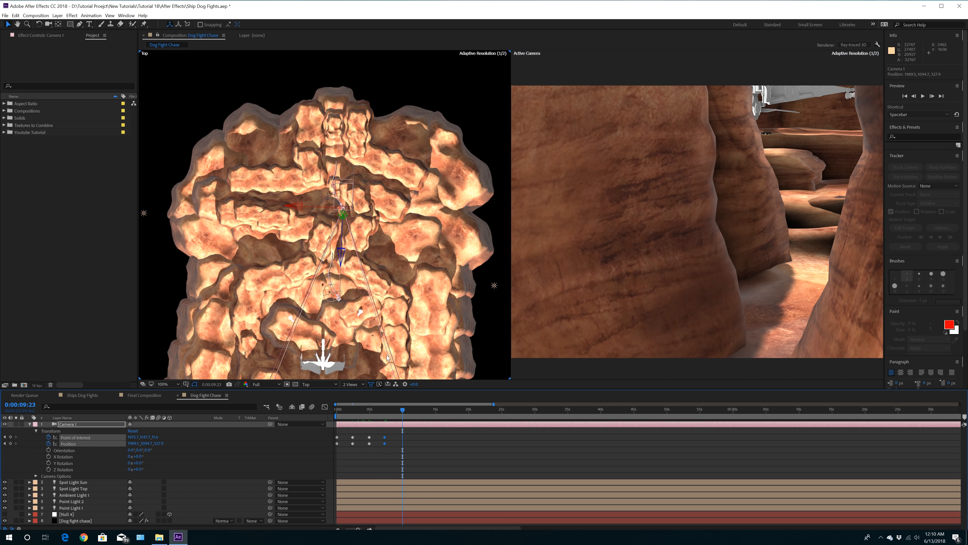
pyautogui.moveTo(334, 199); pyautogui.dragTo(251, 244)
pyautogui.click(322, 279)
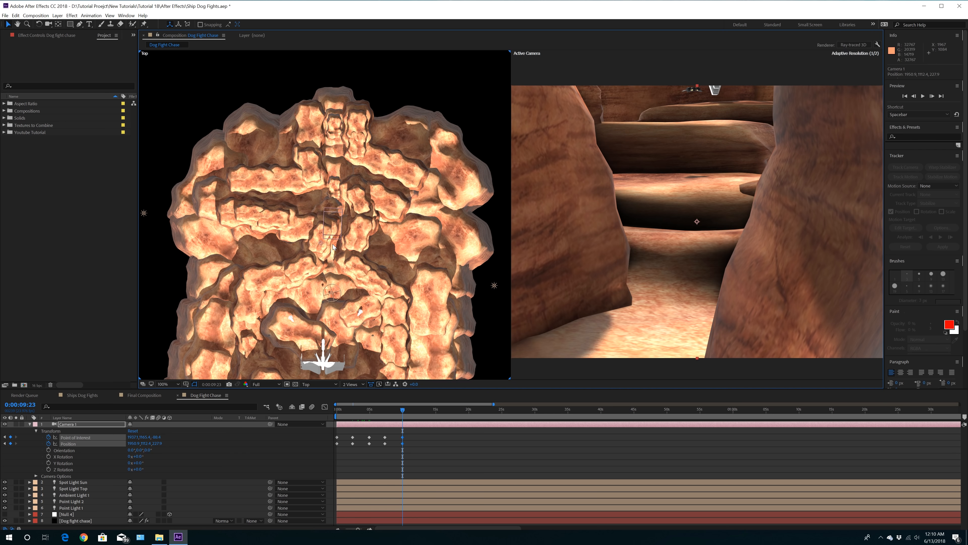
pyautogui.click(84, 426)
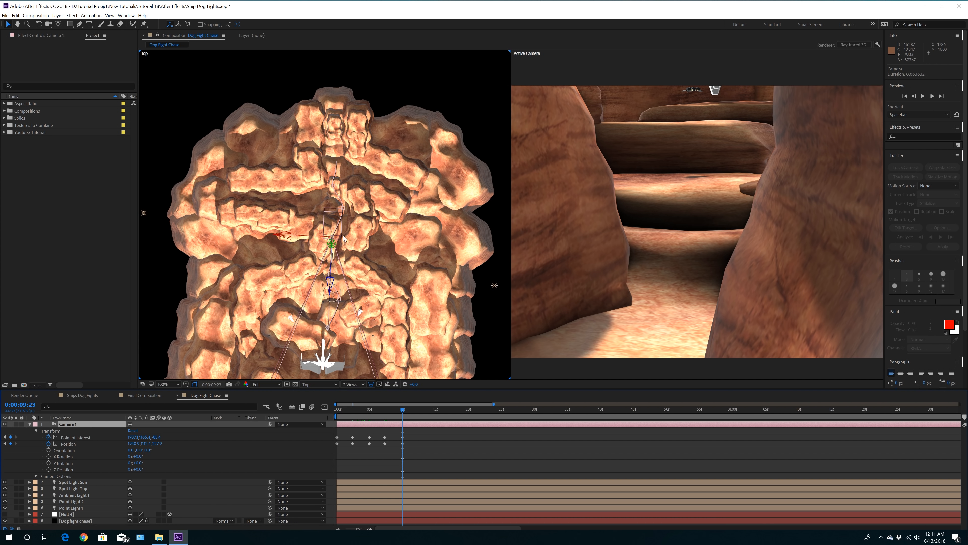
pyautogui.moveTo(331, 244); pyautogui.dragTo(331, 252)
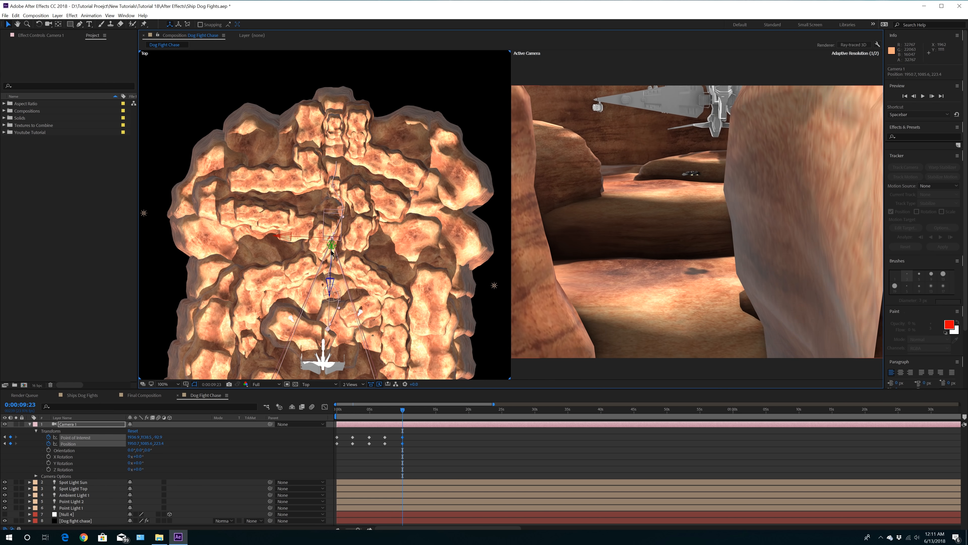
pyautogui.moveTo(405, 411); pyautogui.dragTo(396, 412)
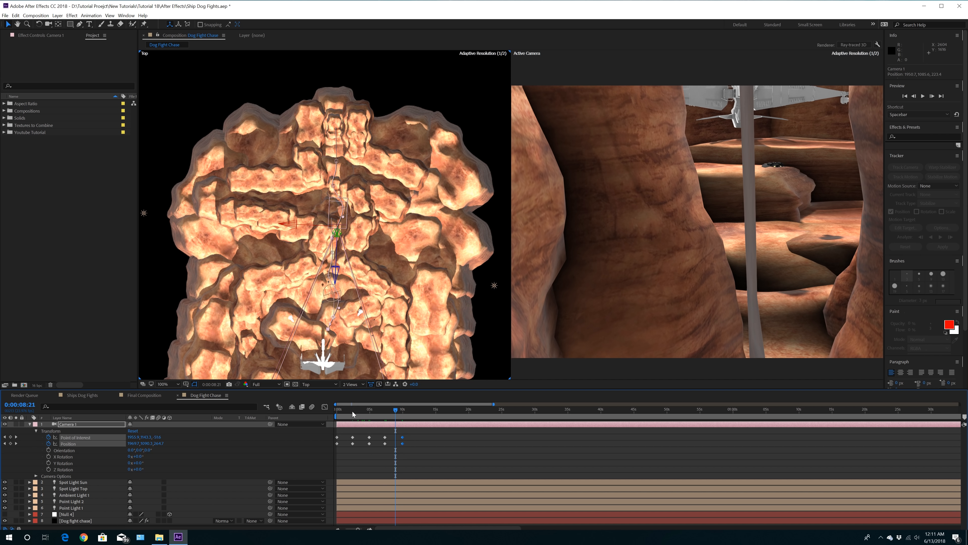
pyautogui.moveTo(293, 226); pyautogui.dragTo(291, 228)
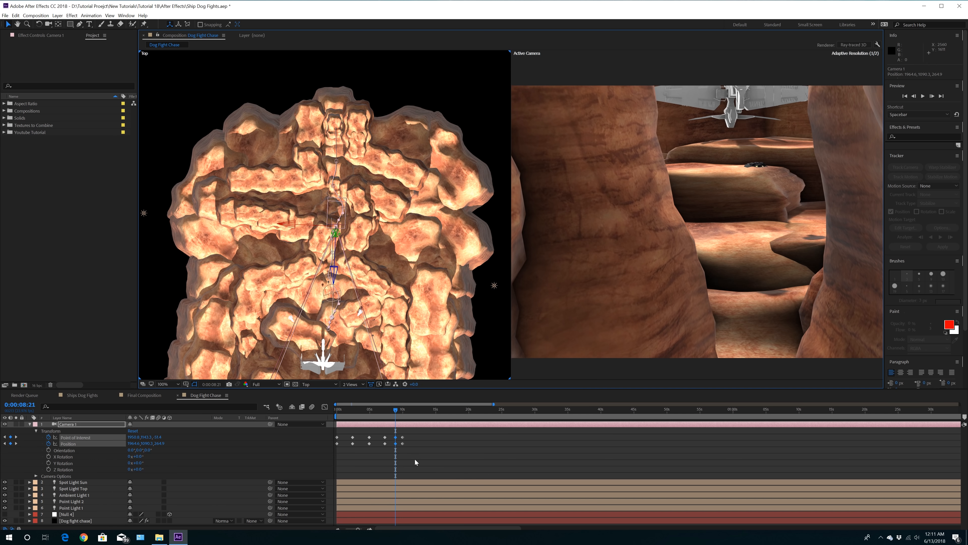
pyautogui.moveTo(396, 411); pyautogui.dragTo(395, 416)
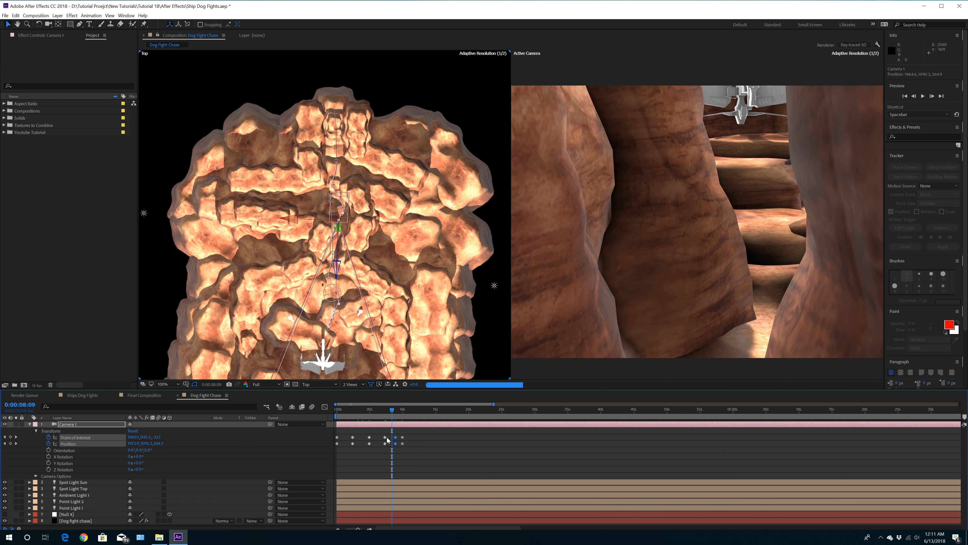
pyautogui.moveTo(395, 434); pyautogui.dragTo(398, 451)
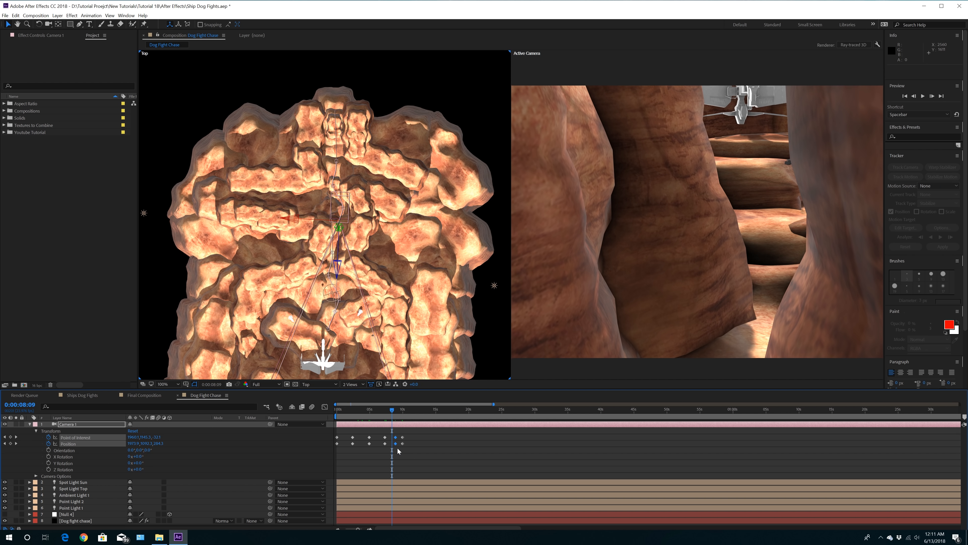
pyautogui.press('Delete')
# Step: Nudge Camera 1 sideways at 0:00:08:17 to keyframe it clear of the rock, and delete its keyframes at 0:00:09:23
pyautogui.moveTo(395, 415)
pyautogui.mouseDown()
pyautogui.moveTo(377, 422)
pyautogui.moveTo(394, 424)
pyautogui.mouseUp()
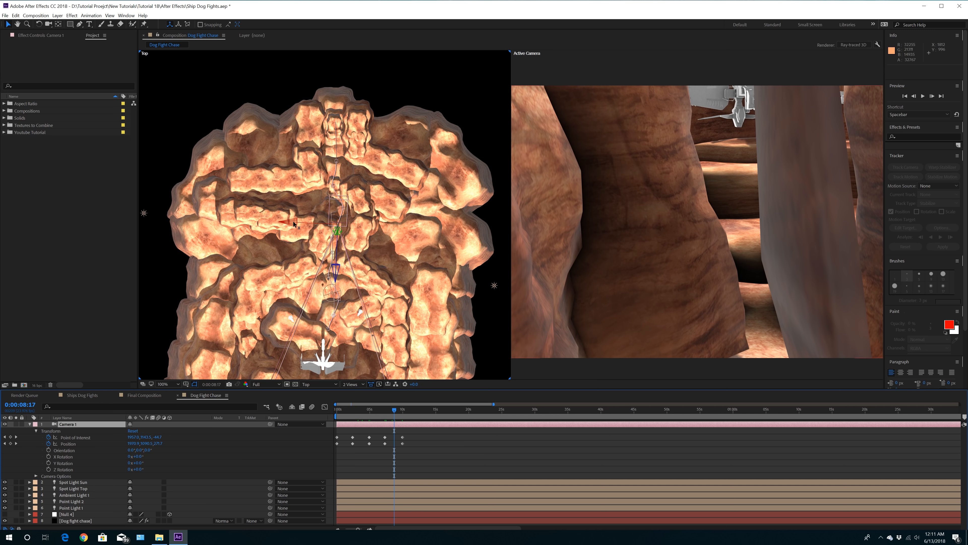
pyautogui.moveTo(294, 224); pyautogui.dragTo(296, 224)
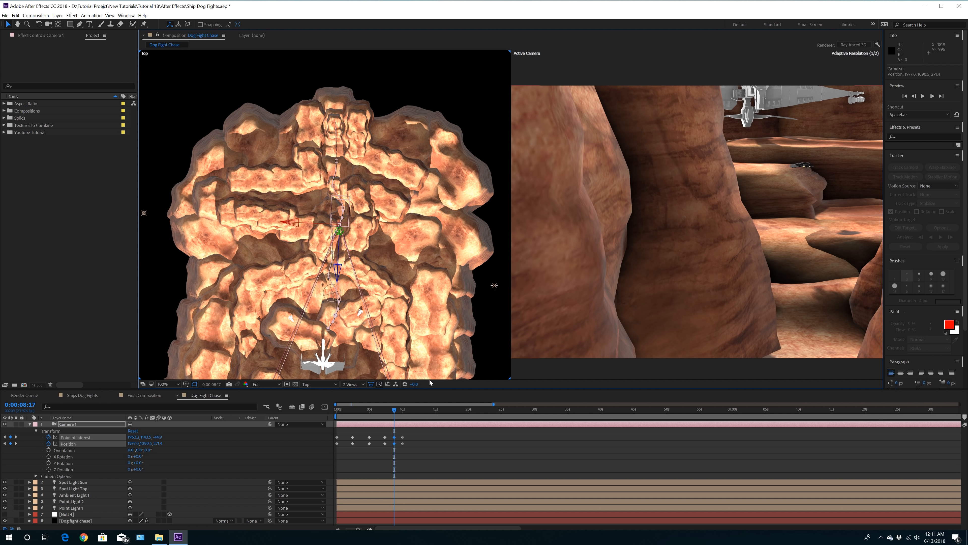
pyautogui.moveTo(409, 433); pyautogui.dragTo(399, 448)
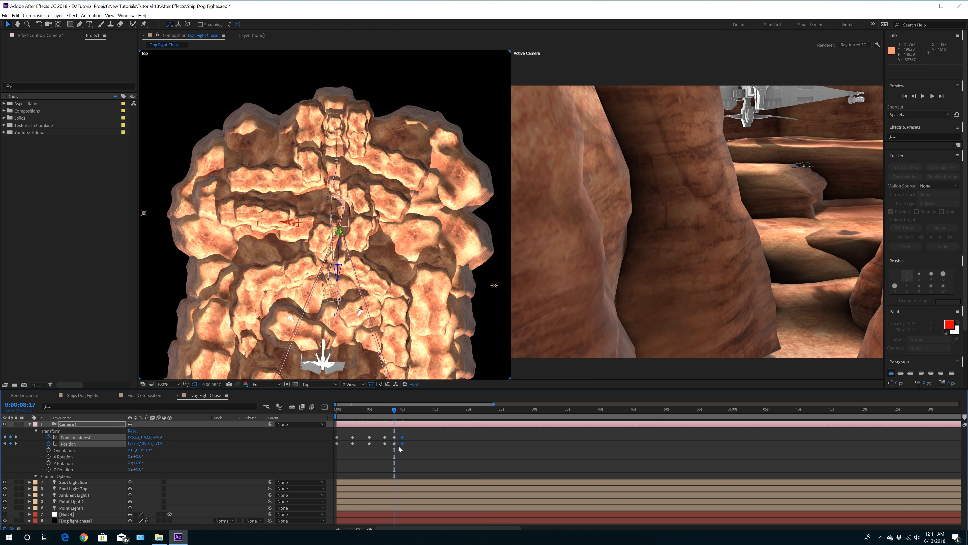
pyautogui.press('Delete')
# Step: Adjust Camera 1's height at 0:00:10:17 to add new keyframes, and scrub back to check the move
pyautogui.moveTo(382, 415); pyautogui.dragTo(410, 430)
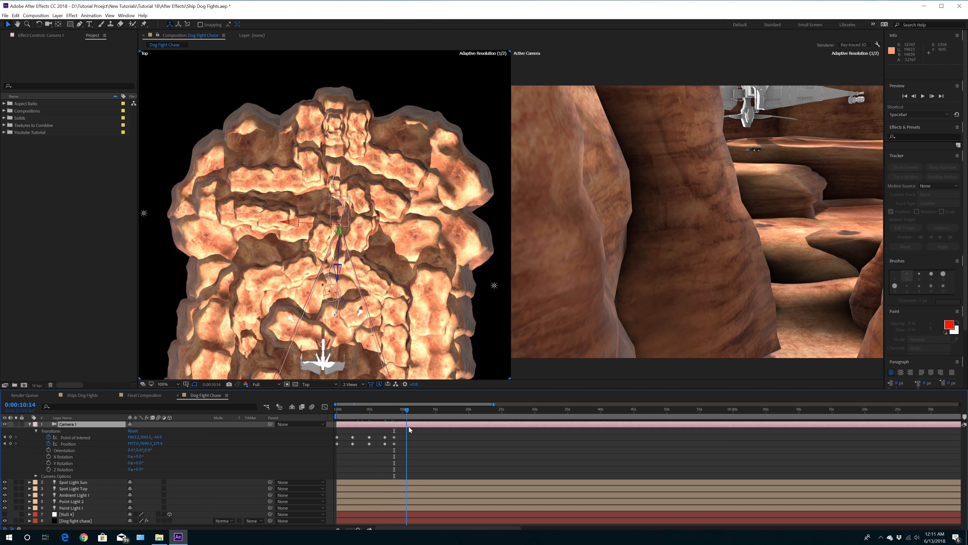
pyautogui.moveTo(407, 430); pyautogui.dragTo(408, 430)
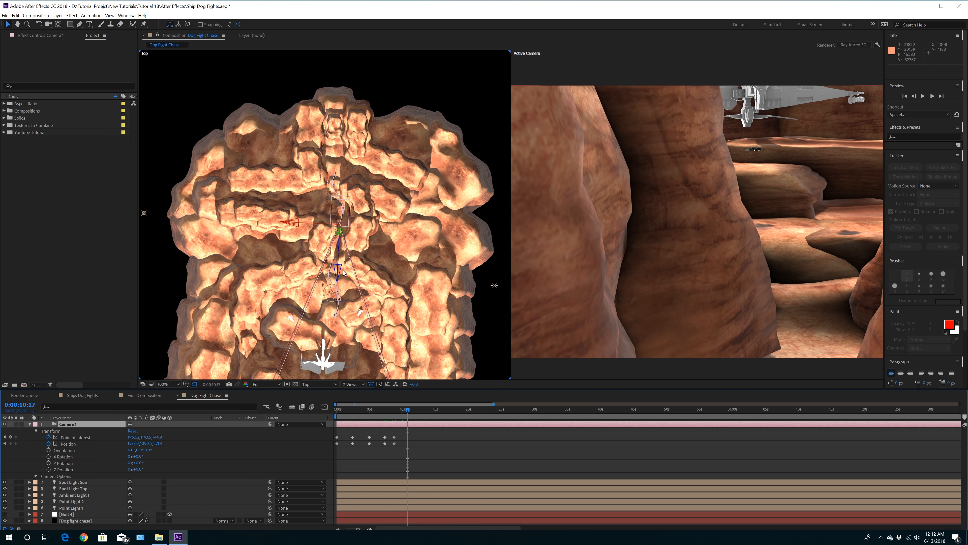
pyautogui.moveTo(339, 232); pyautogui.dragTo(340, 243)
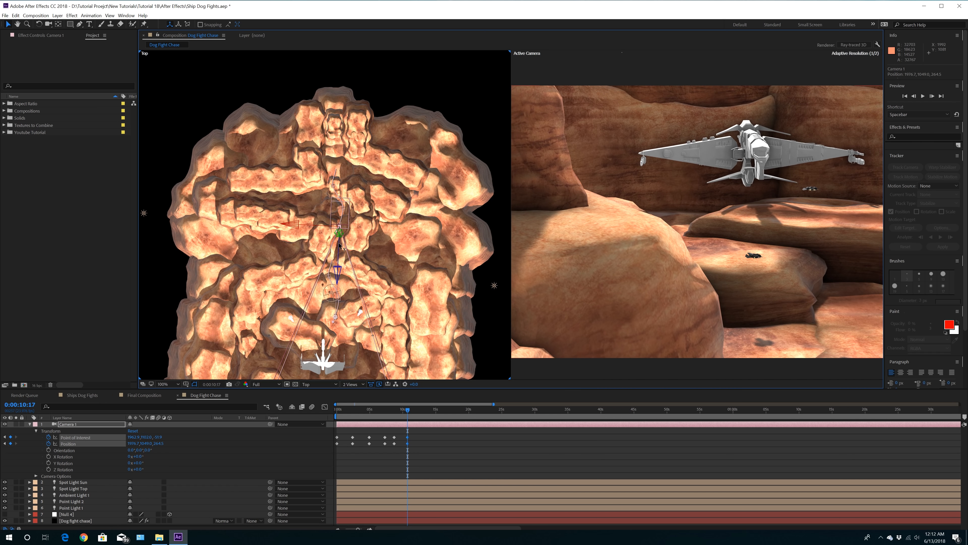
pyautogui.moveTo(408, 411)
pyautogui.mouseDown()
pyautogui.moveTo(327, 416)
pyautogui.moveTo(408, 415)
pyautogui.moveTo(398, 413)
pyautogui.mouseUp()
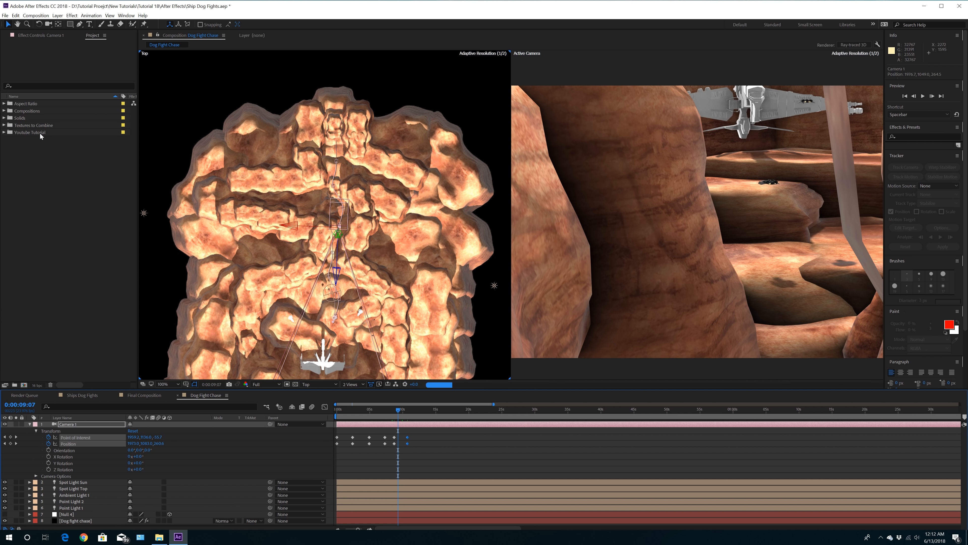
# Step: In the Dog fight chase layer's Element effect, expand the Camera Cut-off settings and increase the Camera Far Plane
pyautogui.click(43, 34)
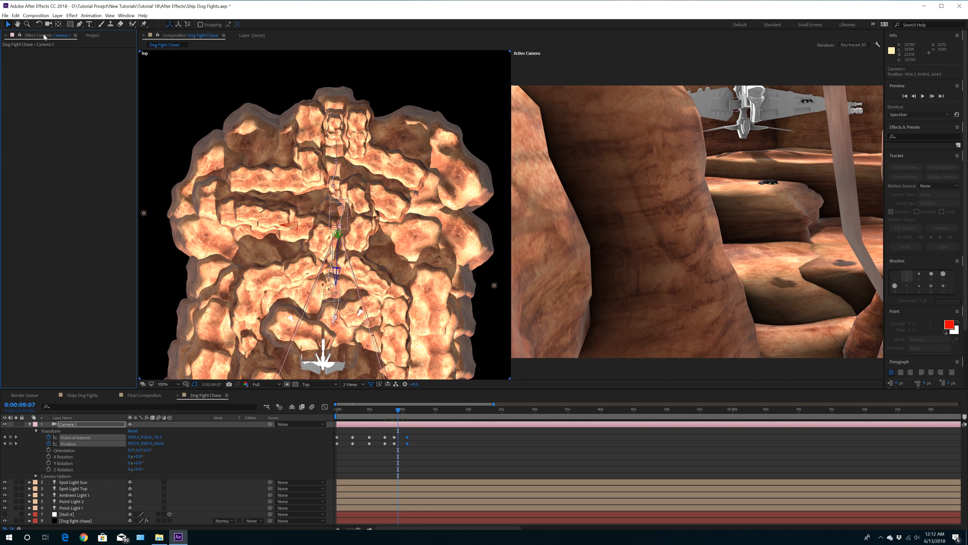
pyautogui.click(77, 520)
pyautogui.click(5, 51)
pyautogui.moveTo(133, 122); pyautogui.dragTo(134, 350)
pyautogui.click(17, 256)
pyautogui.moveTo(79, 264); pyautogui.dragTo(71, 264)
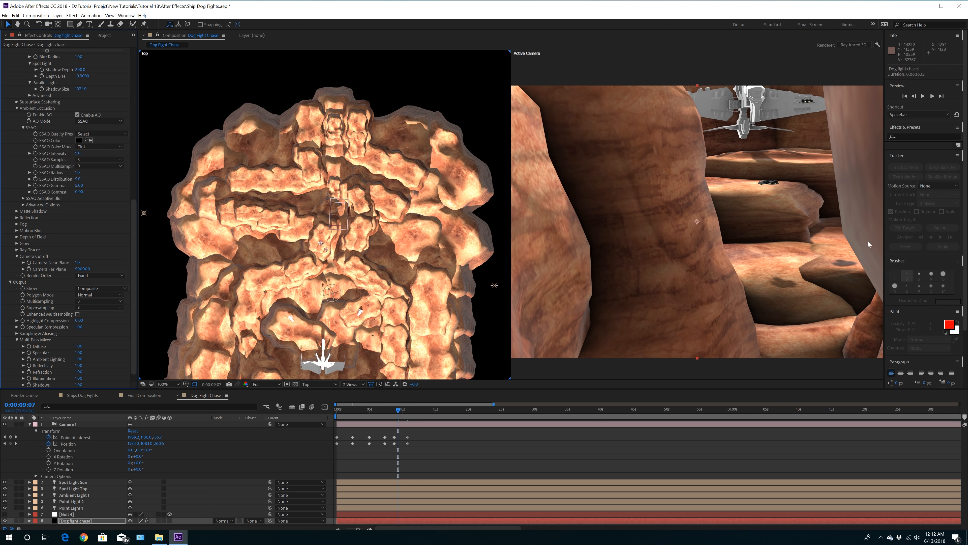
pyautogui.moveTo(88, 270); pyautogui.dragTo(85, 272)
pyautogui.click(84, 268)
pyautogui.press('Return')
# Step: Scrub the timeline to 0:00:14:06 to review the canyon shot through Camera 1
pyautogui.moveTo(397, 412); pyautogui.dragTo(418, 422)
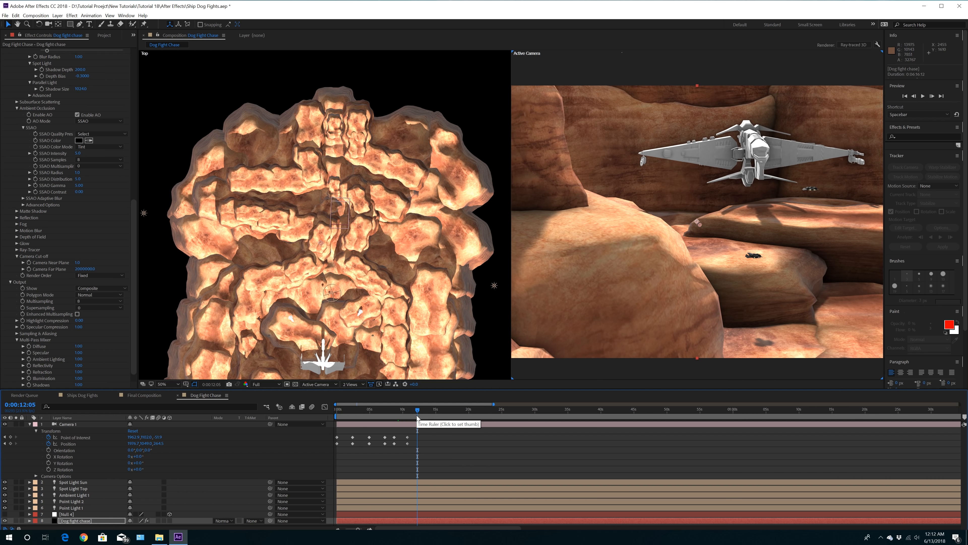
pyautogui.click(377, 416)
pyautogui.moveTo(363, 419); pyautogui.dragTo(430, 424)
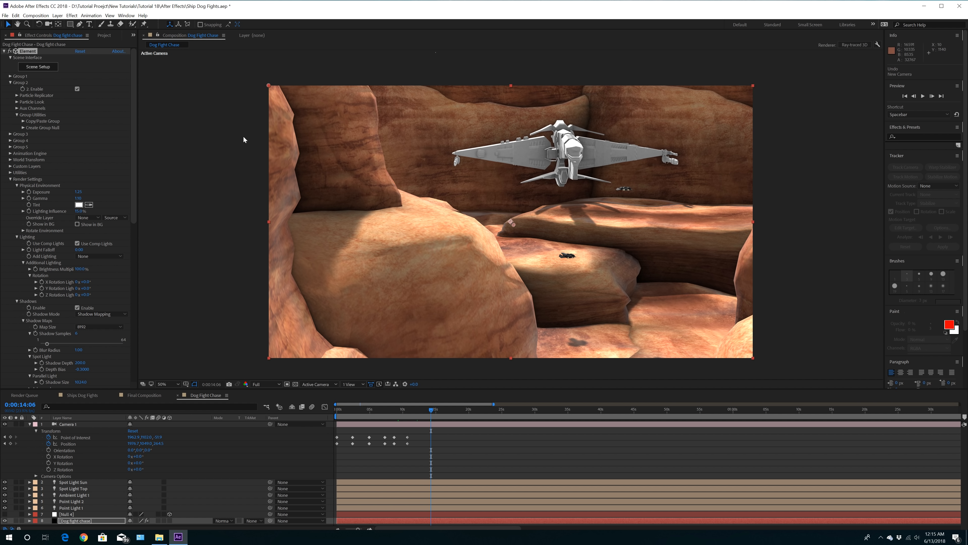
# Step: Create a second camera above Camera 1 in the layer stack and trim its start to 0:00:14:06
pyautogui.click(30, 425)
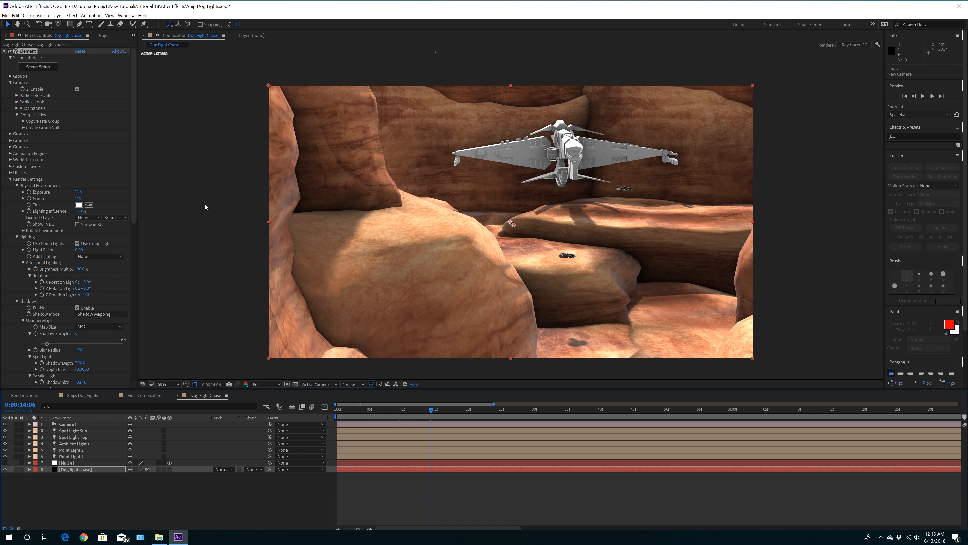
pyautogui.click(42, 16)
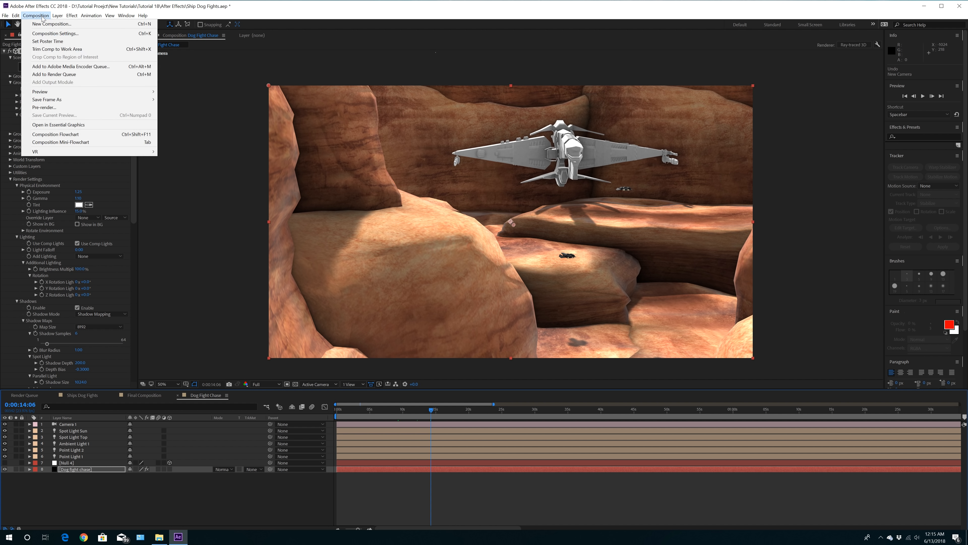
pyautogui.moveTo(105, 24)
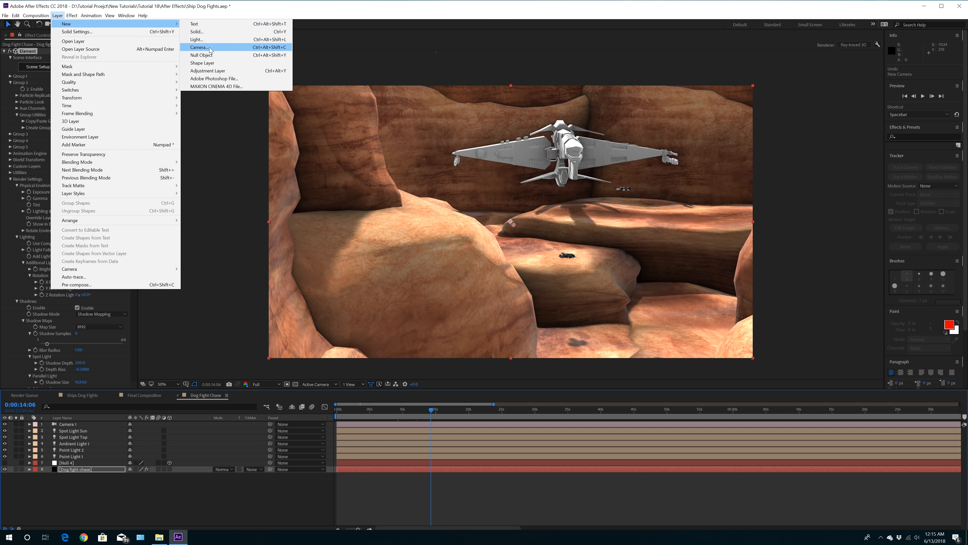
pyautogui.click(211, 48)
pyautogui.click(471, 377)
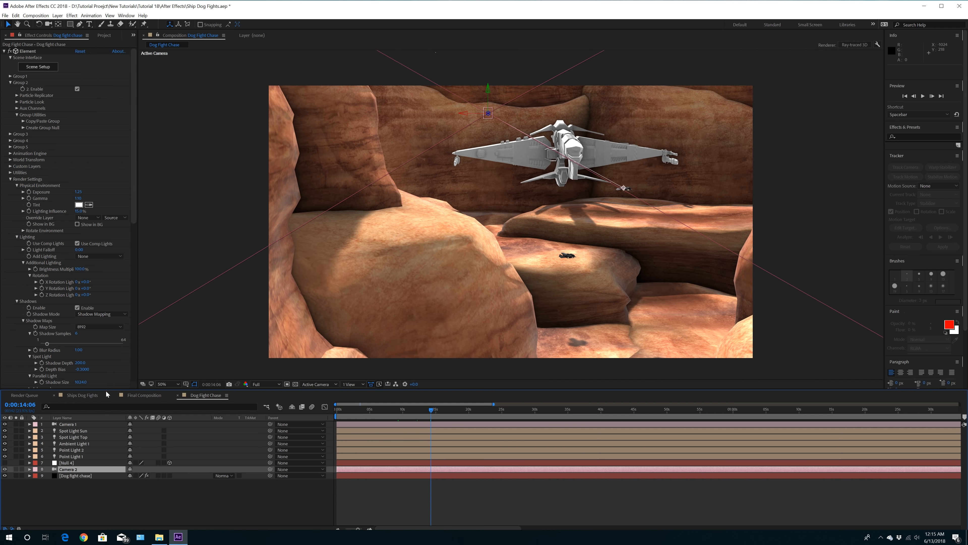
pyautogui.moveTo(77, 469); pyautogui.dragTo(99, 422)
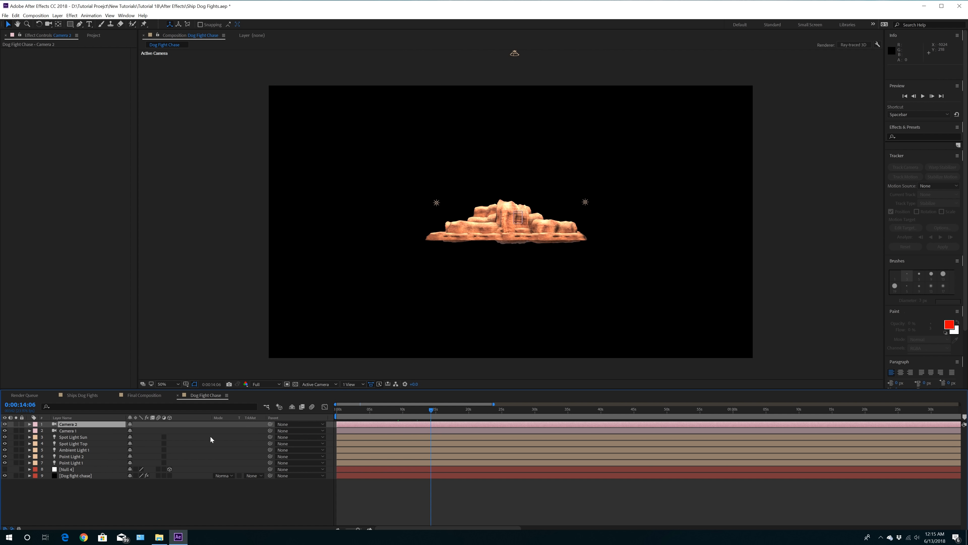
pyautogui.moveTo(336, 423); pyautogui.dragTo(421, 423)
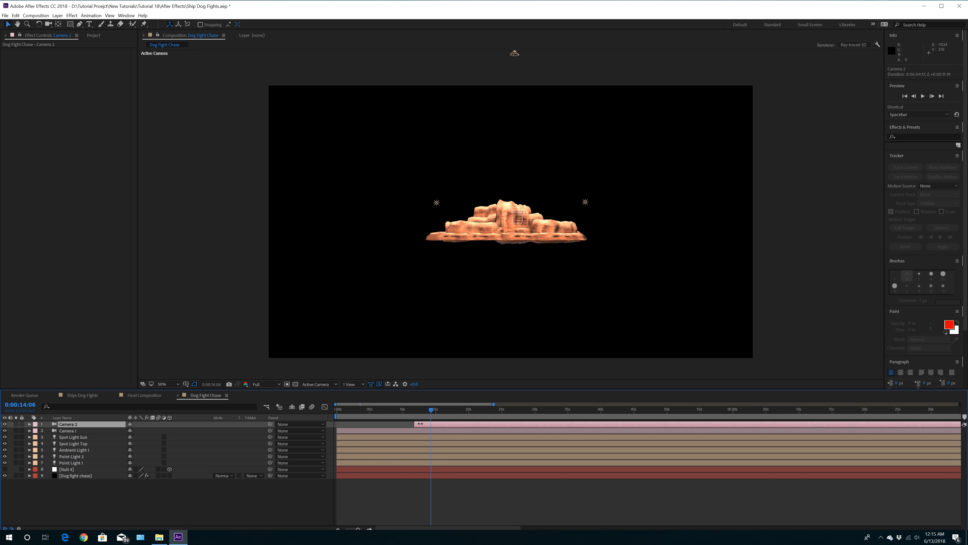
pyautogui.click(419, 431)
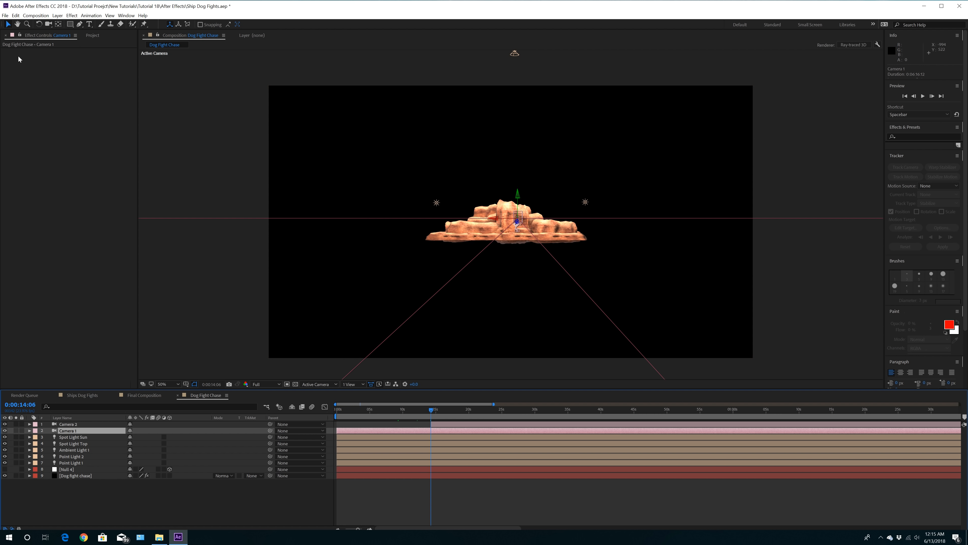
# Step: Orbit and move Camera 2 to a high angle looking down on the jet among the canyon rocks
pyautogui.click(47, 23)
pyautogui.moveTo(559, 284); pyautogui.dragTo(572, 107)
pyautogui.moveTo(652, 225); pyautogui.dragTo(588, 219)
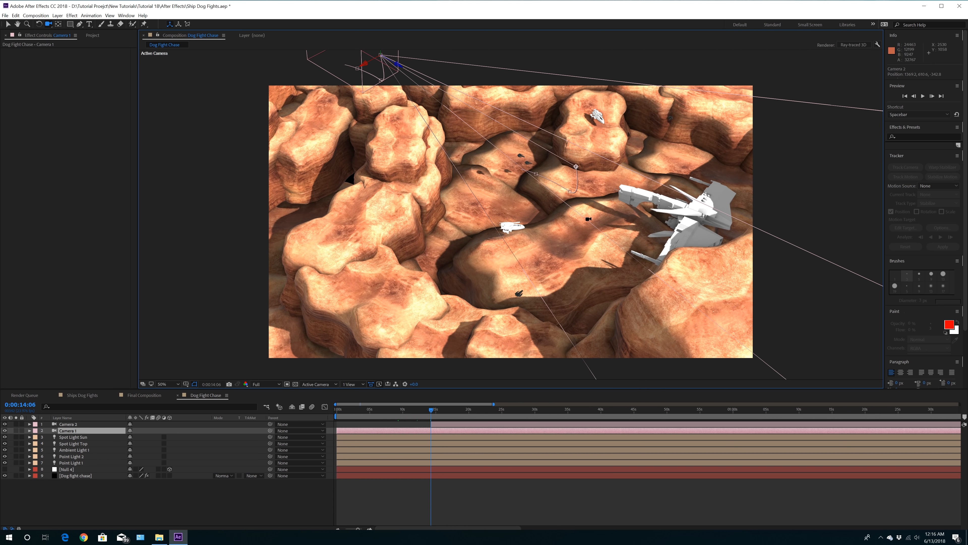
pyautogui.moveTo(598, 236); pyautogui.dragTo(573, 233)
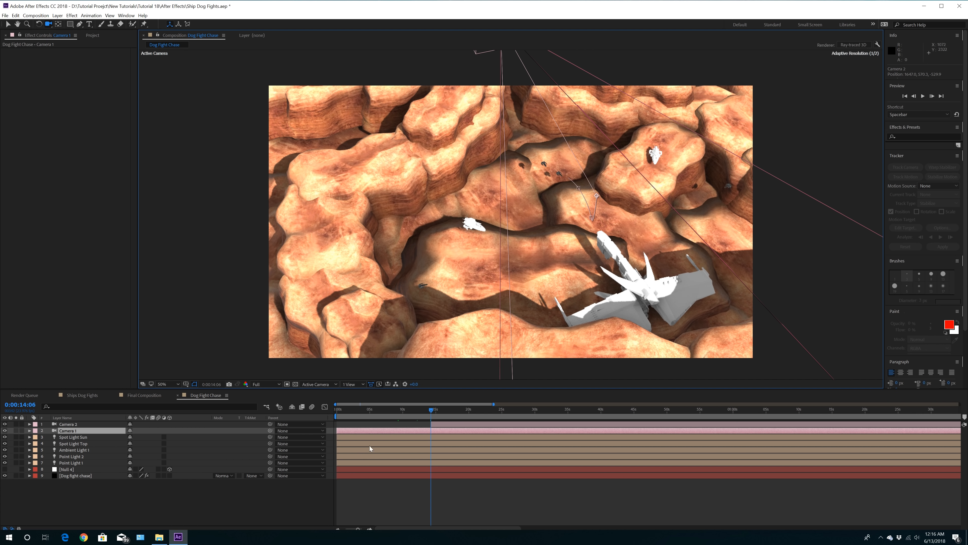
# Step: Extend Camera 2's layer so that it starts at 0:00:07:11
pyautogui.click(443, 424)
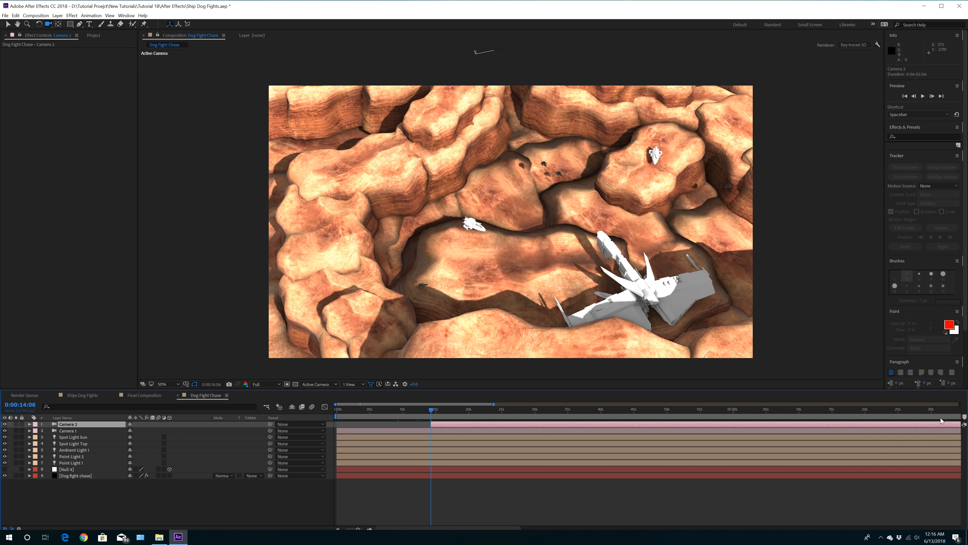
pyautogui.press('Home')
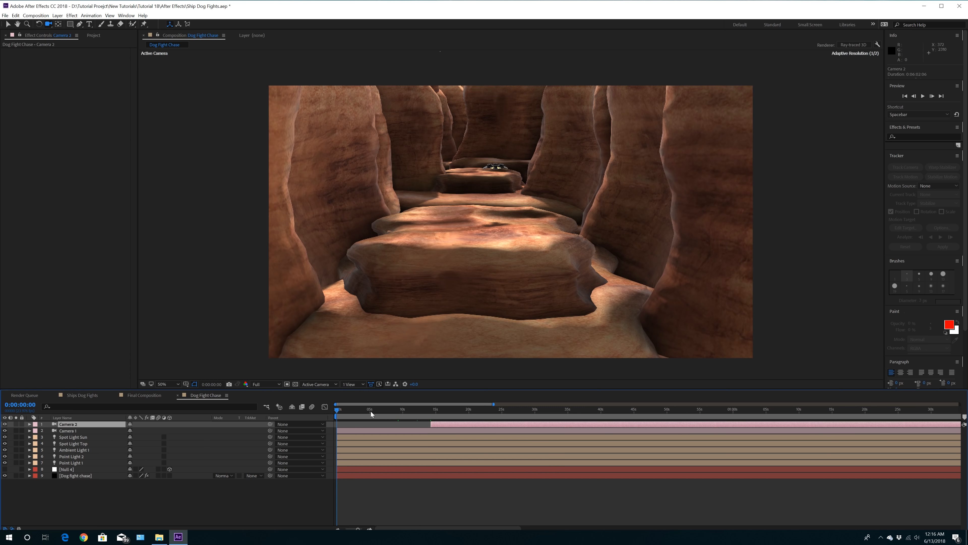
pyautogui.moveTo(337, 413); pyautogui.dragTo(402, 421)
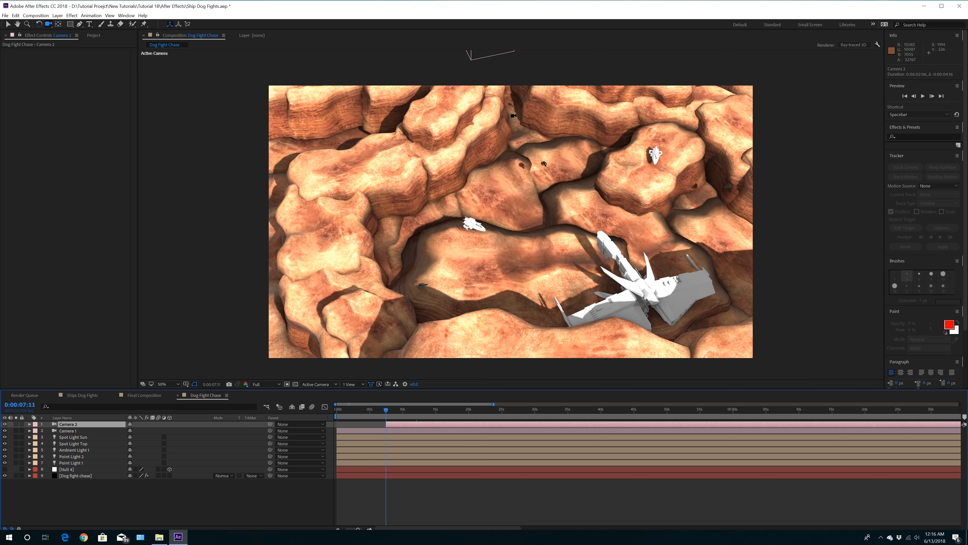
pyautogui.click(11, 26)
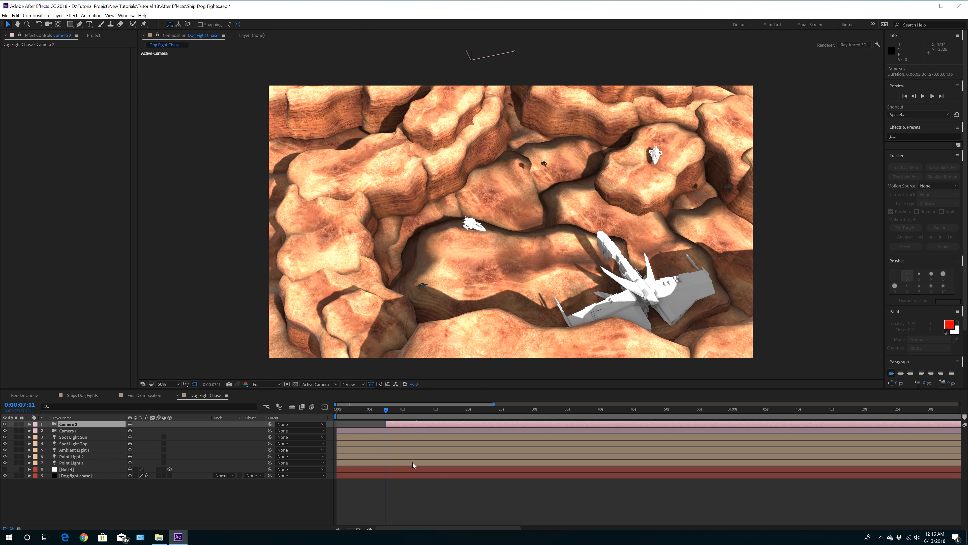
# Step: Scrub back and forth across the start of Camera 2 to check the cut from Camera 1
pyautogui.moveTo(386, 413)
pyautogui.mouseDown()
pyautogui.moveTo(333, 415)
pyautogui.moveTo(401, 418)
pyautogui.mouseUp()
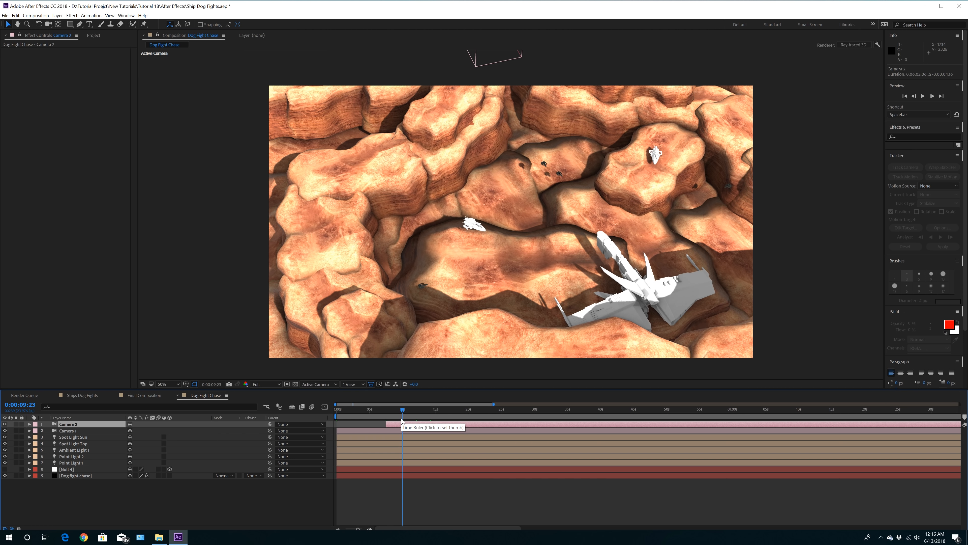
pyautogui.moveTo(402, 410); pyautogui.dragTo(354, 420)
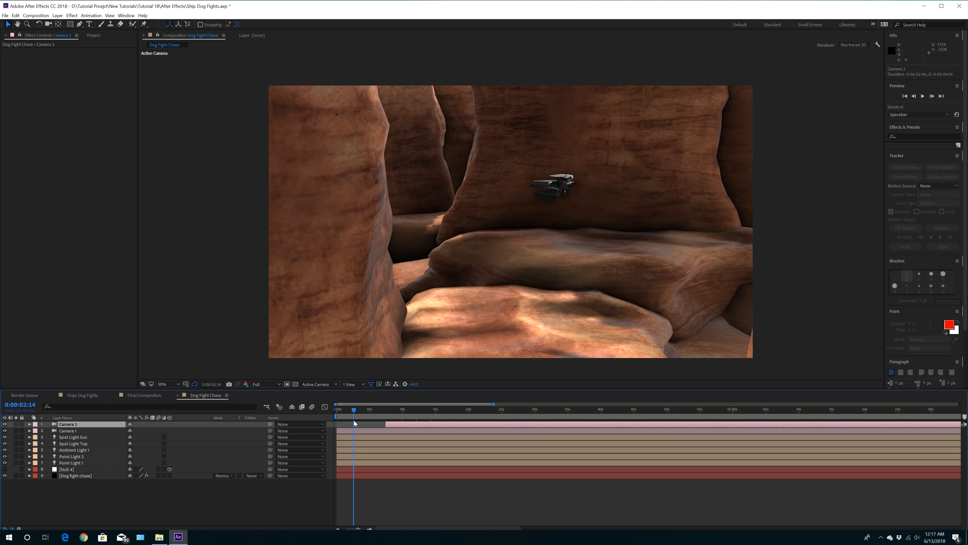
pyautogui.moveTo(354, 420); pyautogui.dragTo(410, 415)
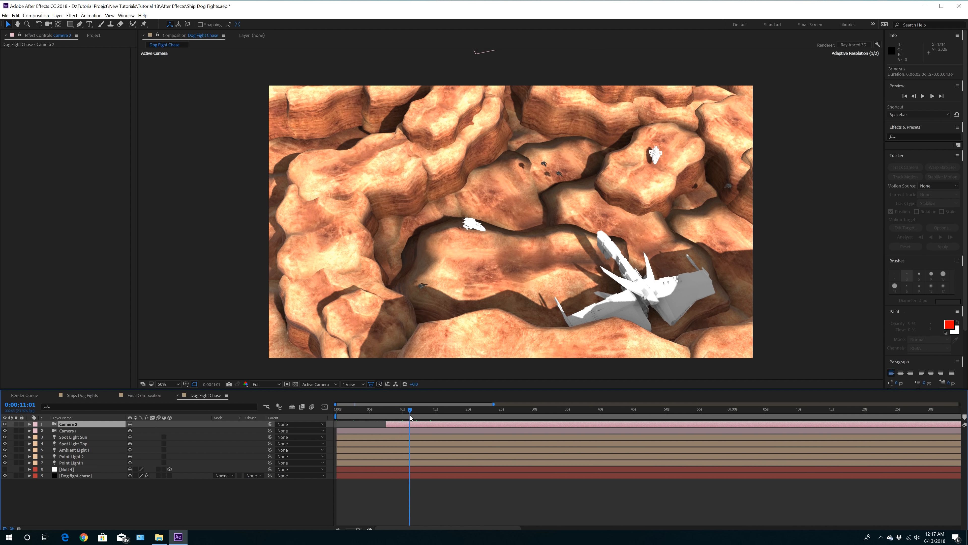